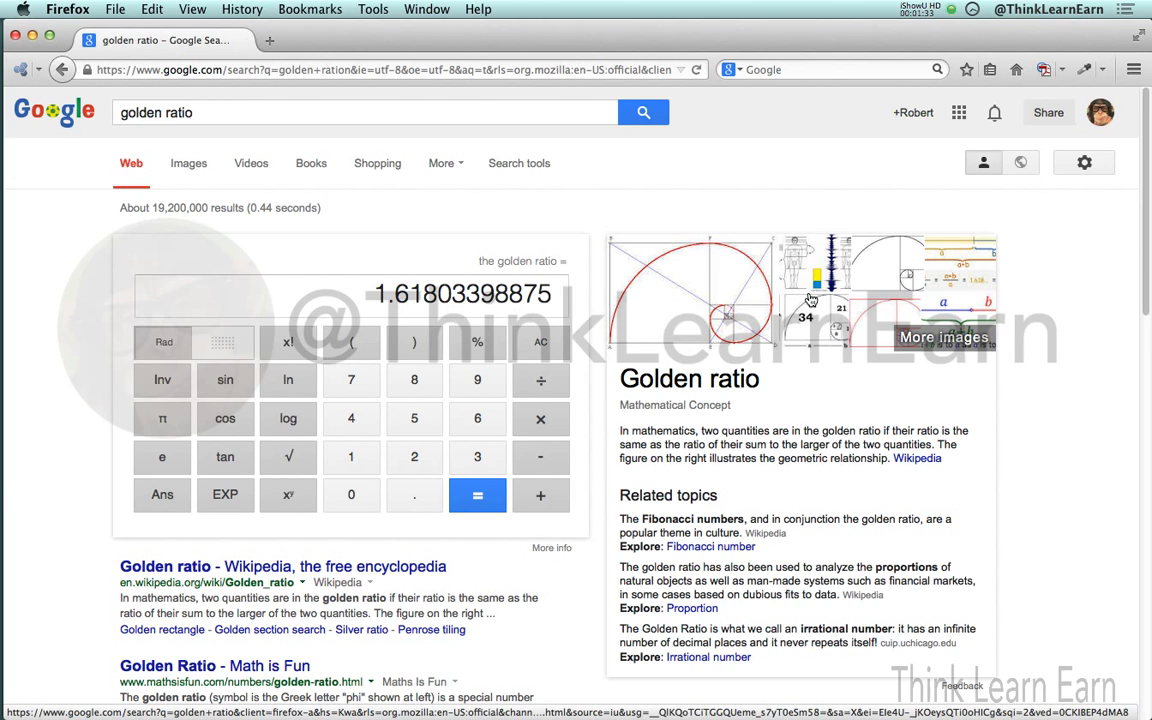
Step: Switch to Illustrator and create a 960 x 560 px document named golden-web-comp with the Web profile
key("super+Tab")
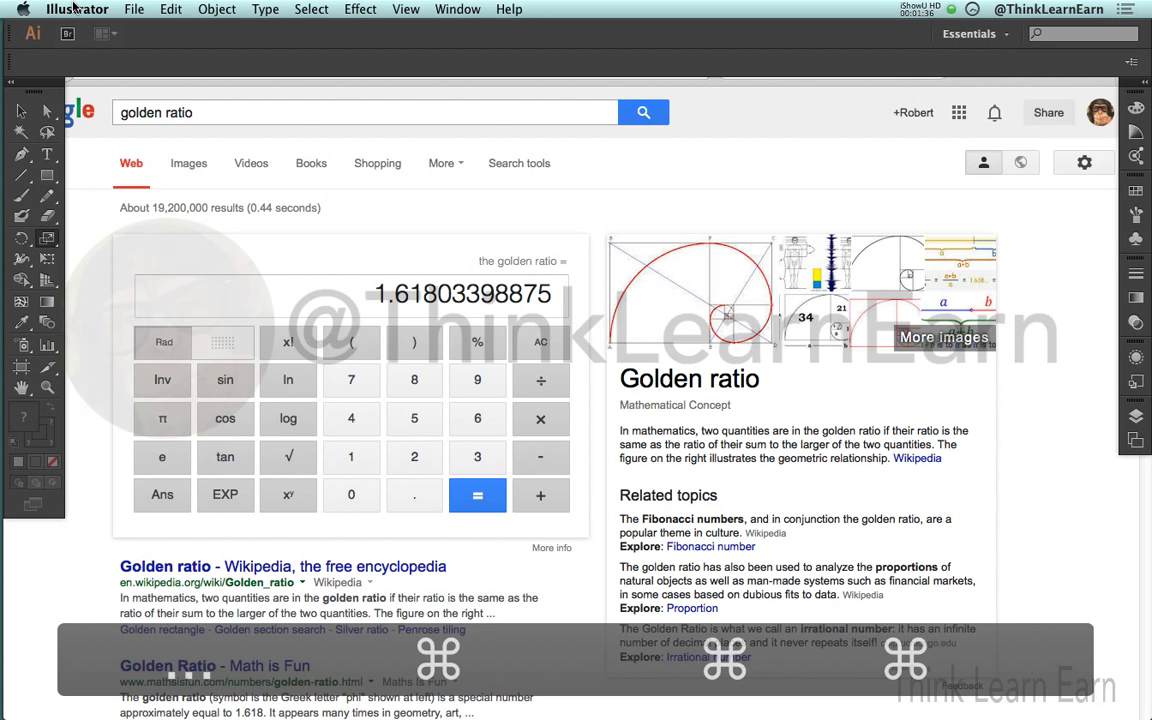
left_click(125, 8)
left_click(126, 8)
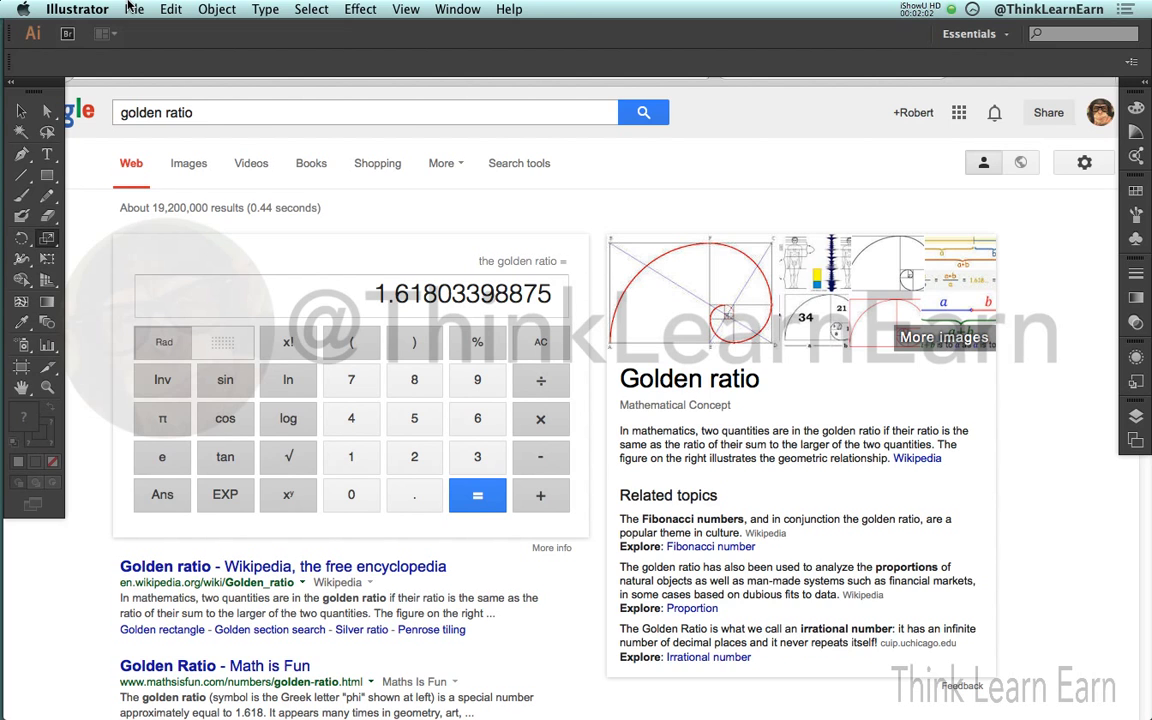
left_click(128, 7)
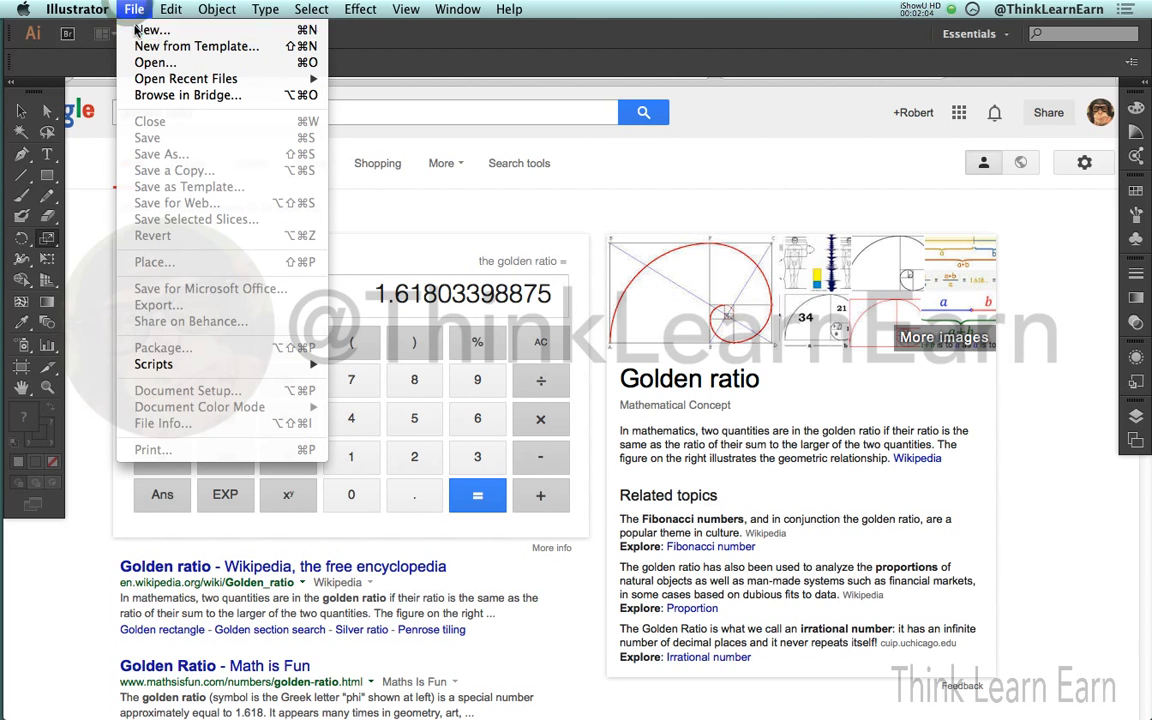
left_click(181, 31)
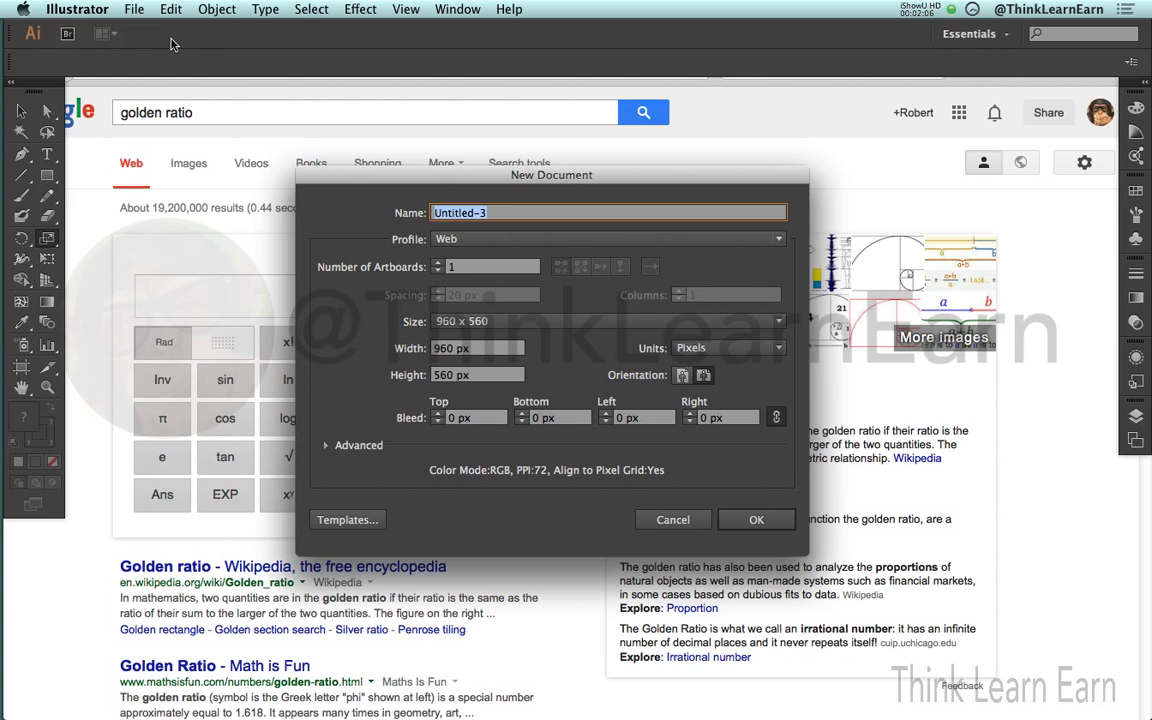
type("golde")
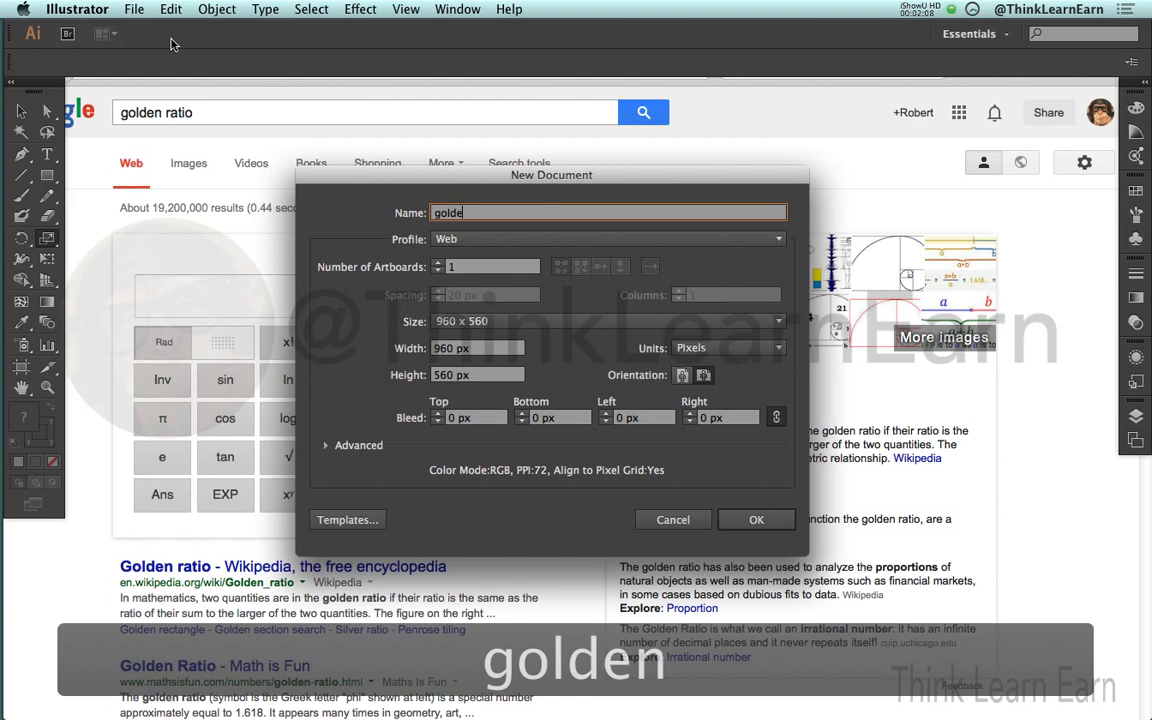
type("n-web-")
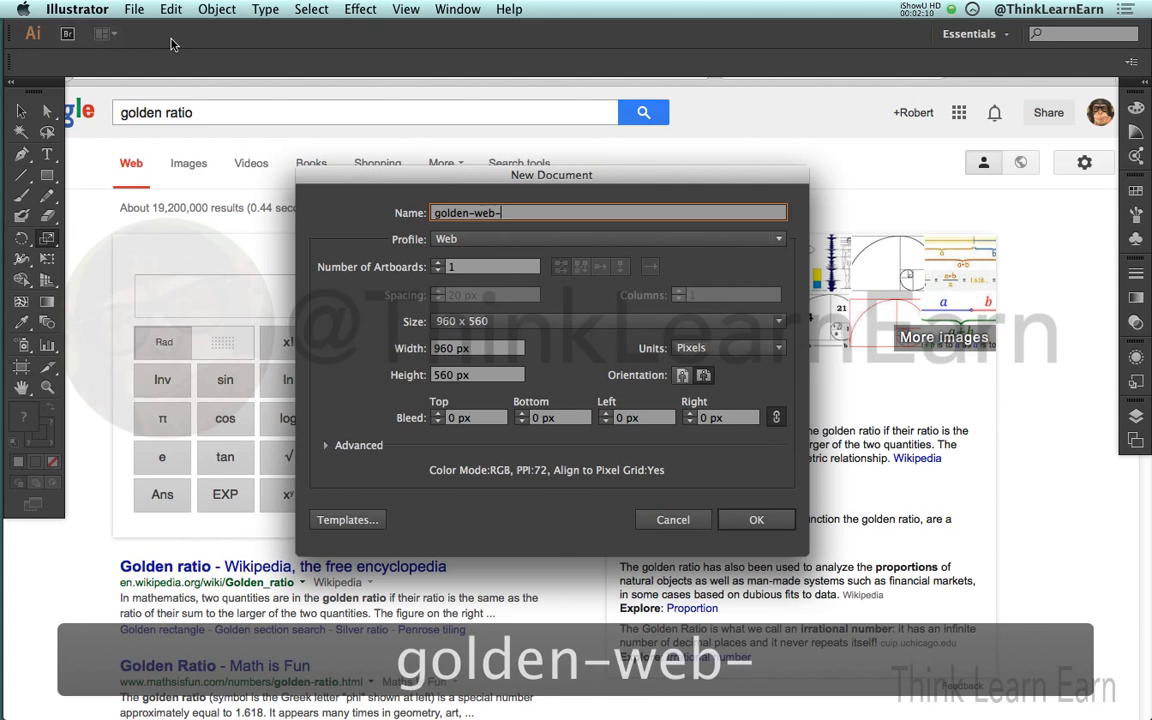
type("comp")
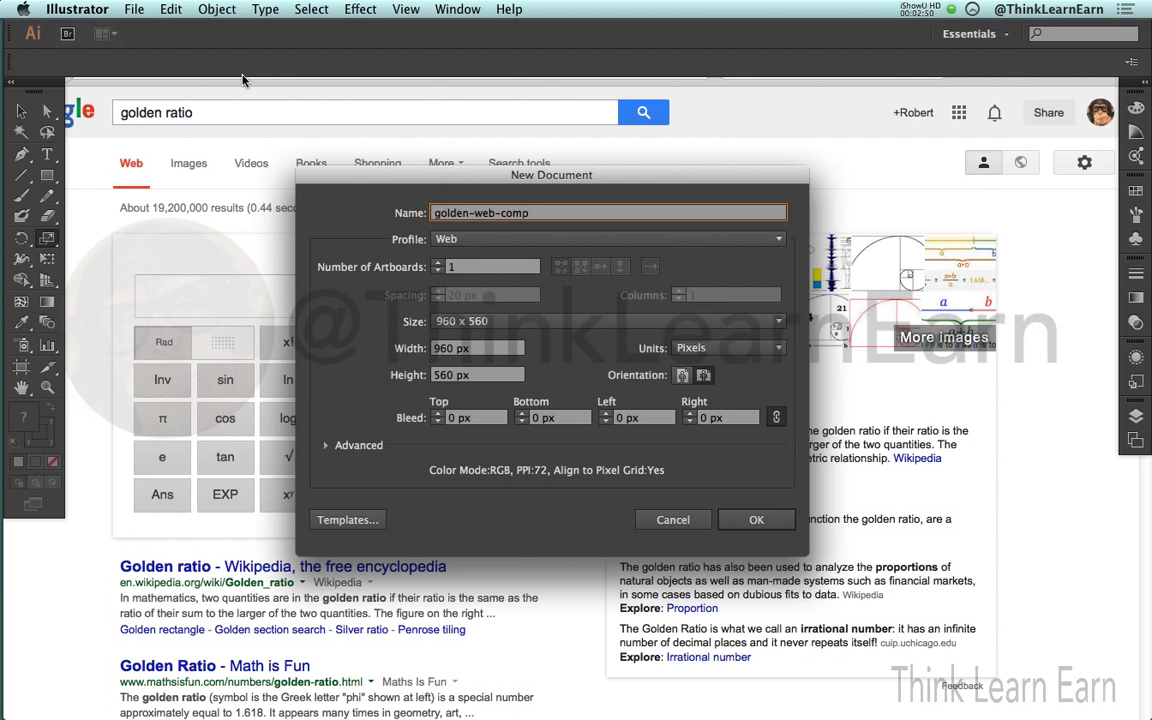
left_click(735, 514)
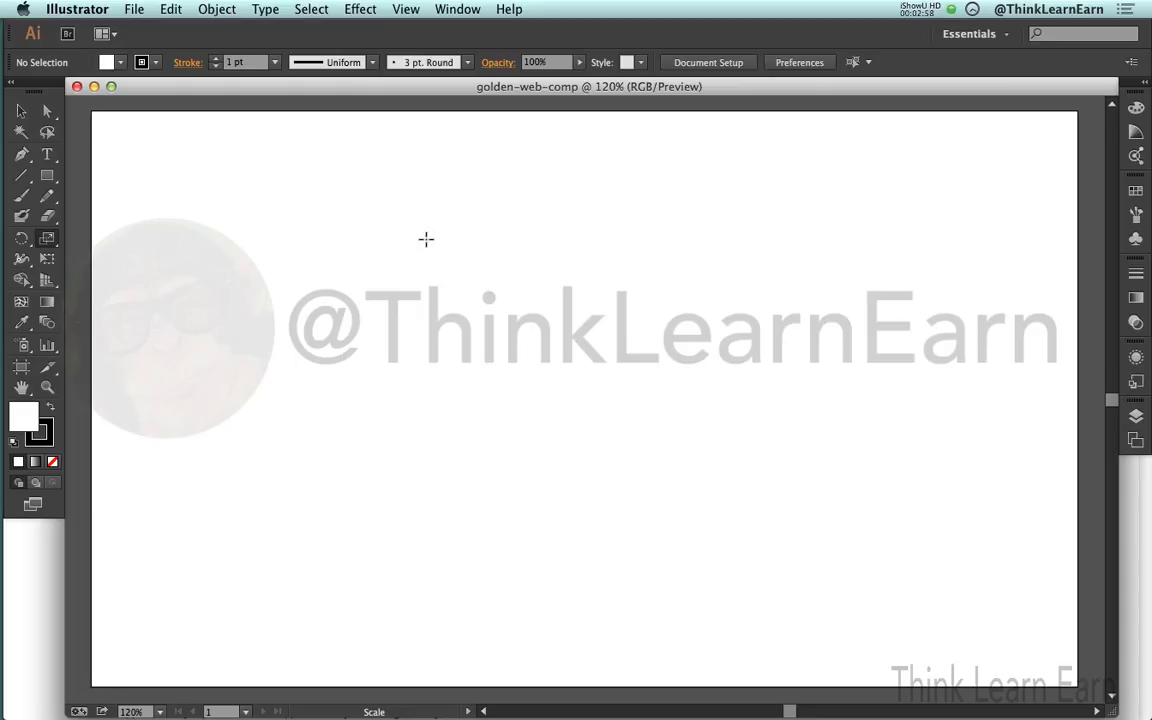
Step: Save the document as golden-web-comp.ai in a new Desktop folder named golden-comp, with the default Illustrator CC options
key("super+s")
key("super+d")
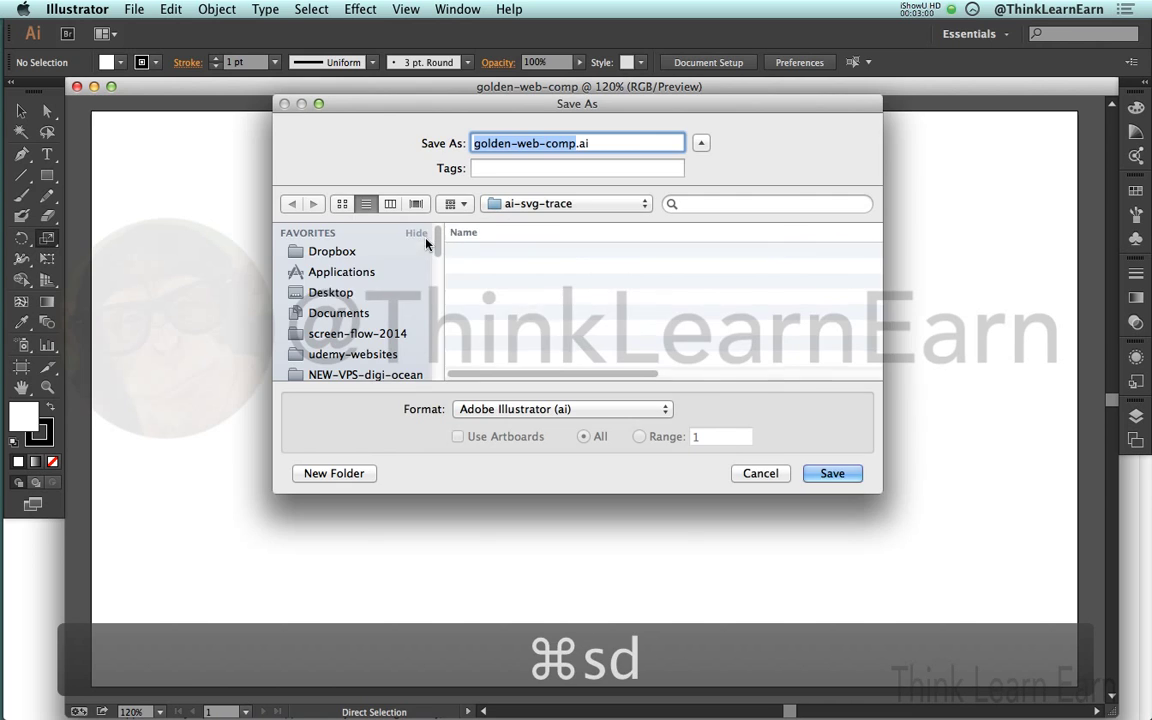
left_click(335, 472)
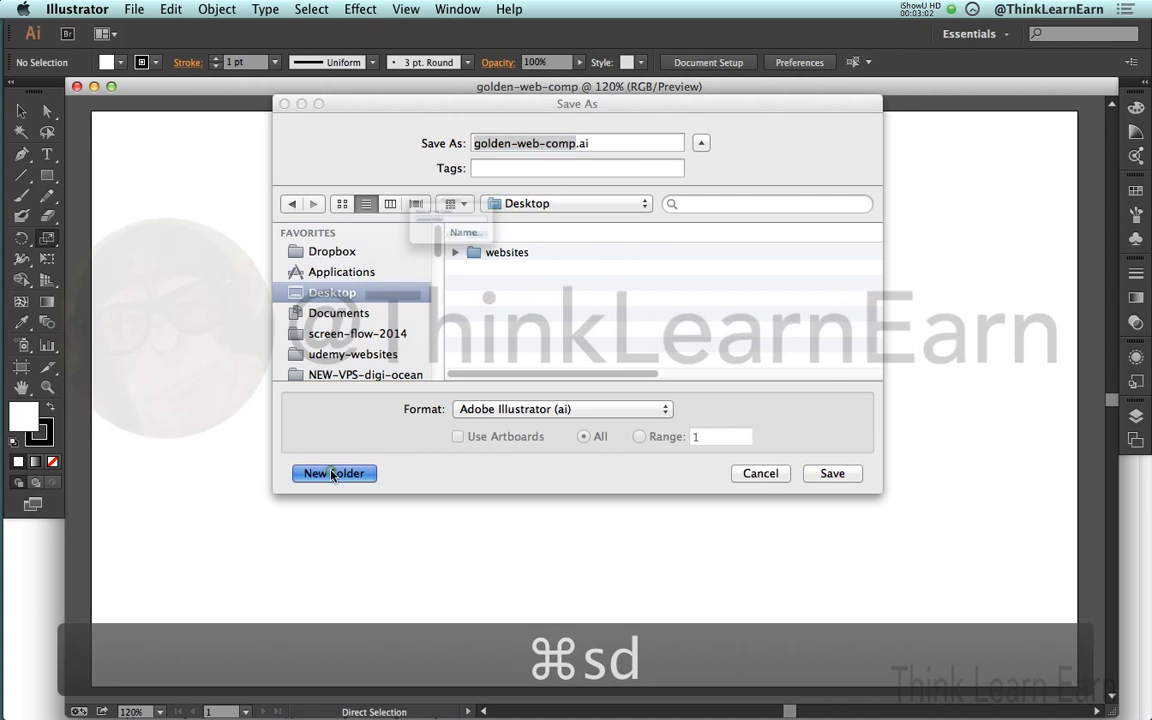
type("goldei")
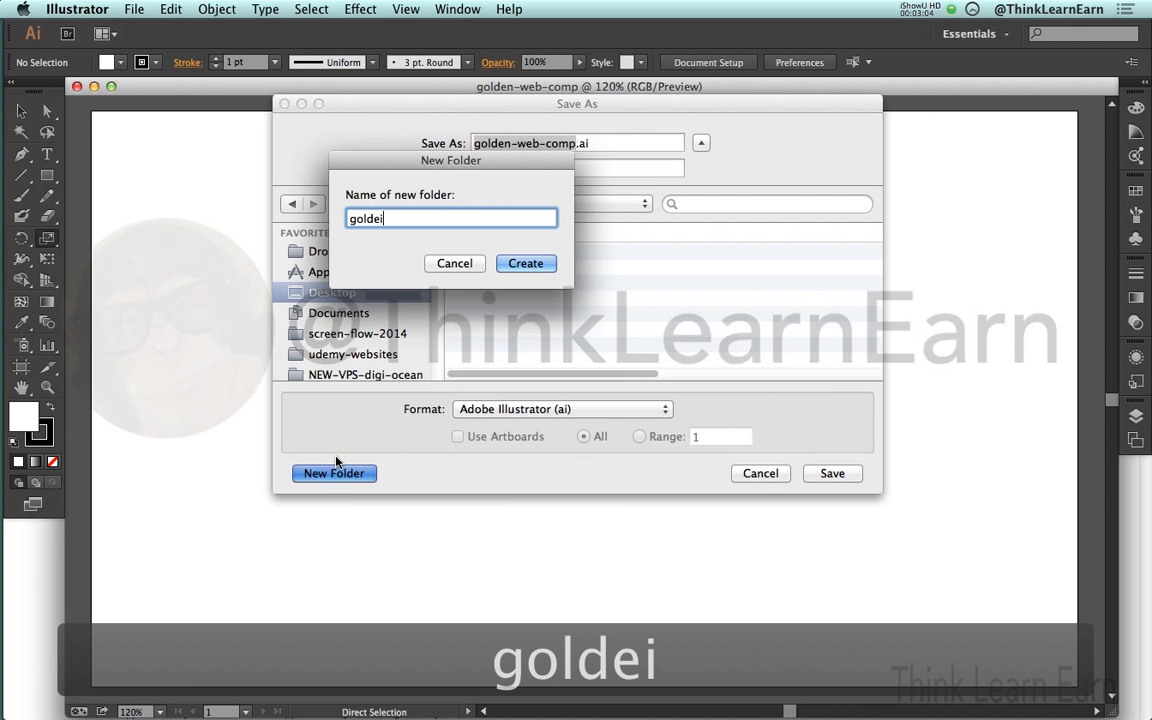
key("BackSpace")
type("n")
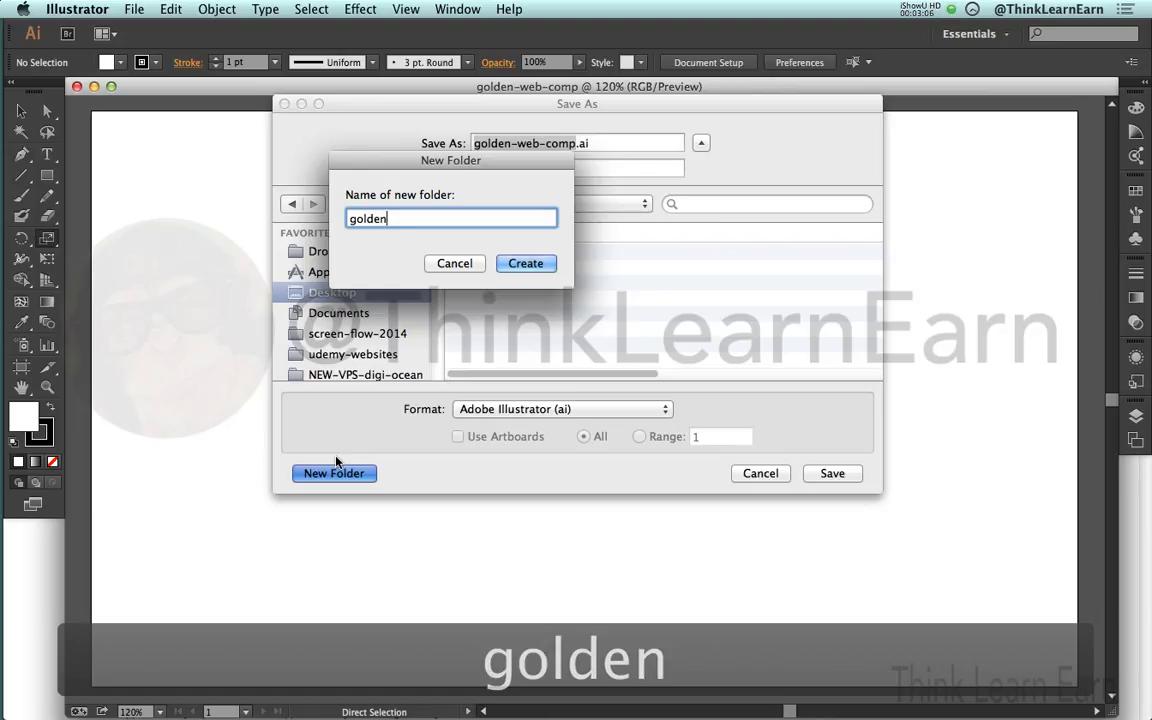
type("-comp")
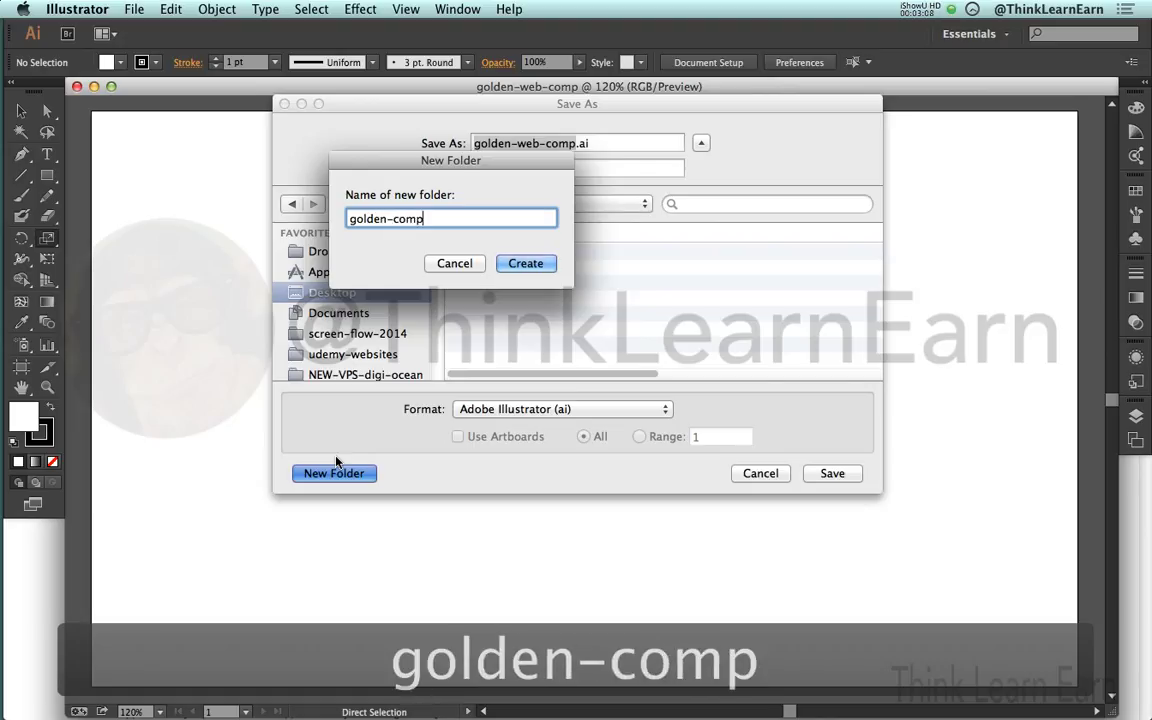
key("Return")
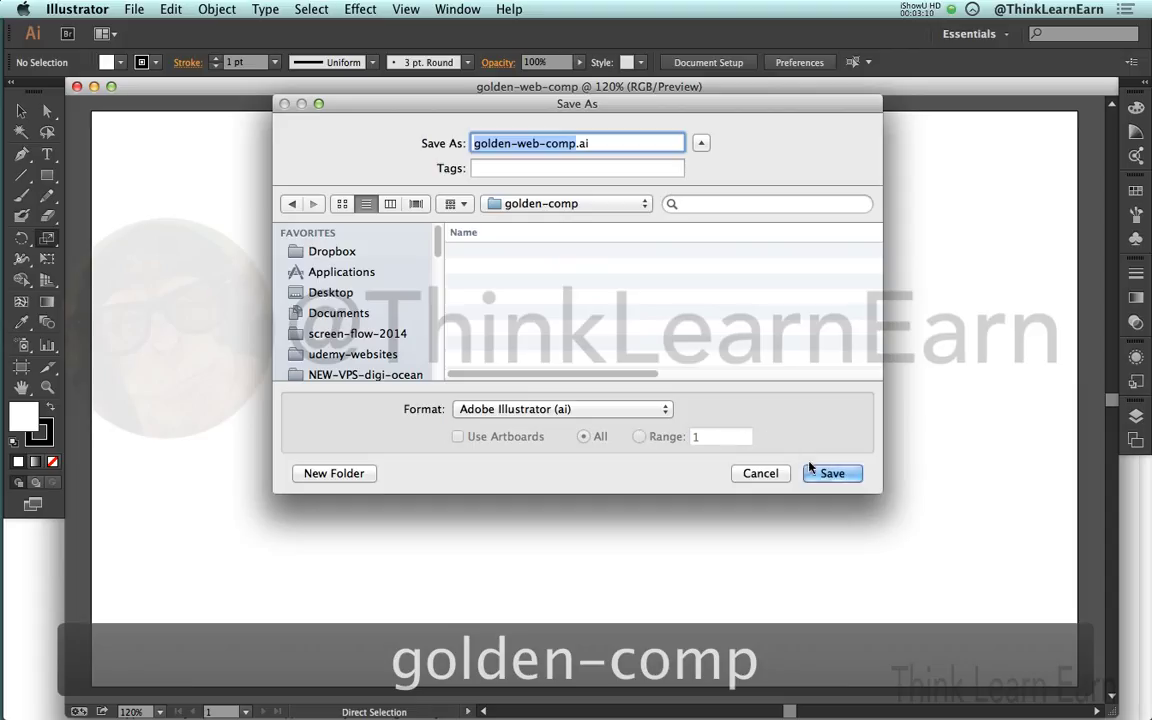
left_click(830, 473)
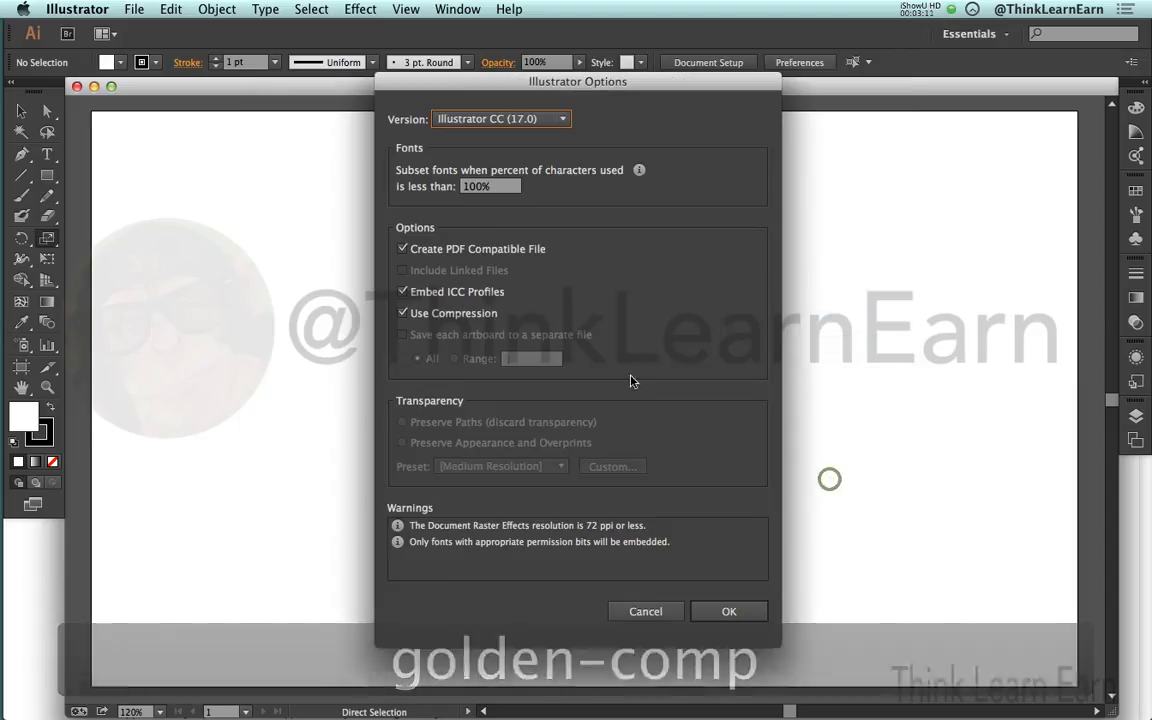
left_click(728, 611)
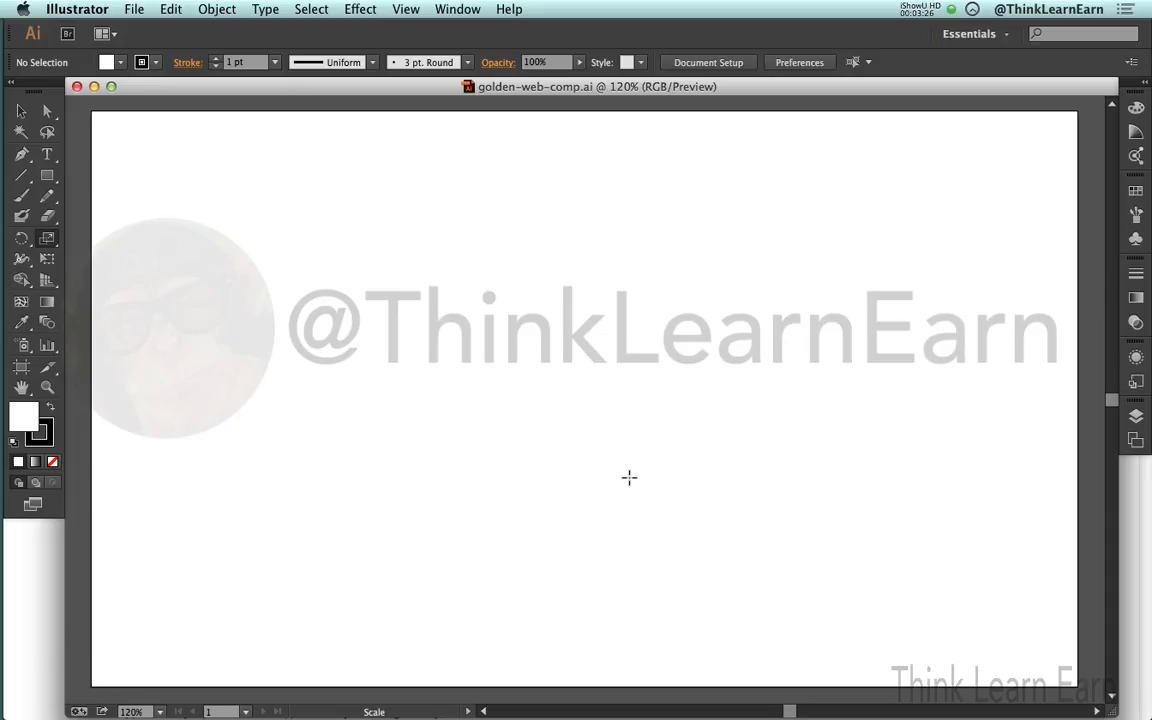
Step: Draw a rectangle about 349 by 259 px near the artboard's middle and swap its fill and stroke colors
key("a")
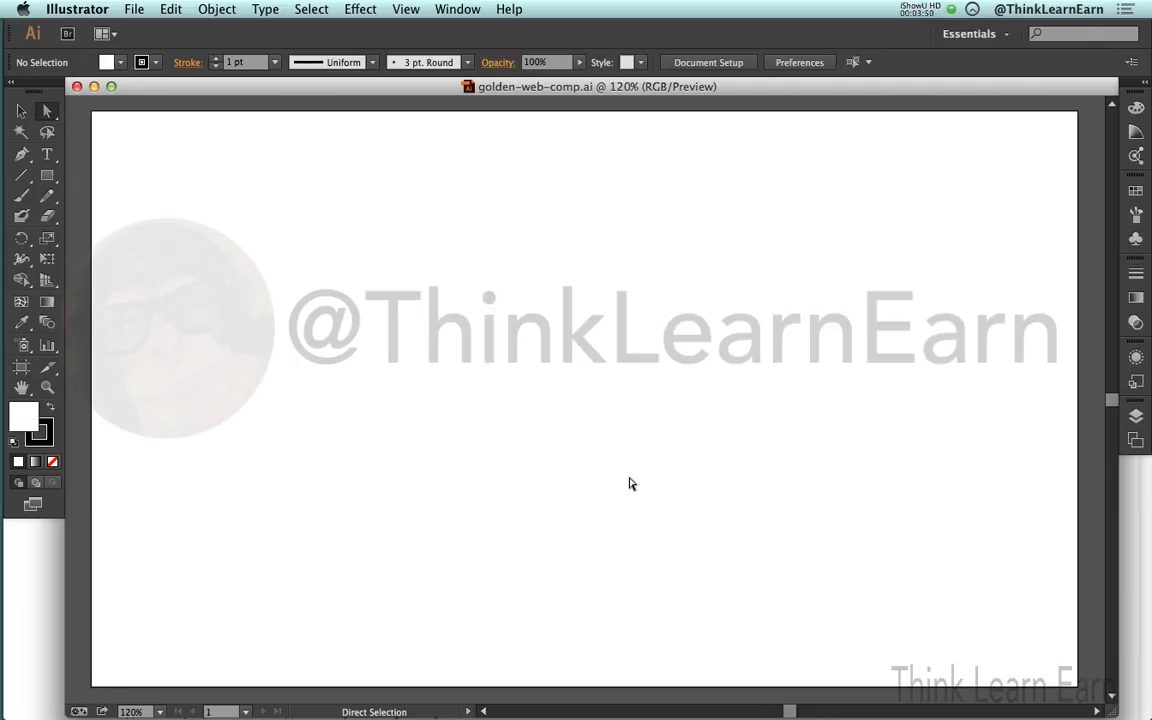
key("m")
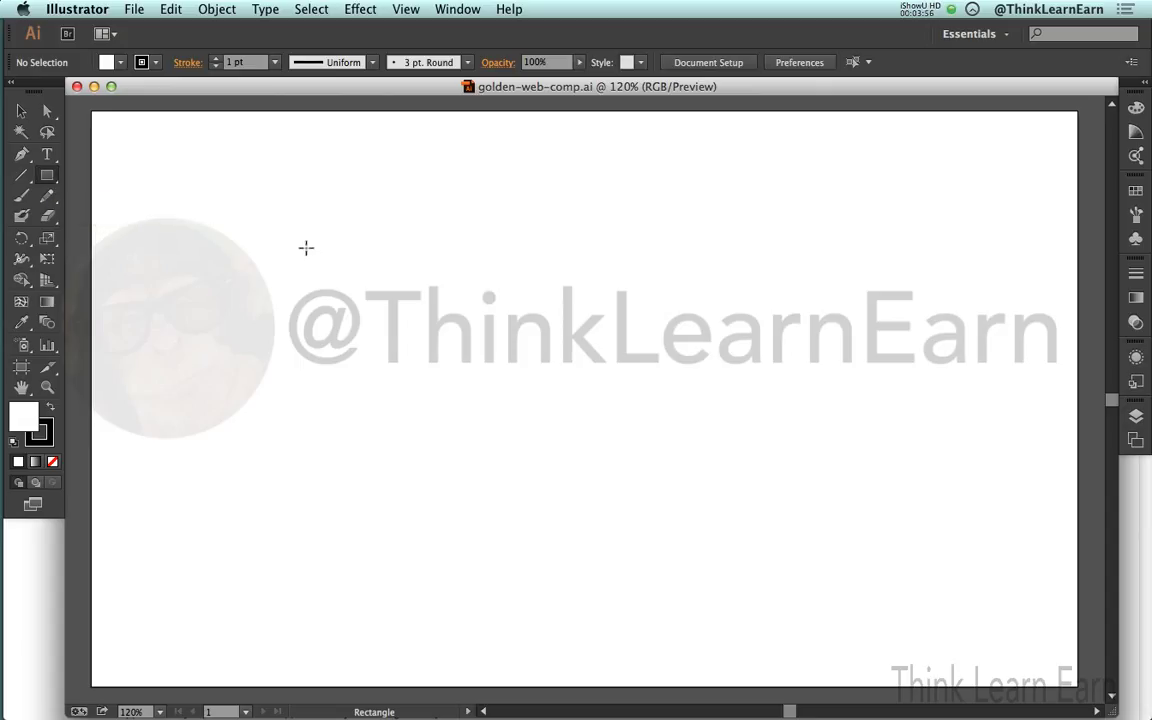
mouse_move(307, 242)
left_mouse_down()
mouse_move(625, 494)
mouse_move(669, 505)
left_mouse_up()
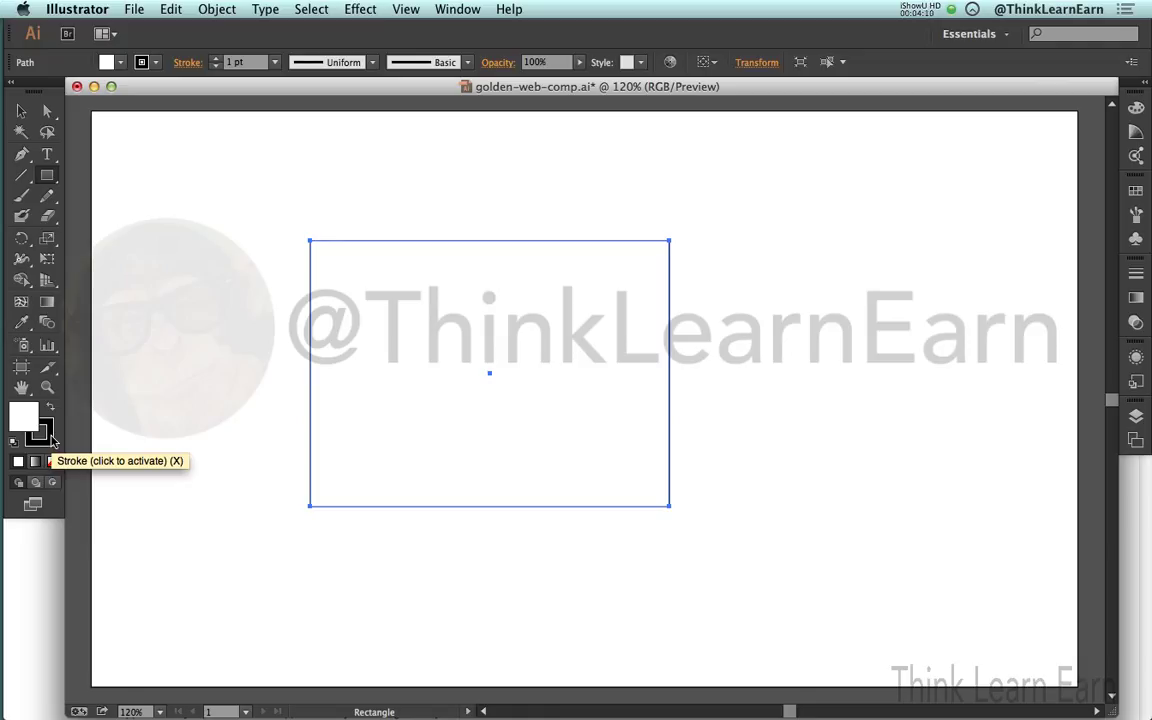
key("shift+x")
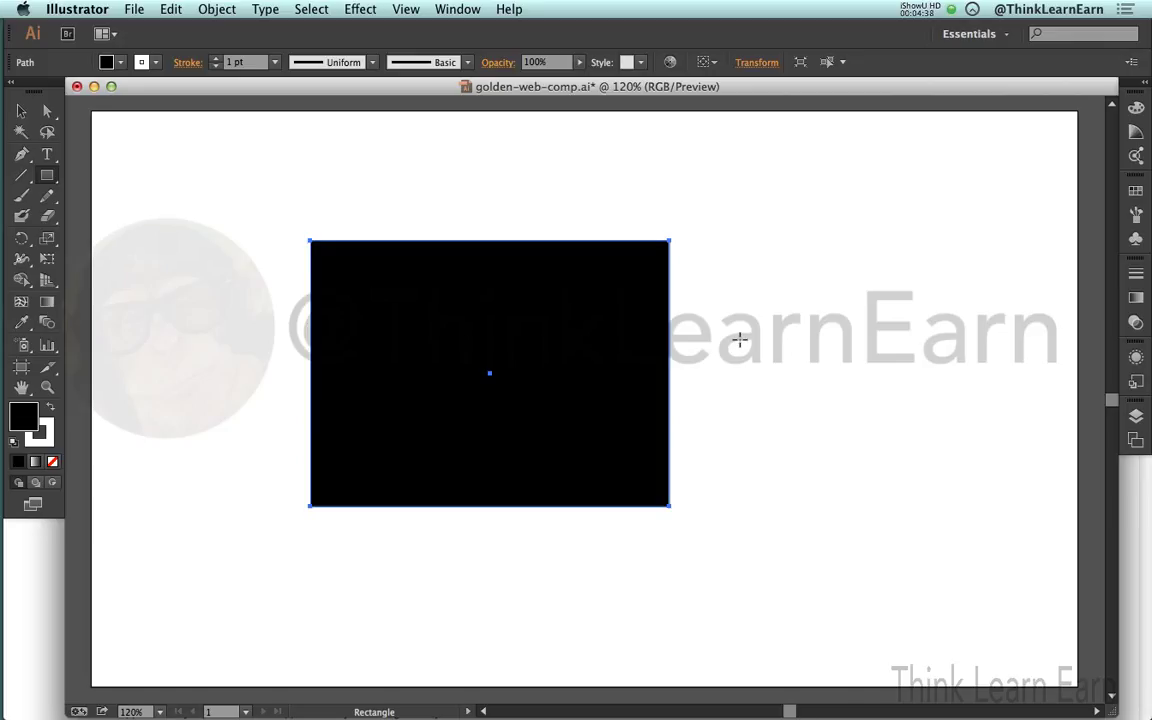
left_click(694, 273)
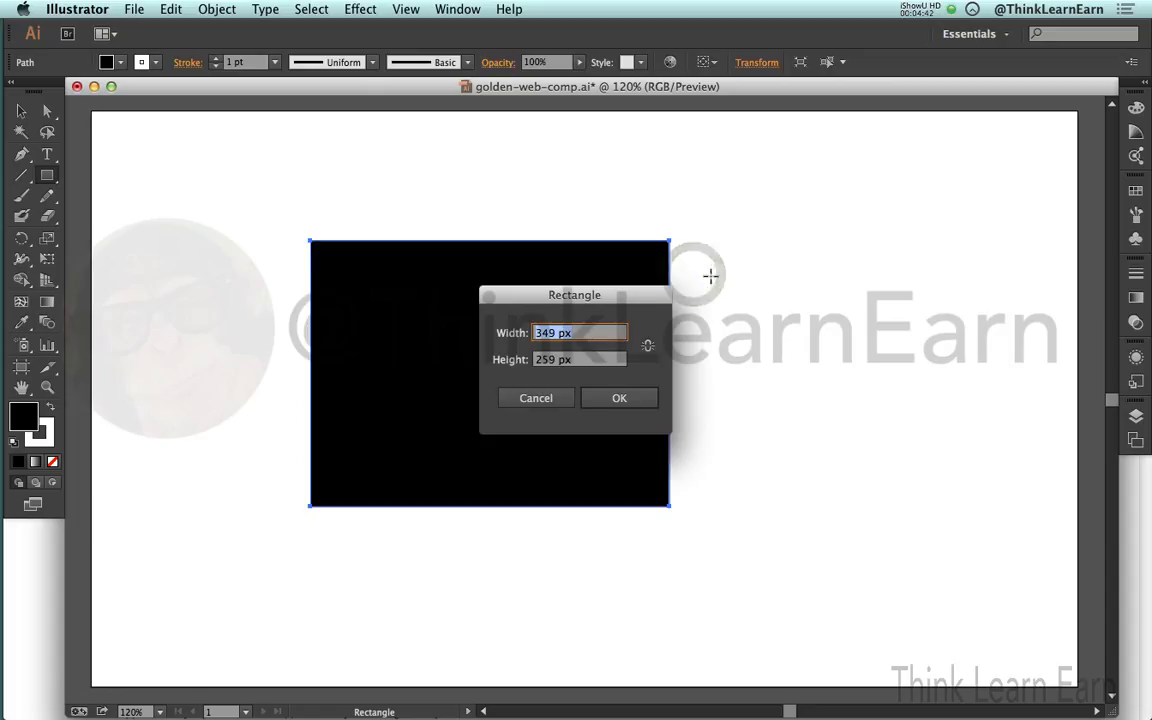
left_click(540, 398)
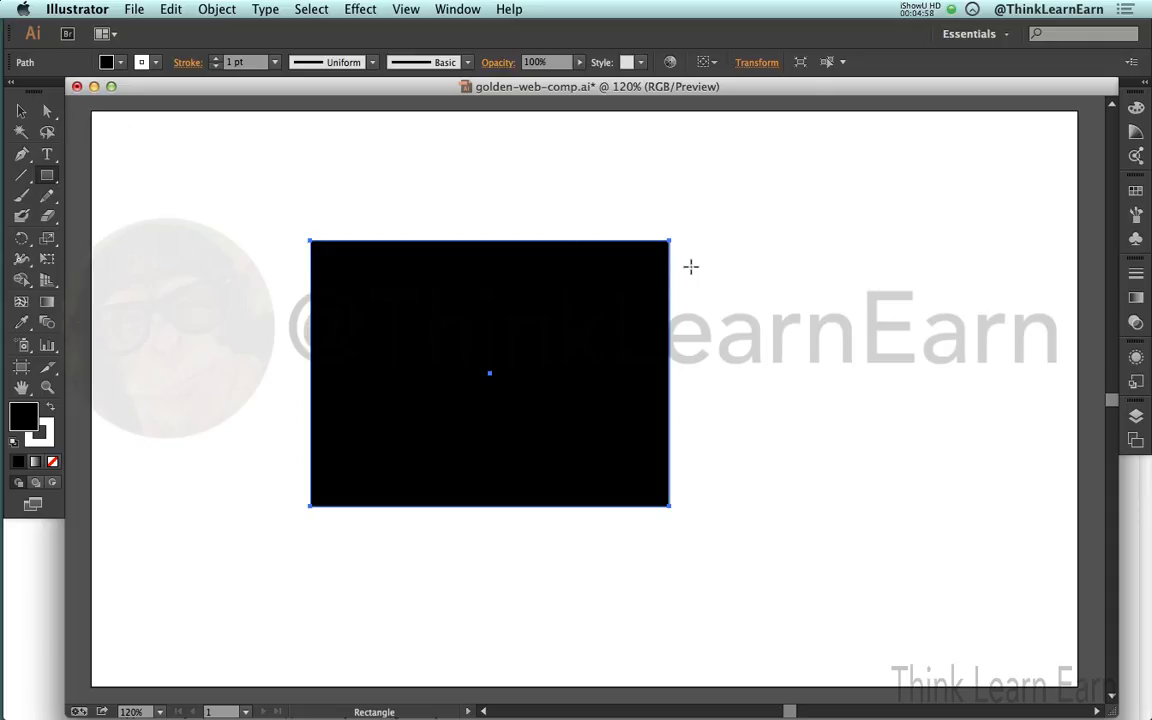
Step: Fill the rectangle with the red swatch of the last color group and move it toward the artboard's upper left
left_click(1136, 192)
left_click(970, 290)
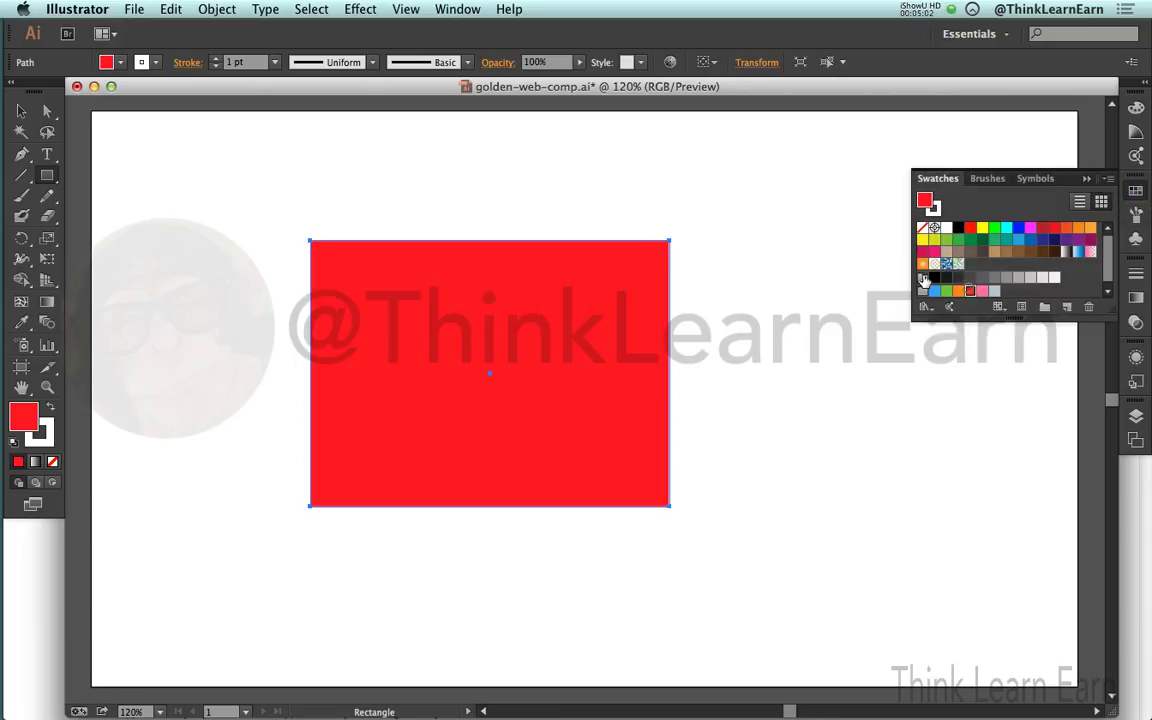
key("a")
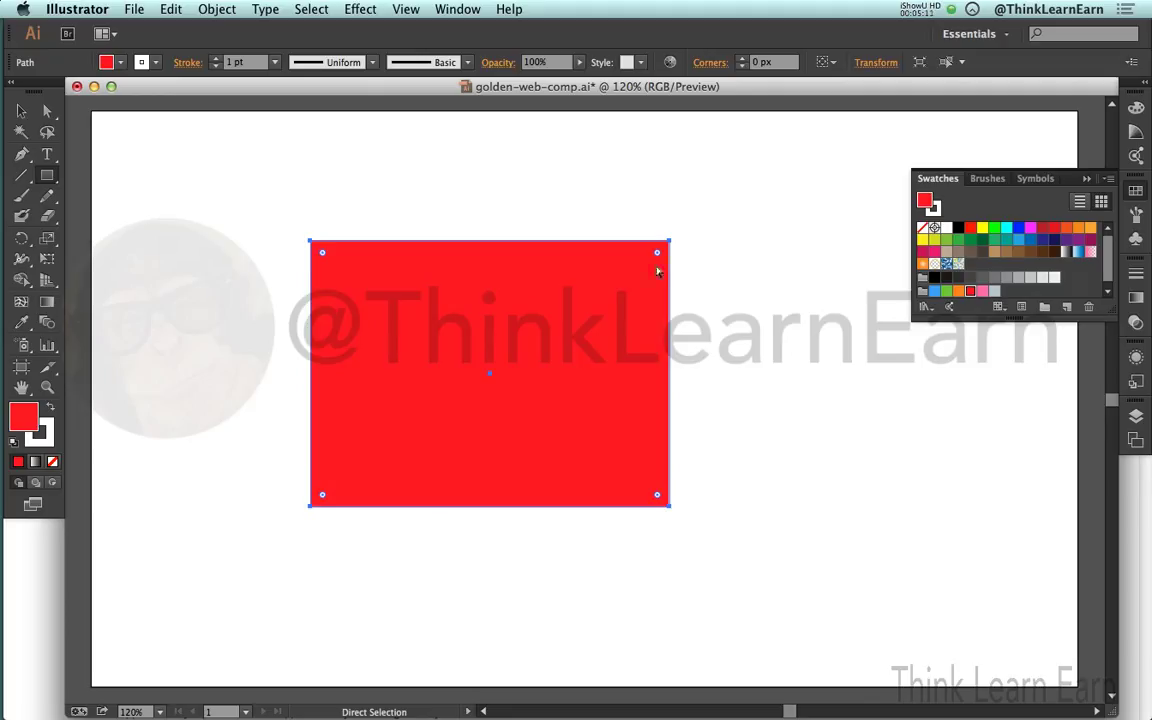
left_click_drag(593, 273, 468, 224)
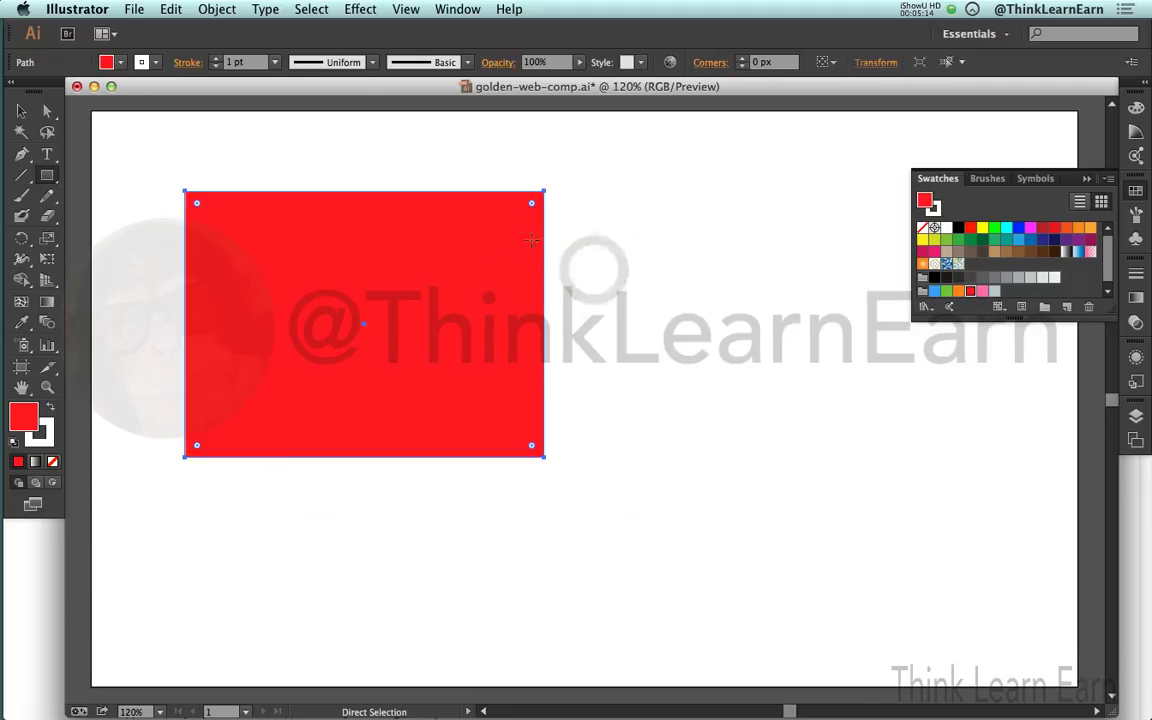
Step: Draw two smaller red rectangles beside the large one, the smallest of them above and left of the other
key("m")
mouse_move(575, 243)
left_mouse_down()
mouse_move(681, 365)
mouse_move(809, 396)
left_mouse_up()
key("a")
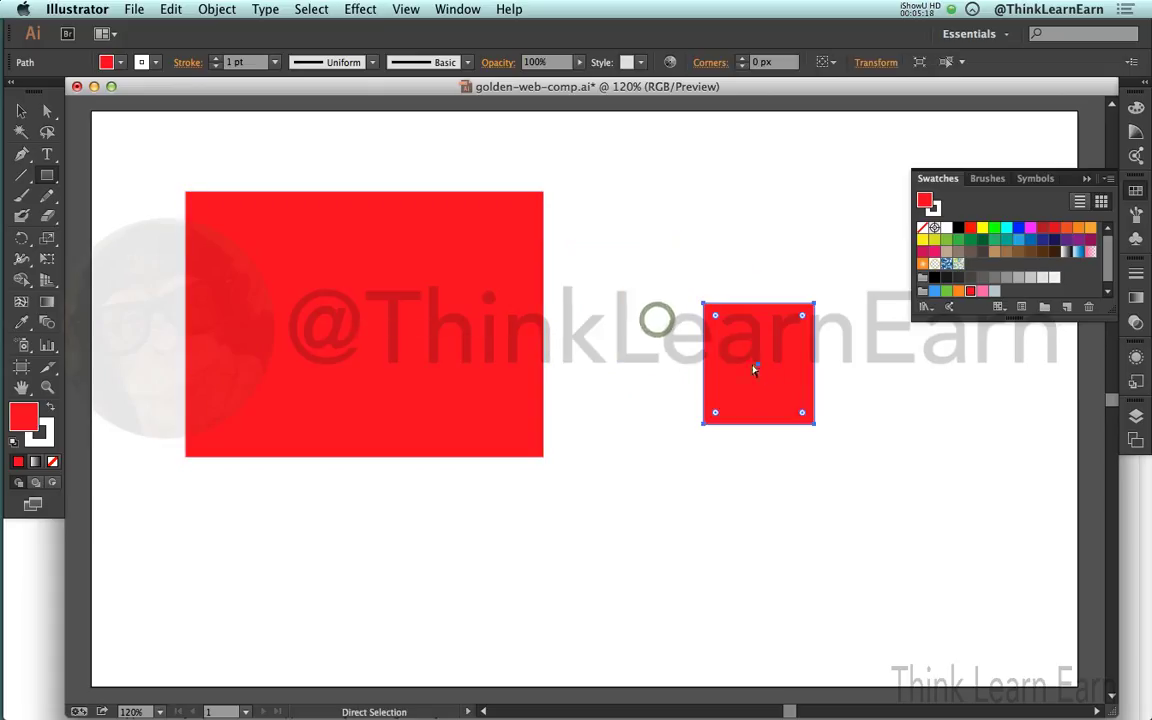
key("m")
left_click_drag(614, 224, 679, 303)
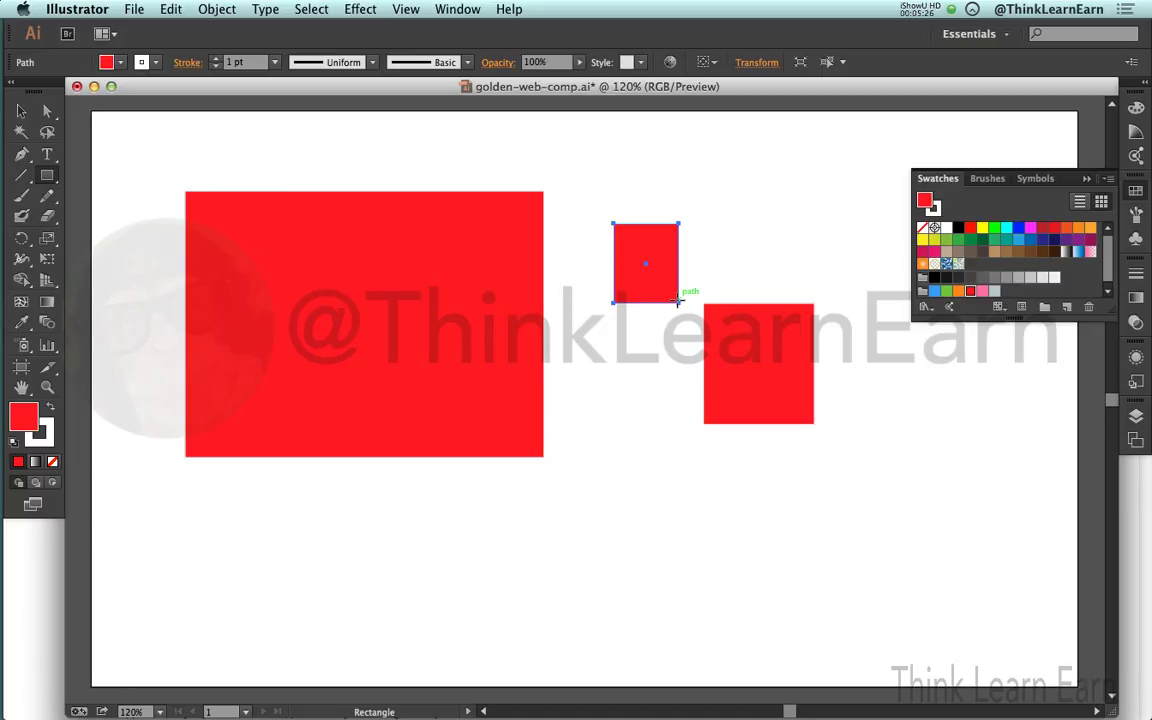
key("a")
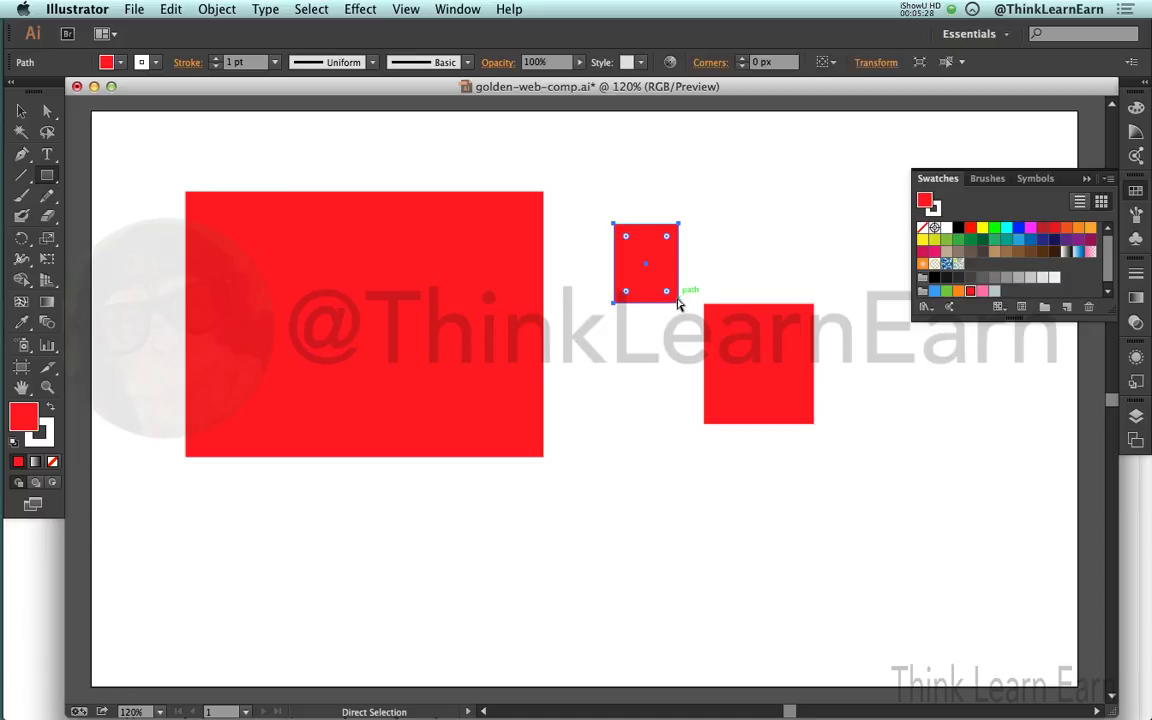
key("m")
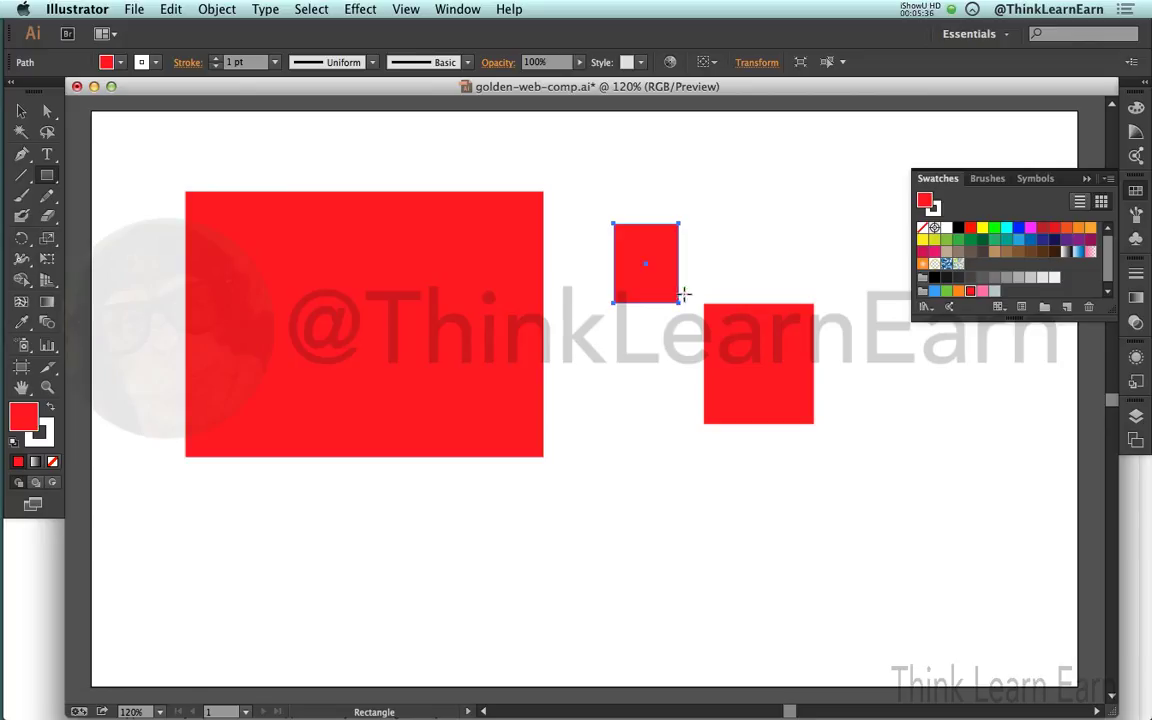
Step: Try rounding all corners of the smallest rectangle to about 24 px and undo the rounding
key("a")
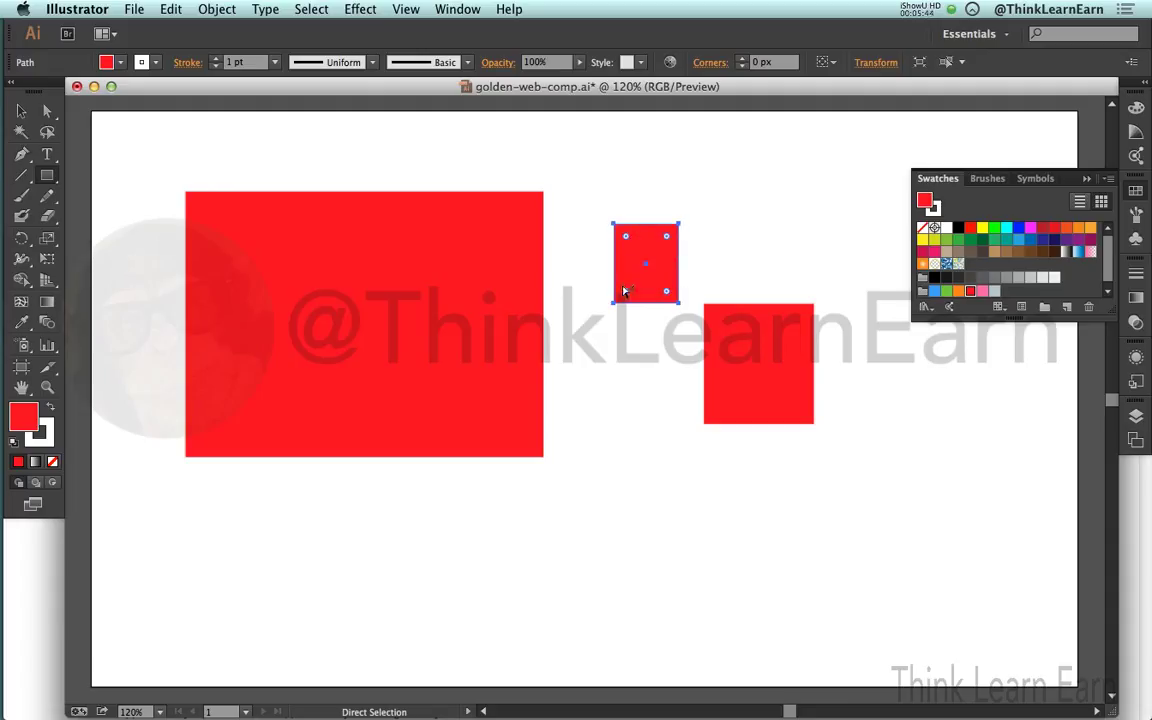
mouse_move(626, 240)
left_mouse_down()
mouse_move(648, 267)
mouse_move(630, 240)
mouse_move(640, 257)
left_mouse_up()
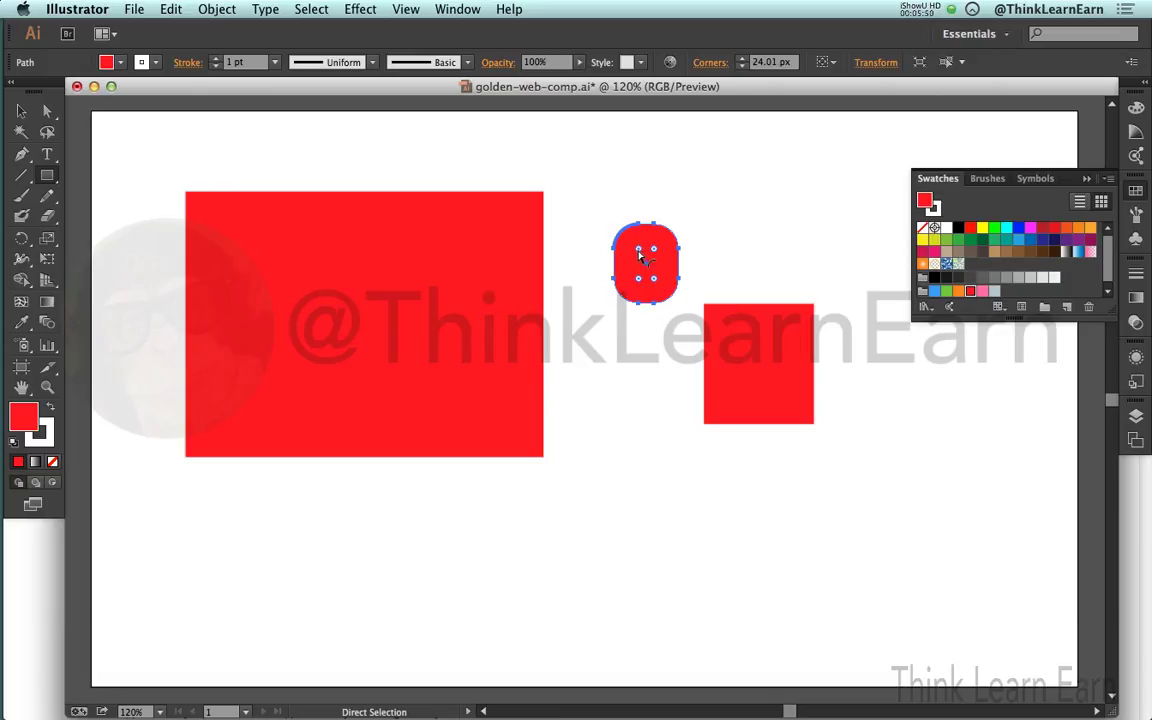
key("super+z")
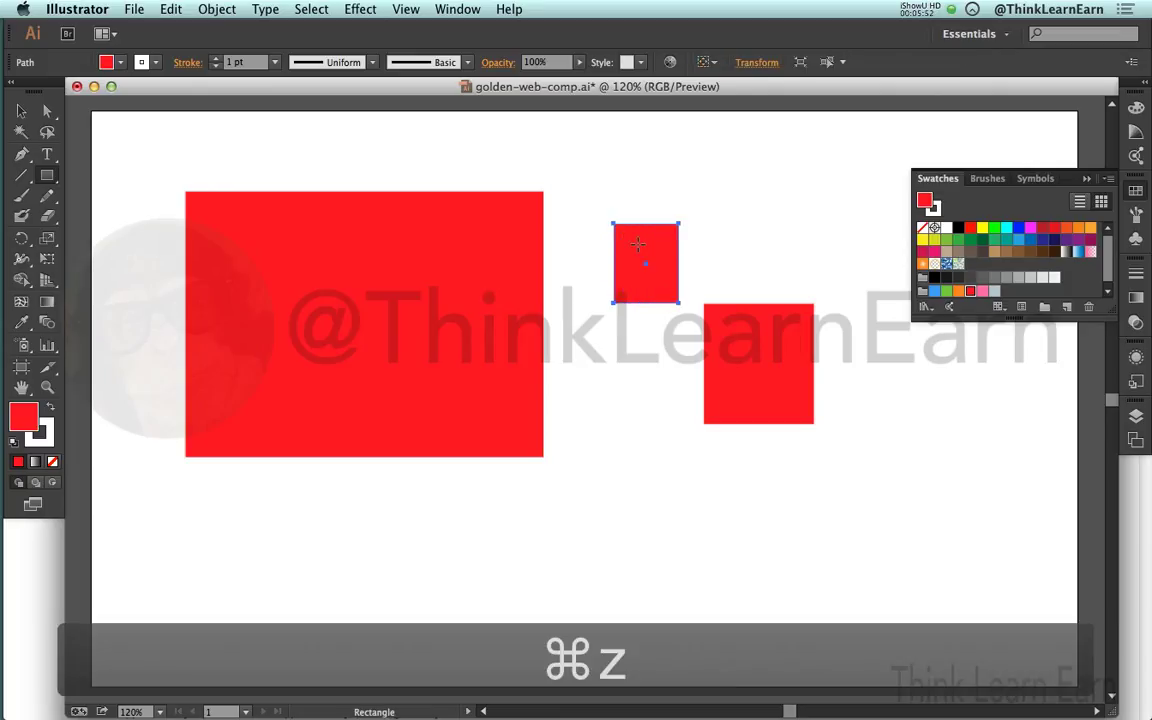
key("a")
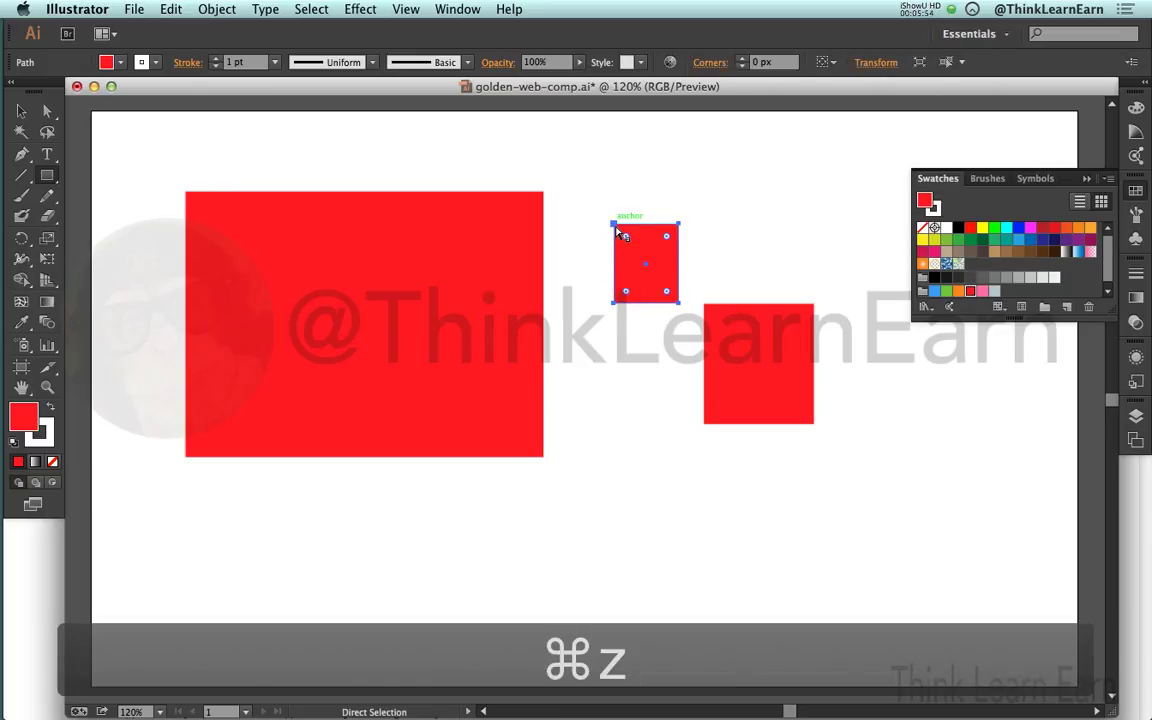
key("m")
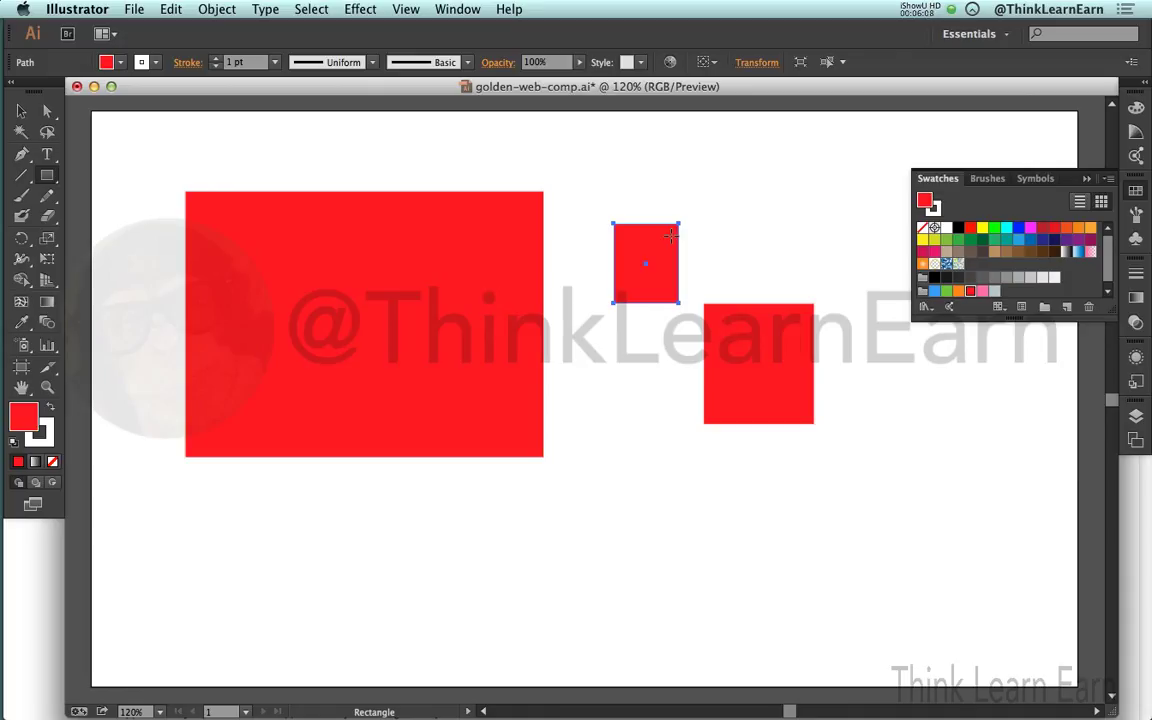
Step: Select all three red rectangles and delete them from the artboard
key("super+a")
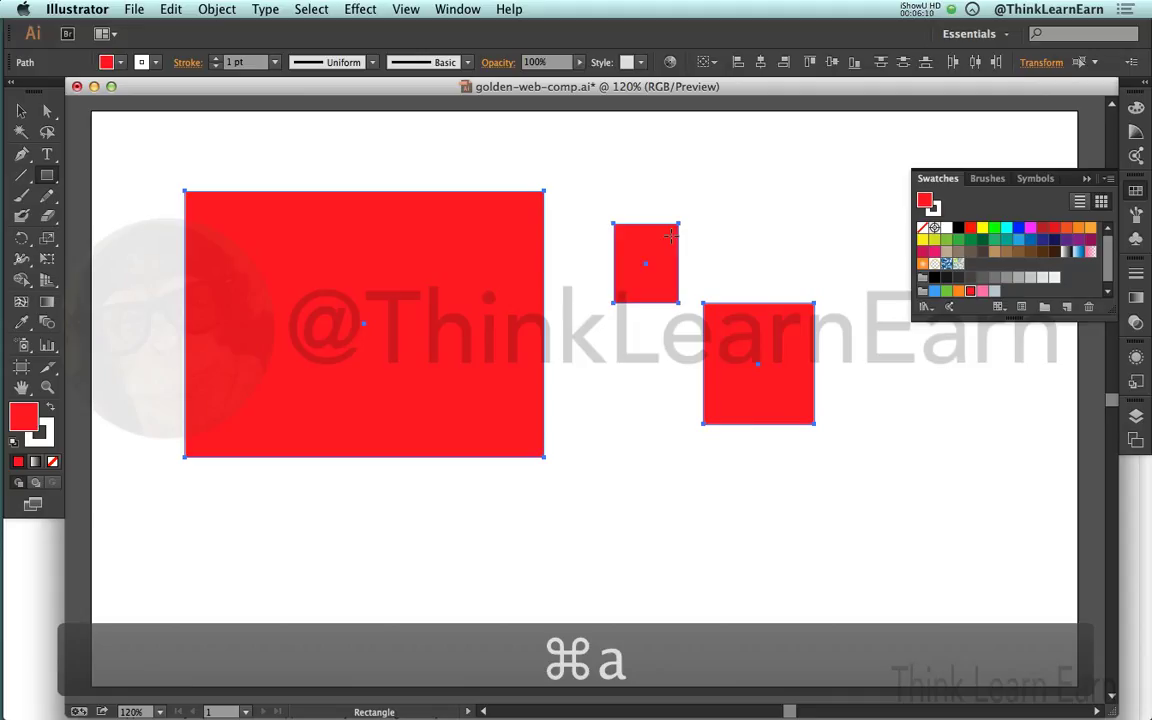
left_click(316, 10)
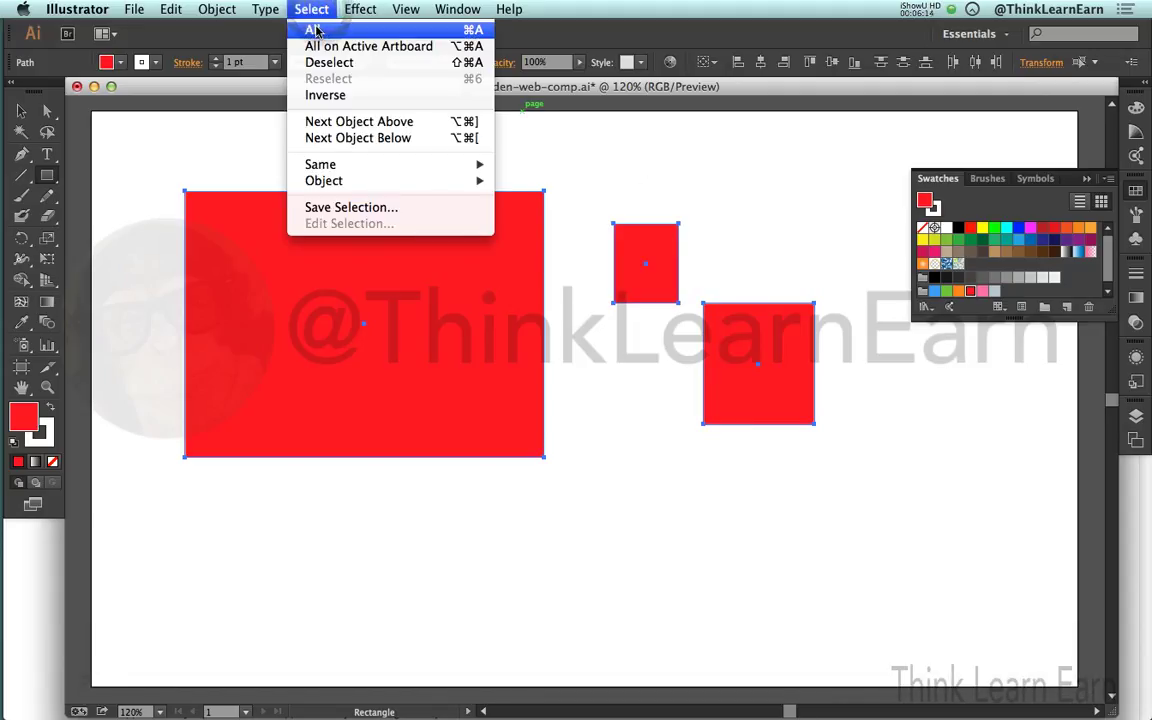
left_click(314, 7)
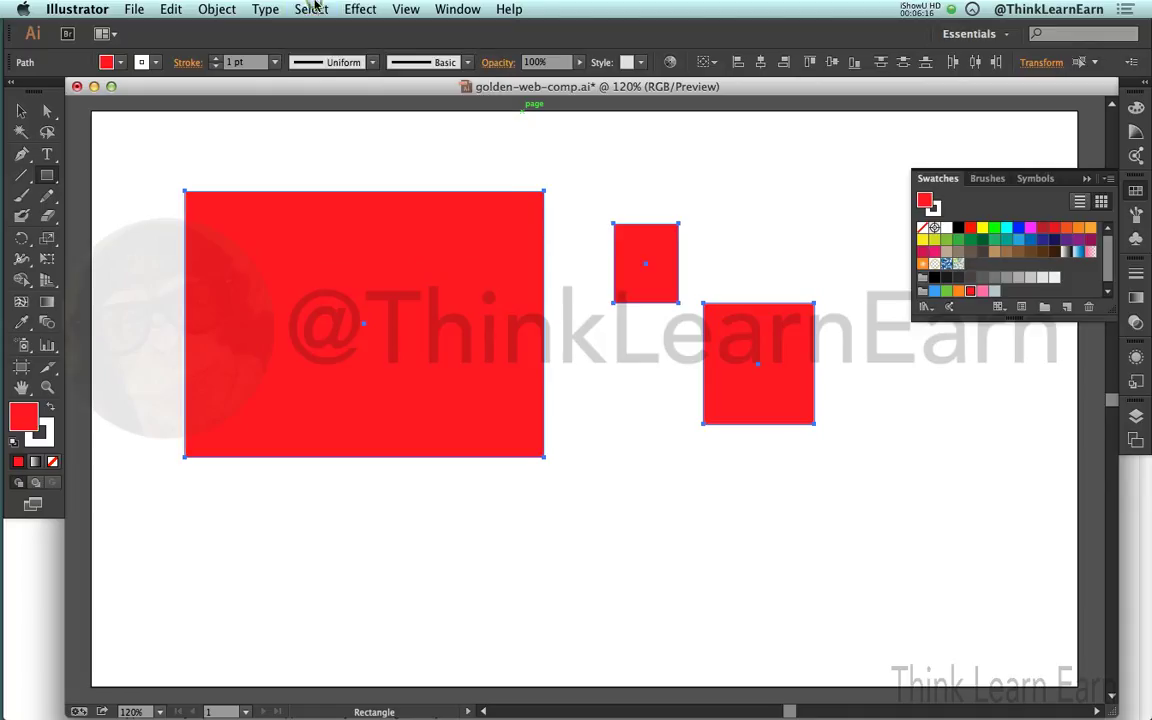
key("Delete")
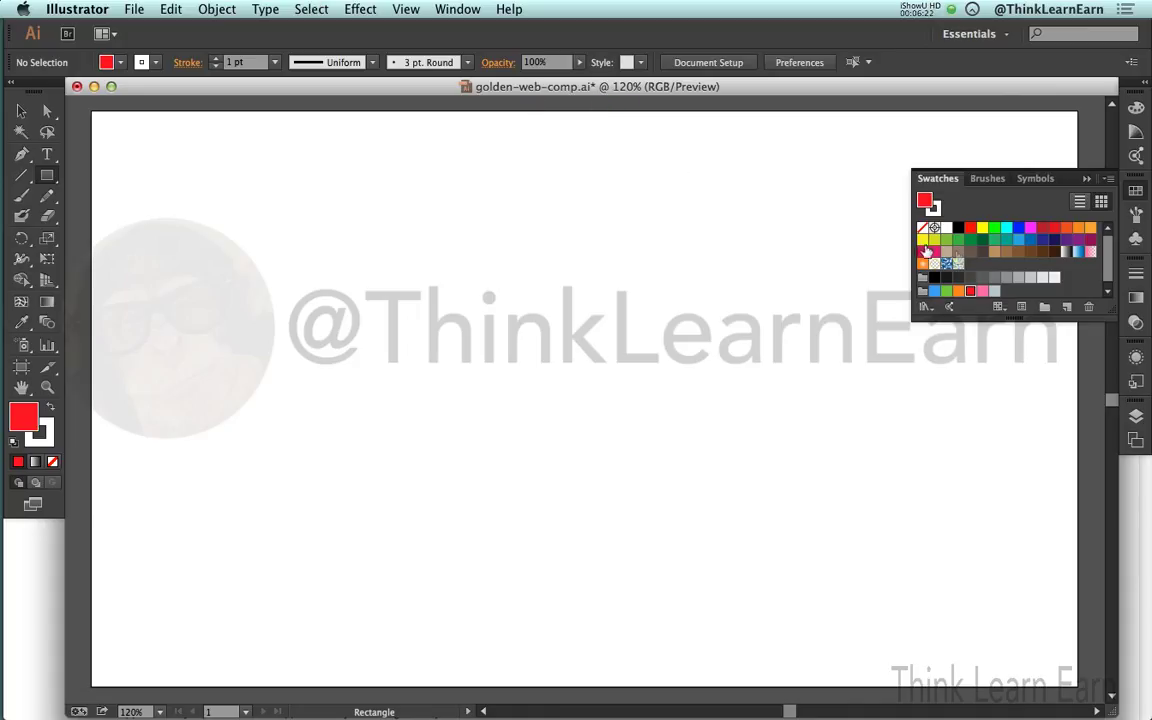
Step: Draw a light brown rectangle without a stroke, about 957 by 557 px, covering the artboard from its upper-left corner
left_click(995, 253)
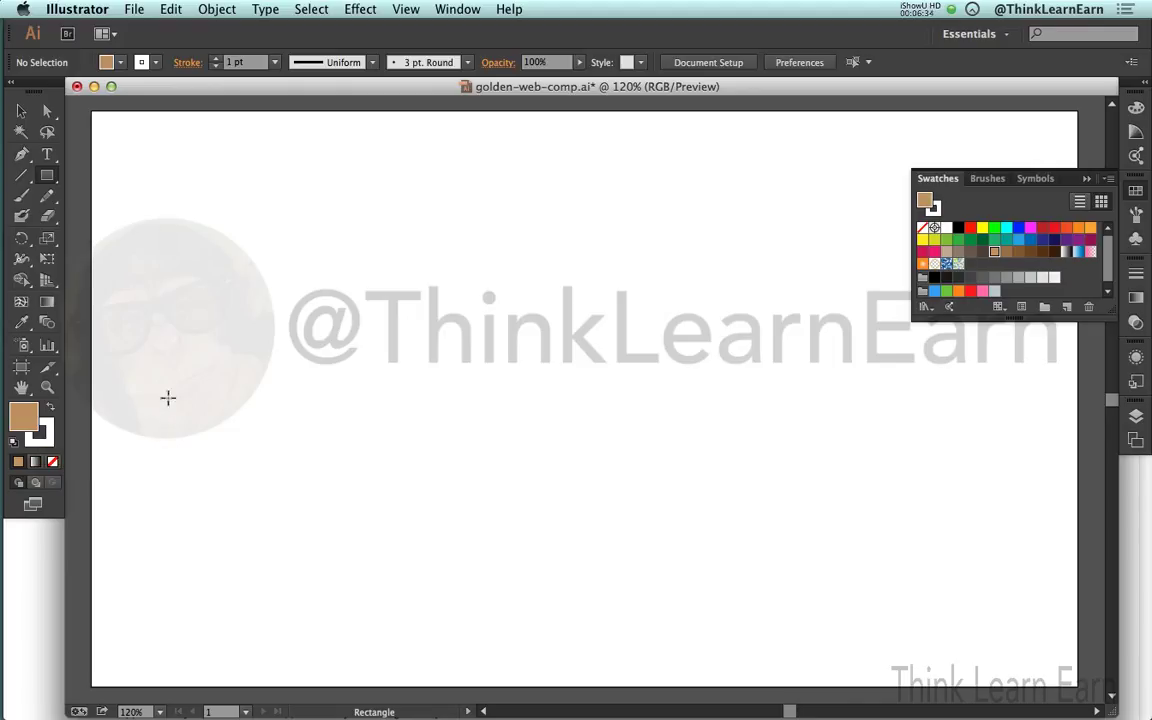
key("x")
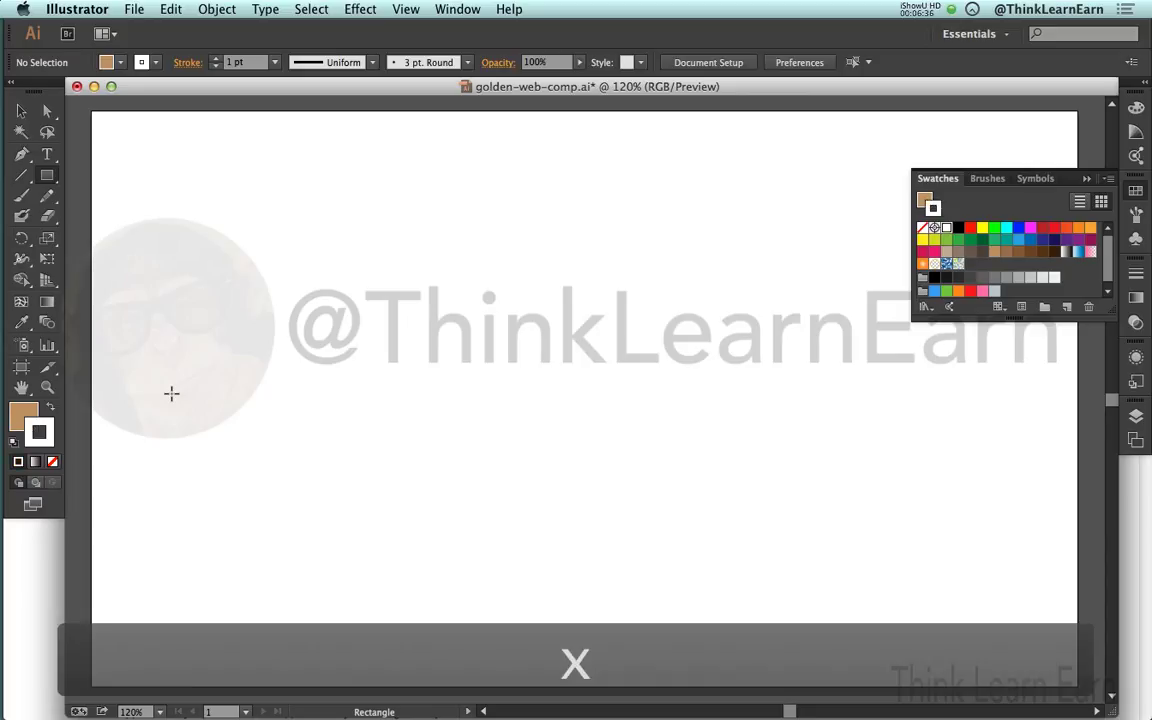
key("slash")
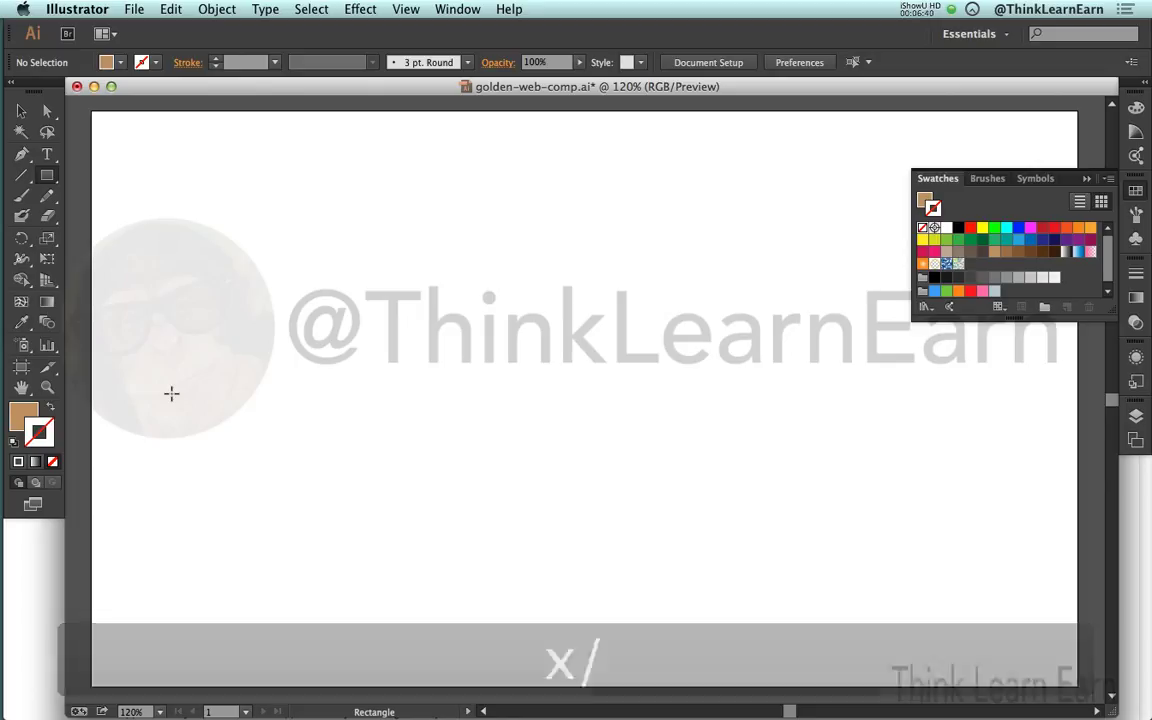
key("x")
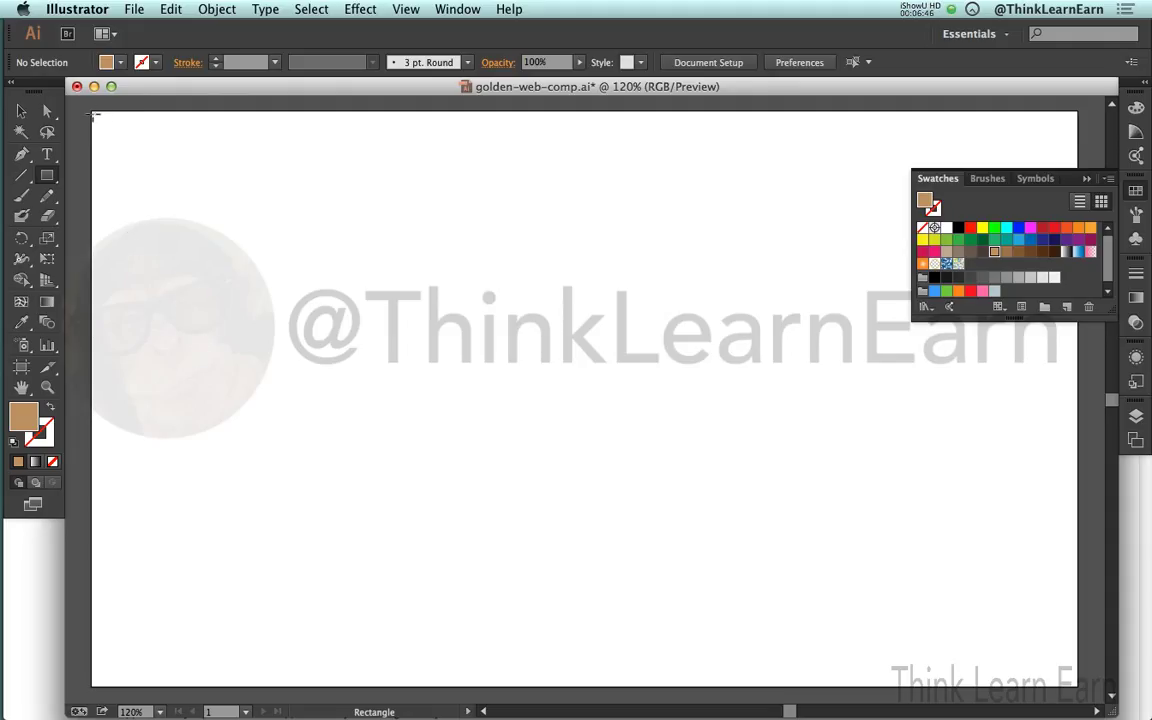
left_click_drag(92, 113, 1076, 686)
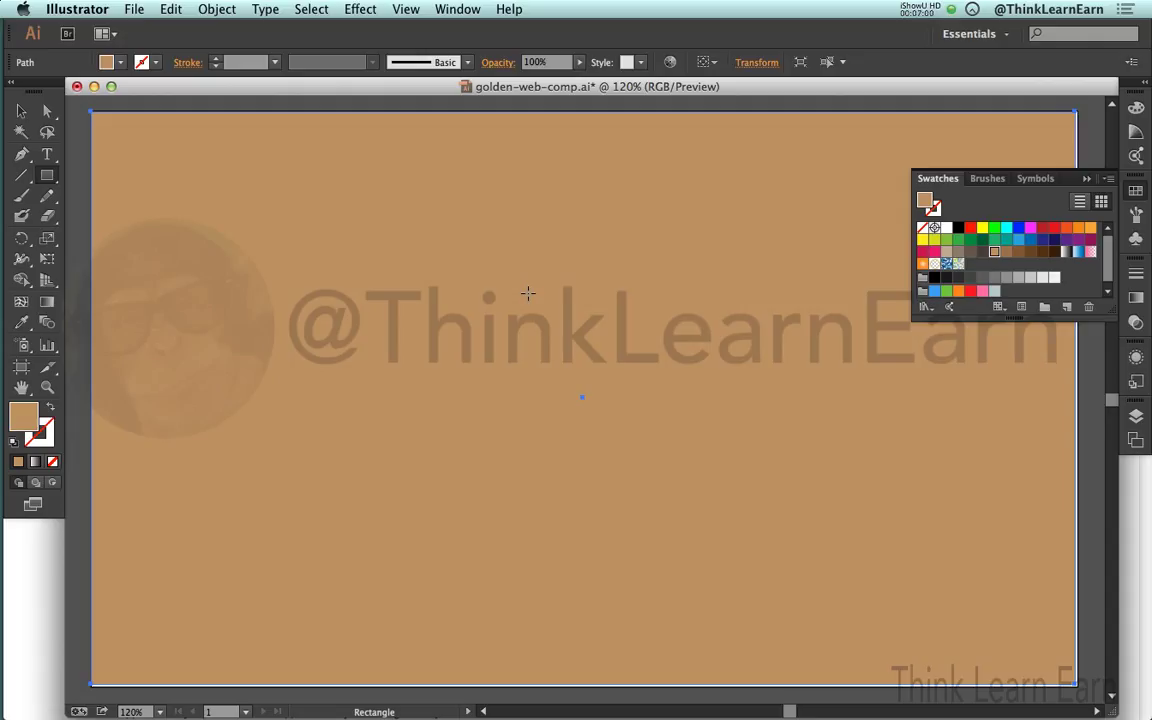
Step: Keep the Essentials workspace and bring up the floating Transform settings for the brown rectangle
left_click(1004, 36)
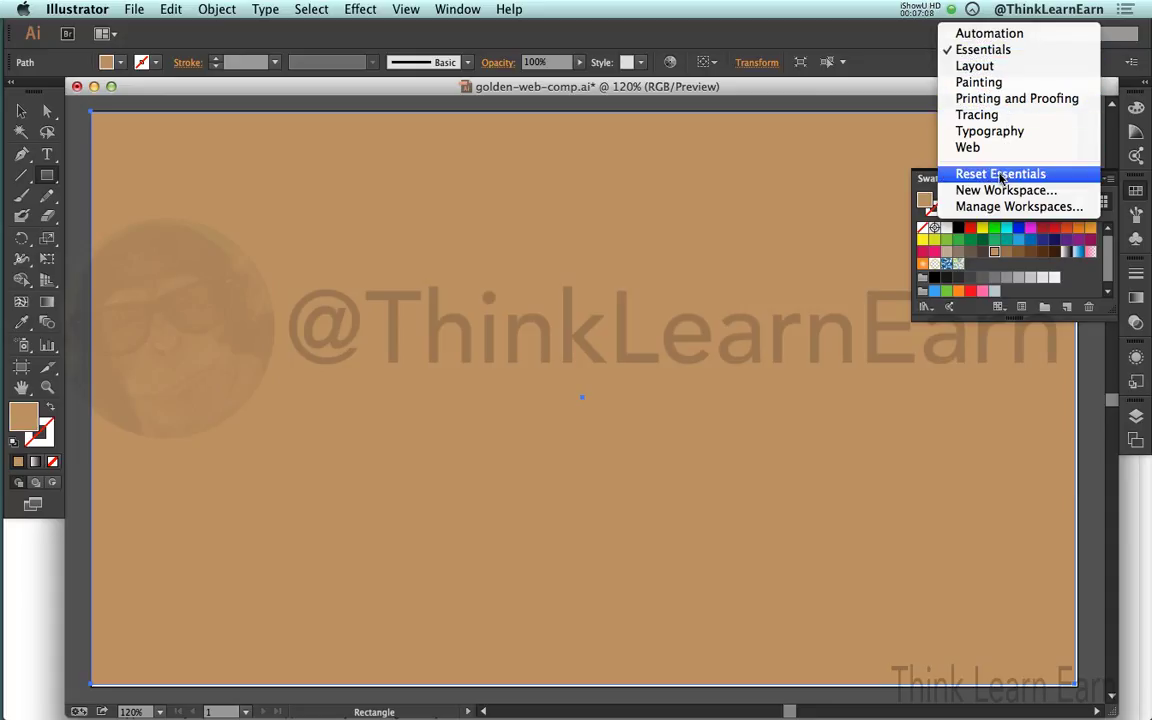
left_click(962, 49)
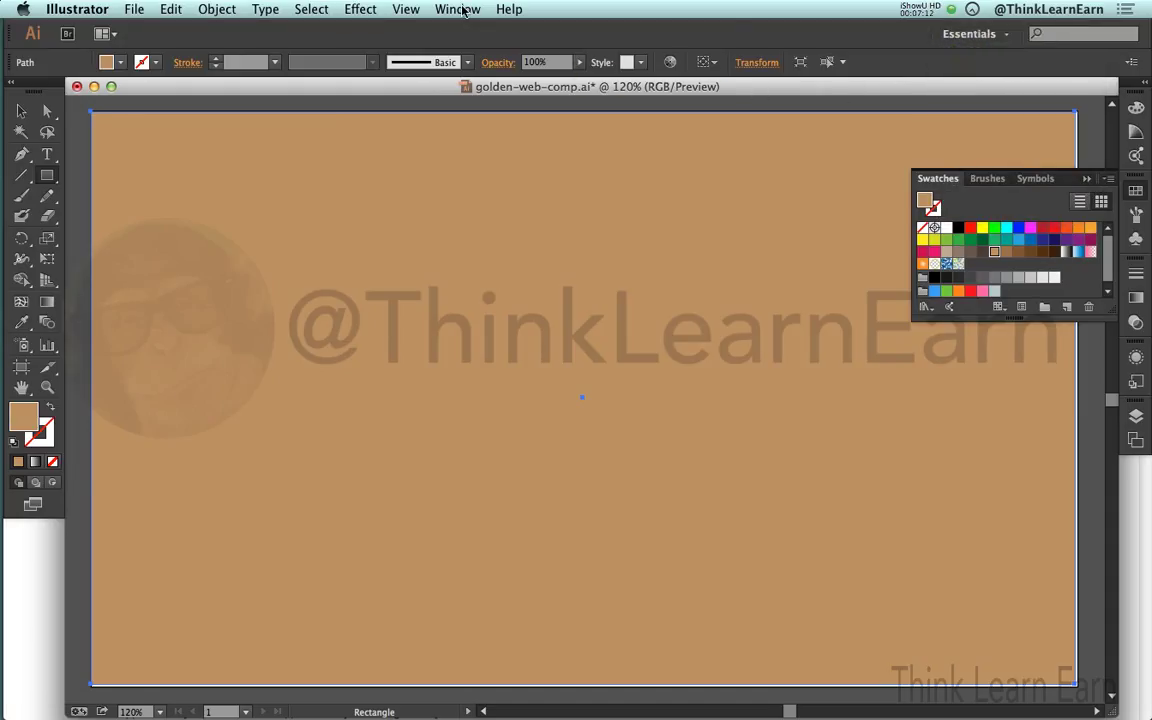
left_click(458, 9)
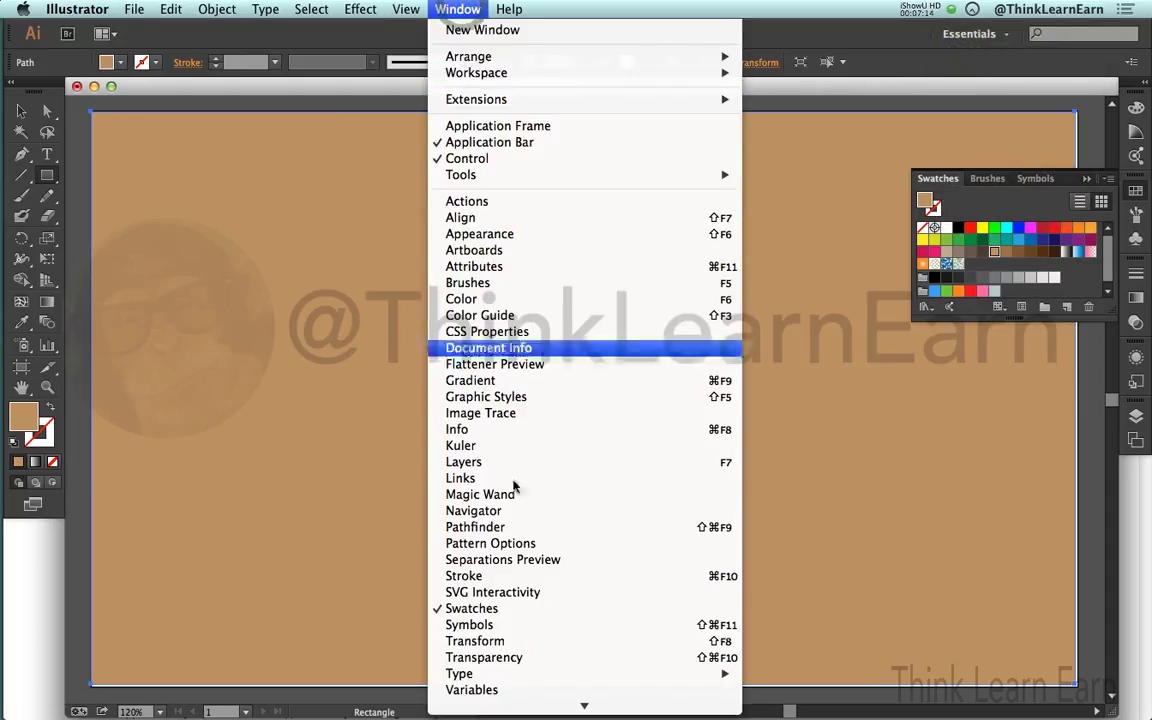
left_click(509, 641)
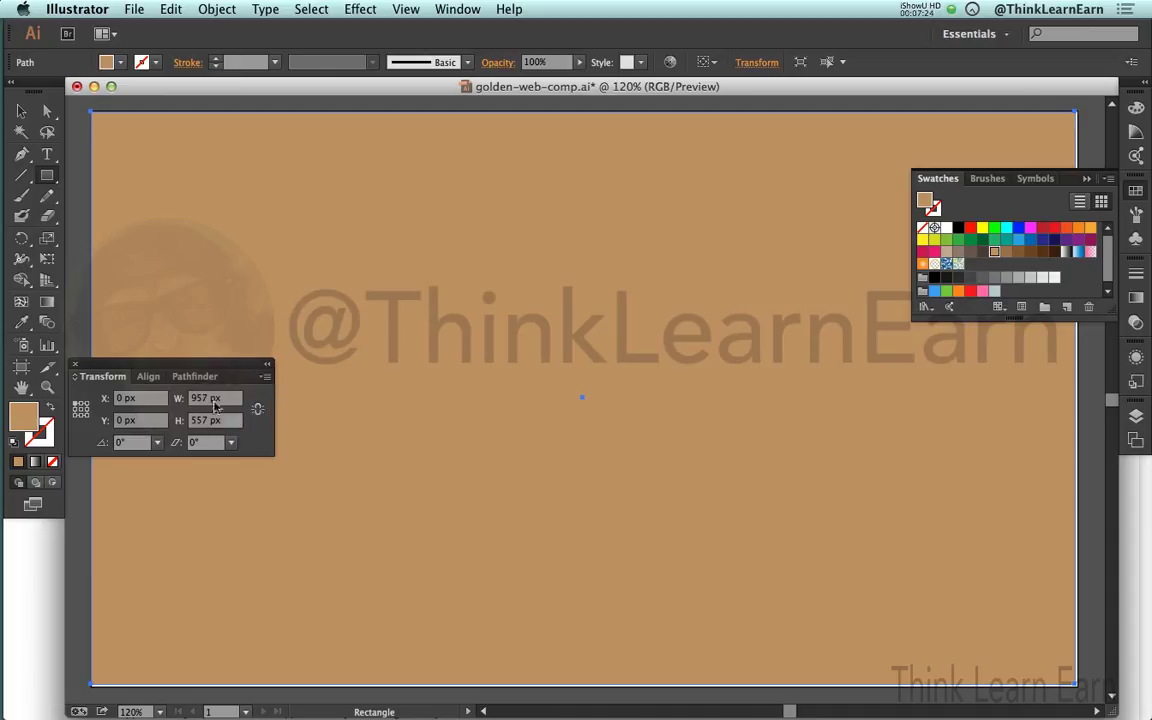
left_click_drag(210, 365, 237, 254)
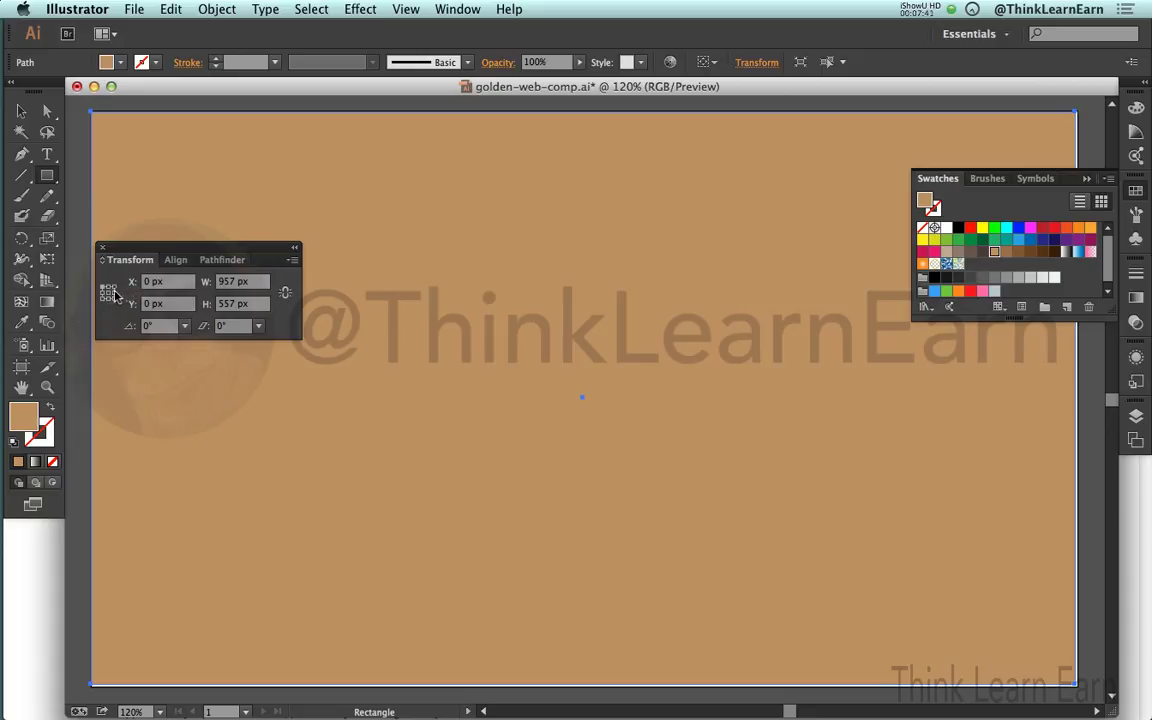
Step: Resize the brown rectangle to 960 px wide and 560 px high and save the document
left_click(259, 286)
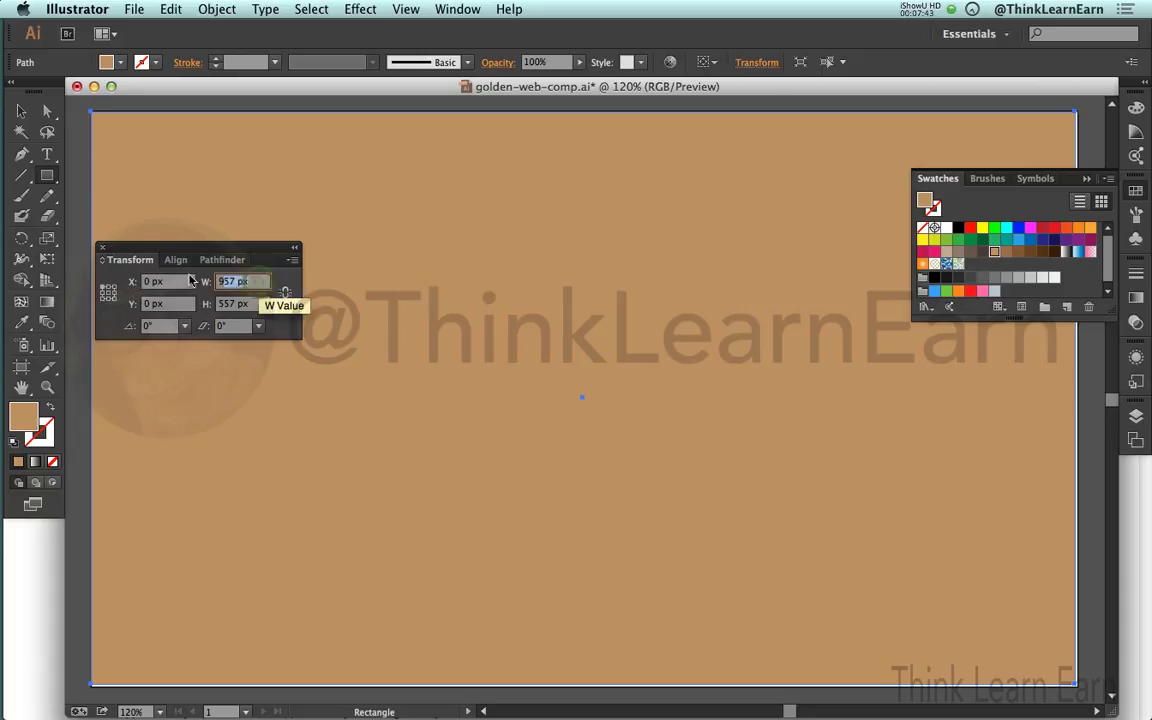
type("960")
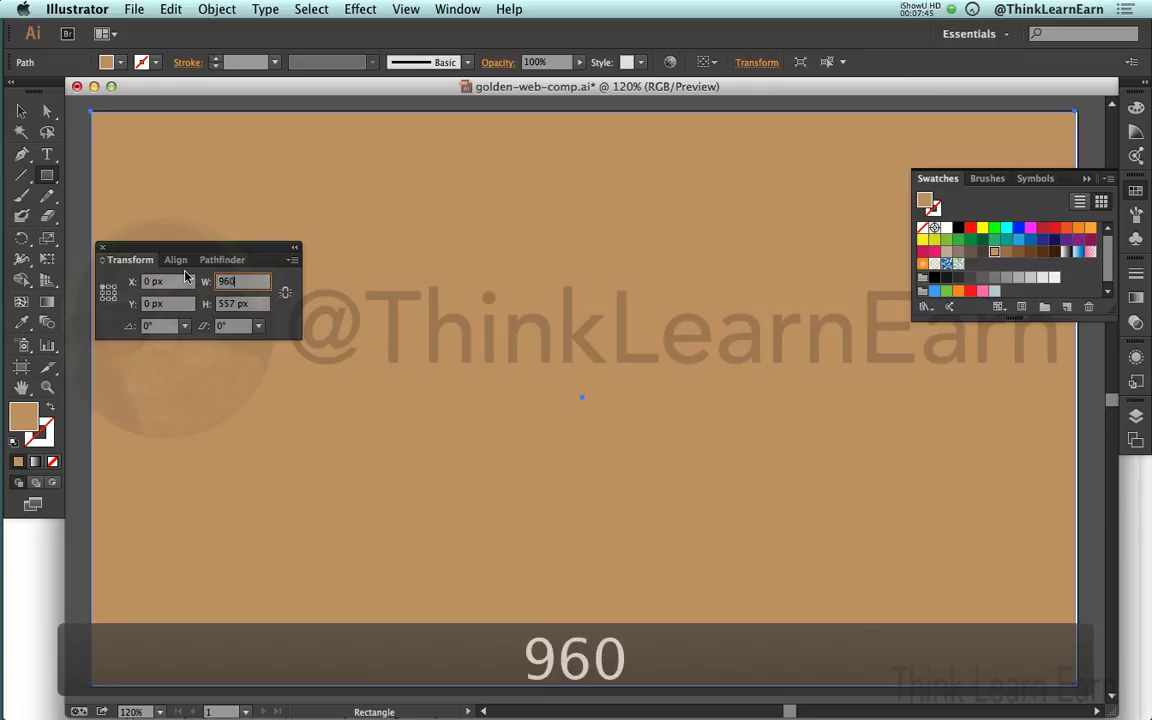
key("Tab")
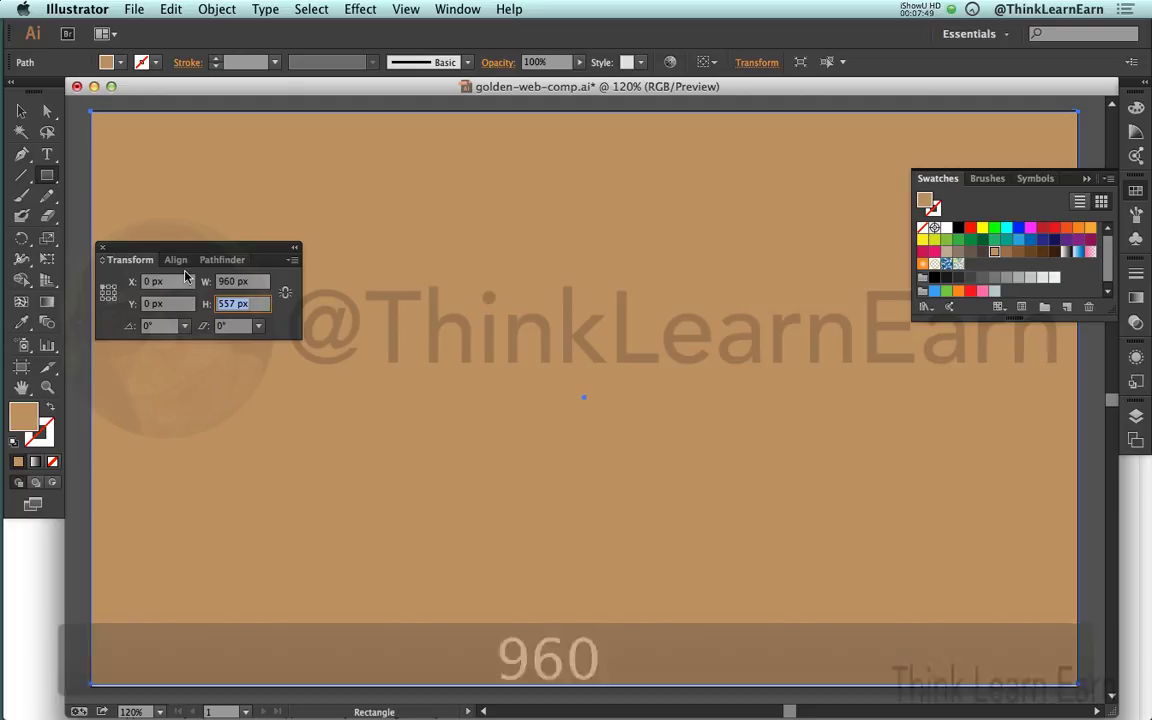
type("1")
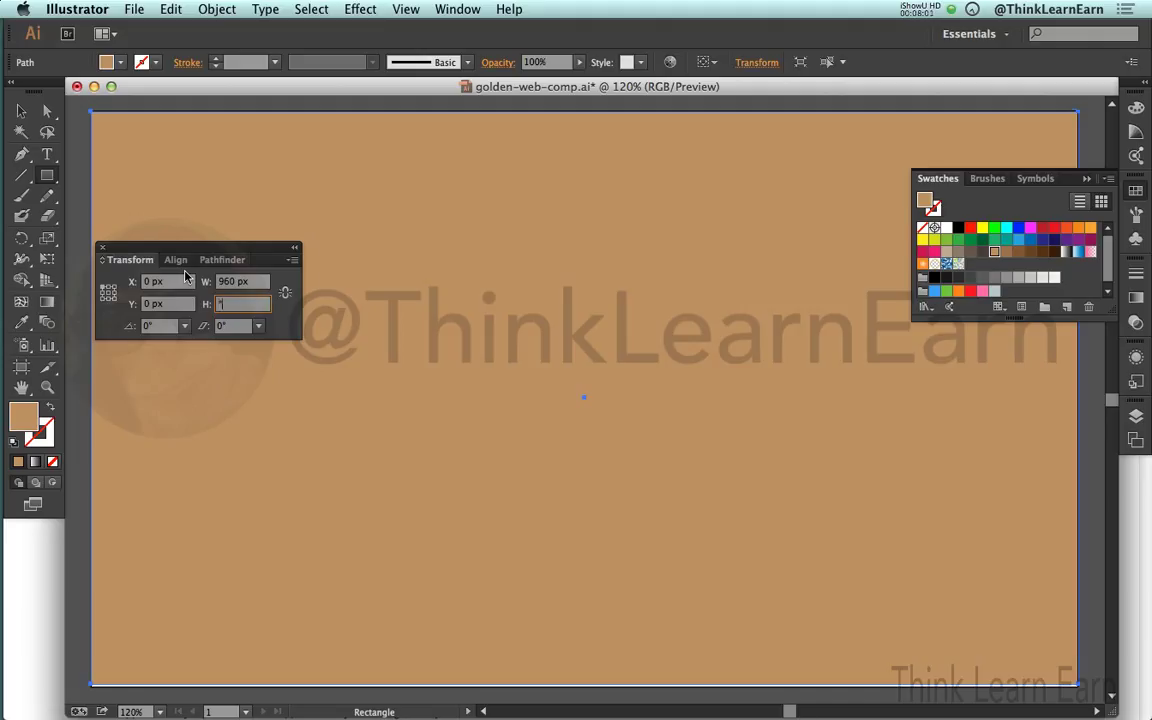
key("BackSpace")
key("super+n")
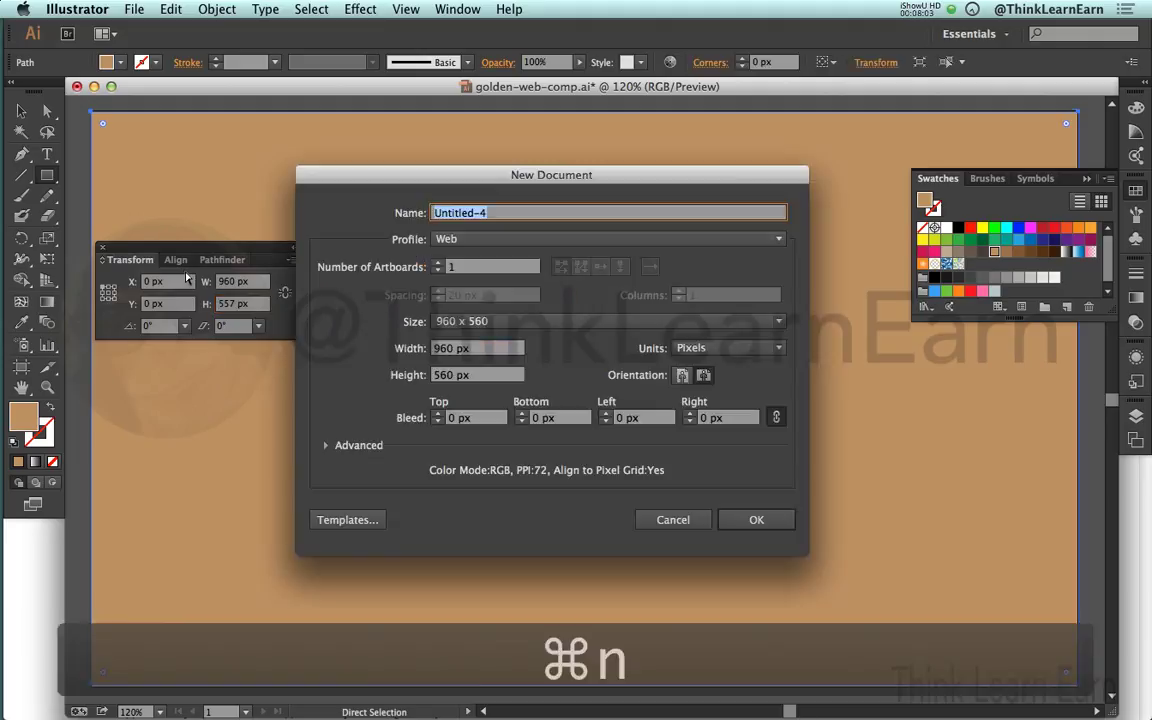
left_click(672, 519)
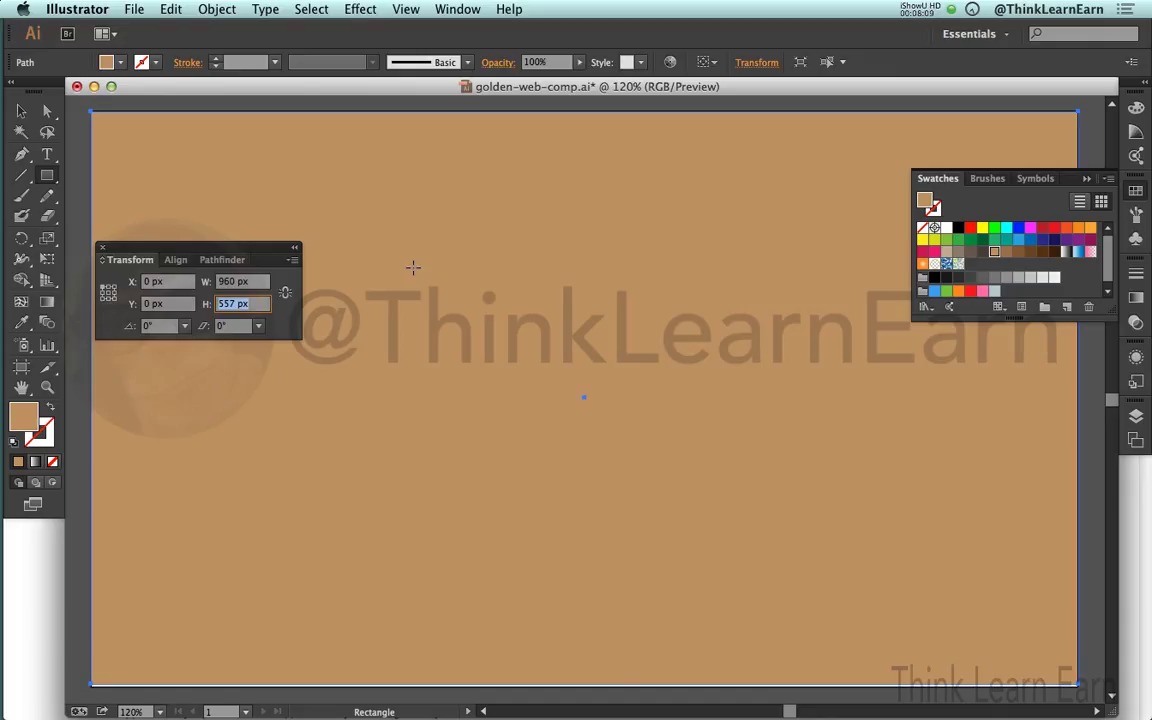
type("560")
key("super+s")
key("super+s")
left_click_drag(193, 248, 203, 165)
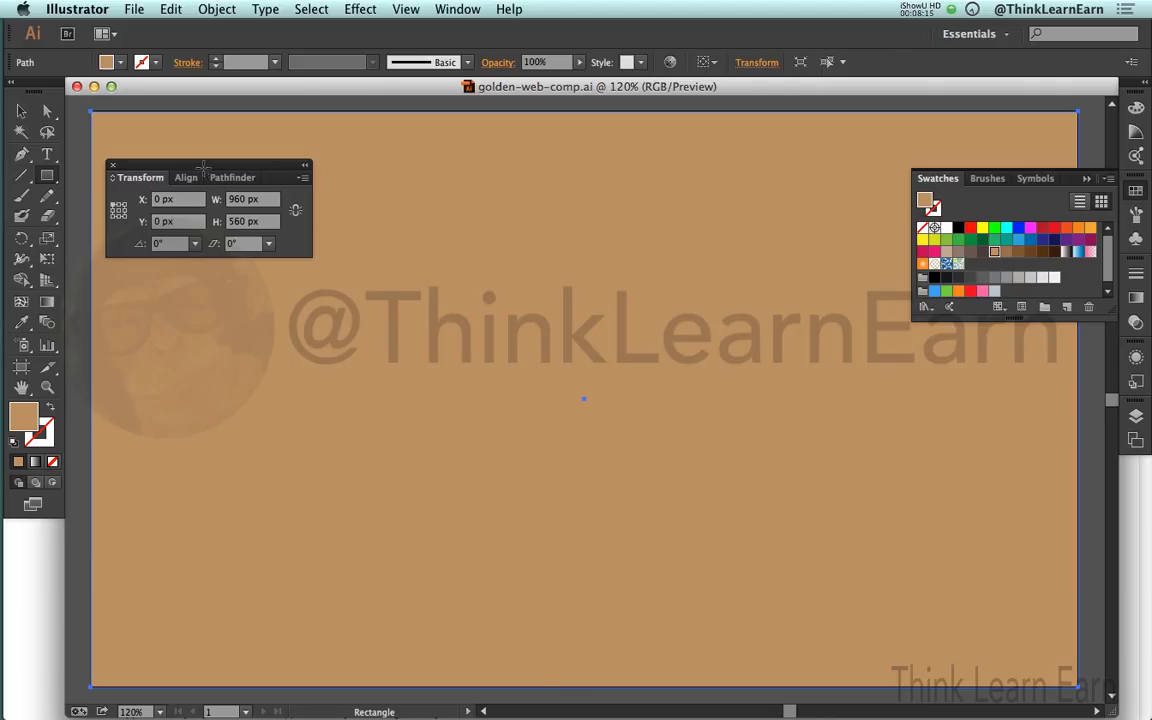
Step: Review the size settings for a new document without creating one, and use the rectangle's upper-left corner as reference point
key("super+n")
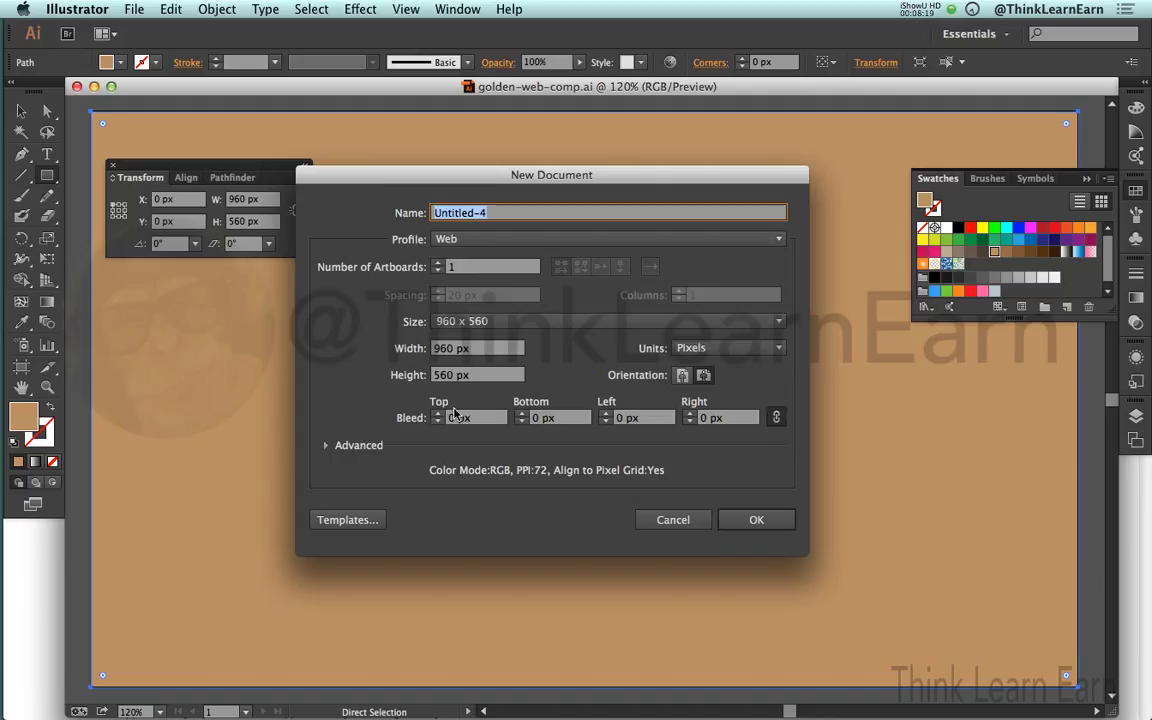
left_click(684, 520)
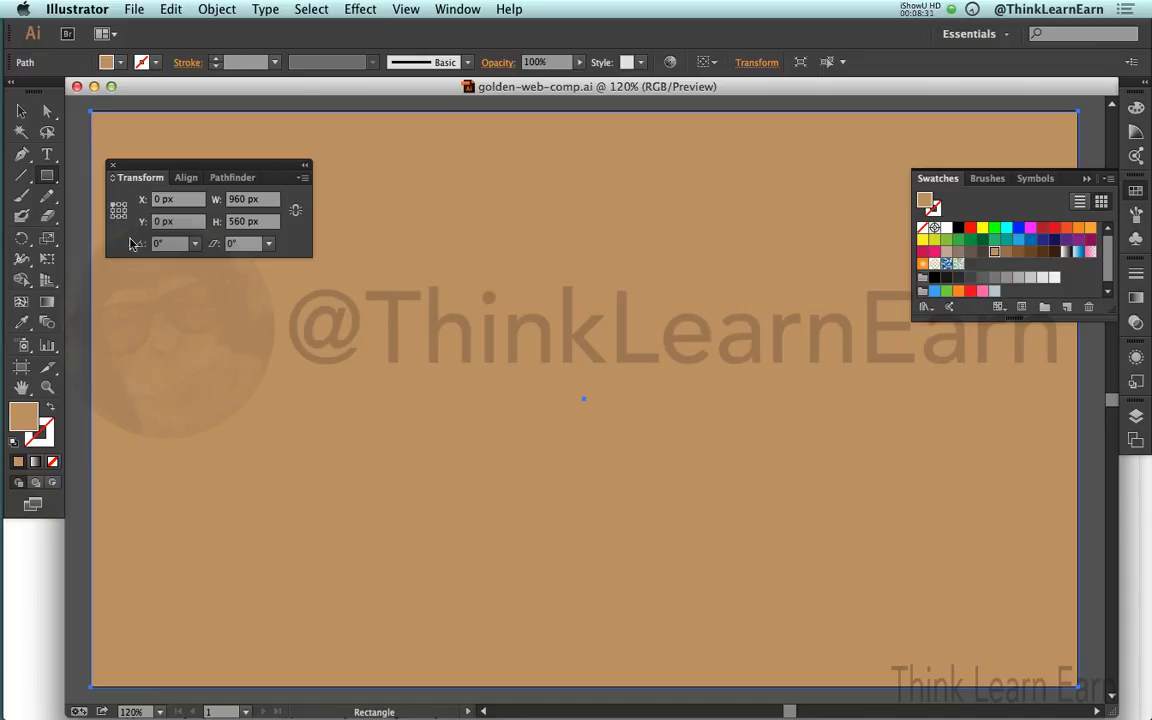
left_click(114, 206)
Step: Lock the full-artboard brown rectangle and save the document
left_click(222, 8)
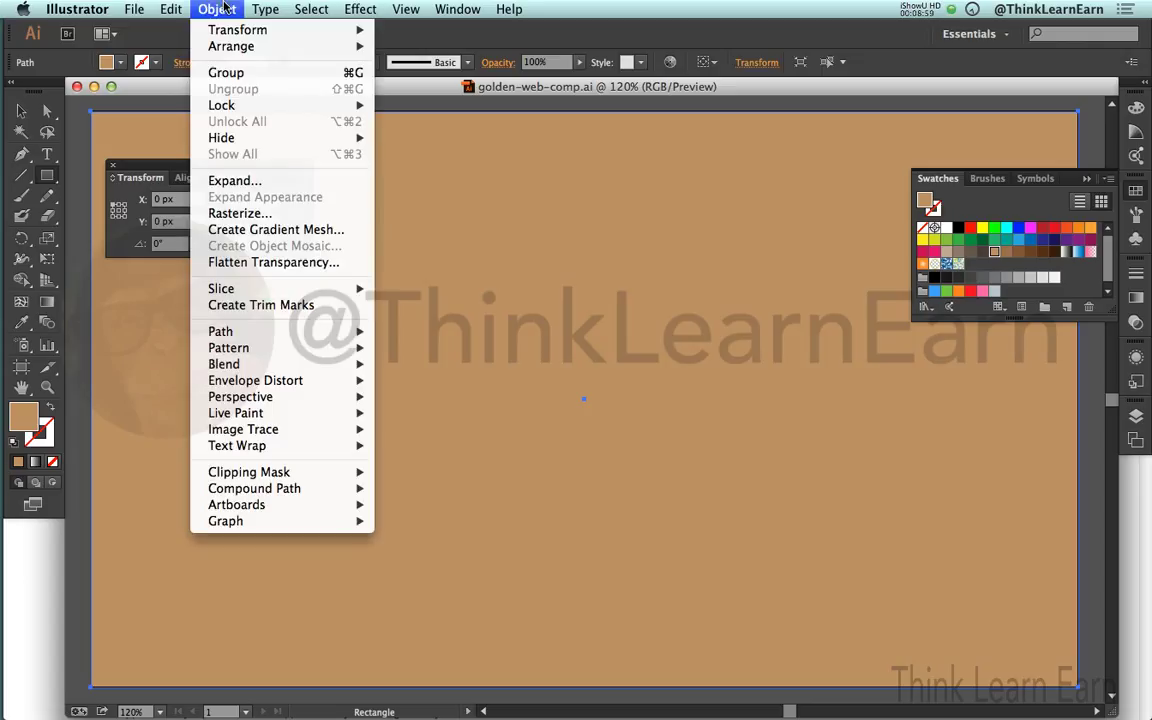
mouse_move(283, 114)
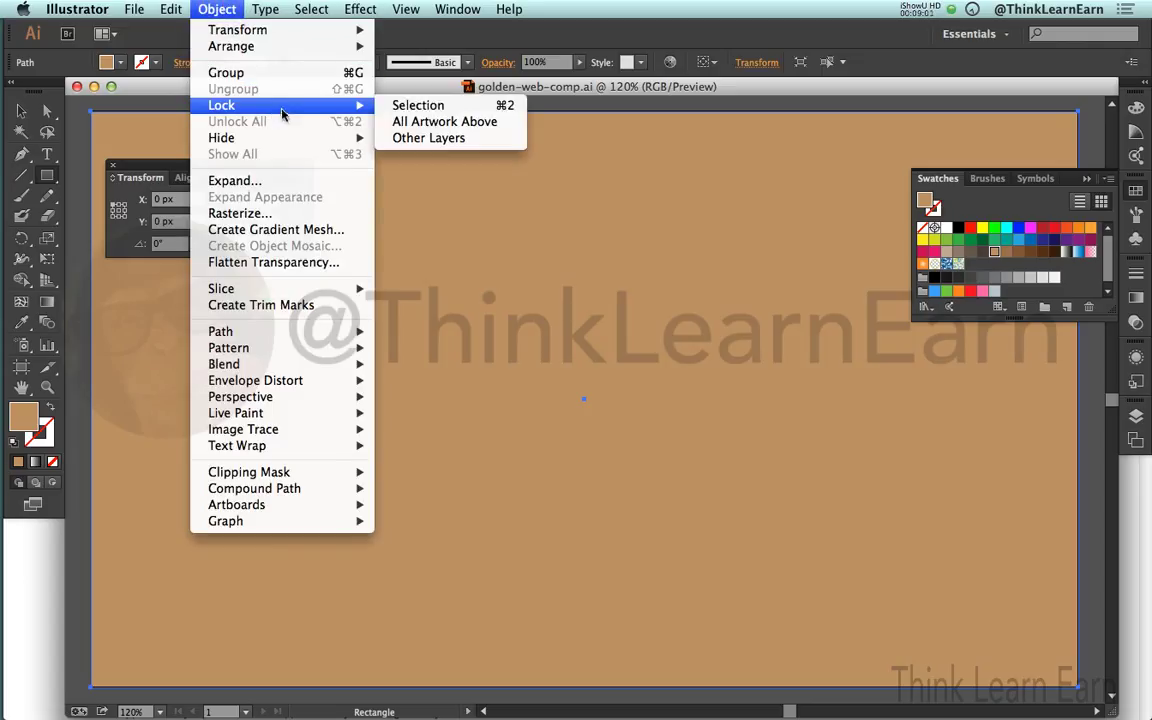
left_click(444, 106)
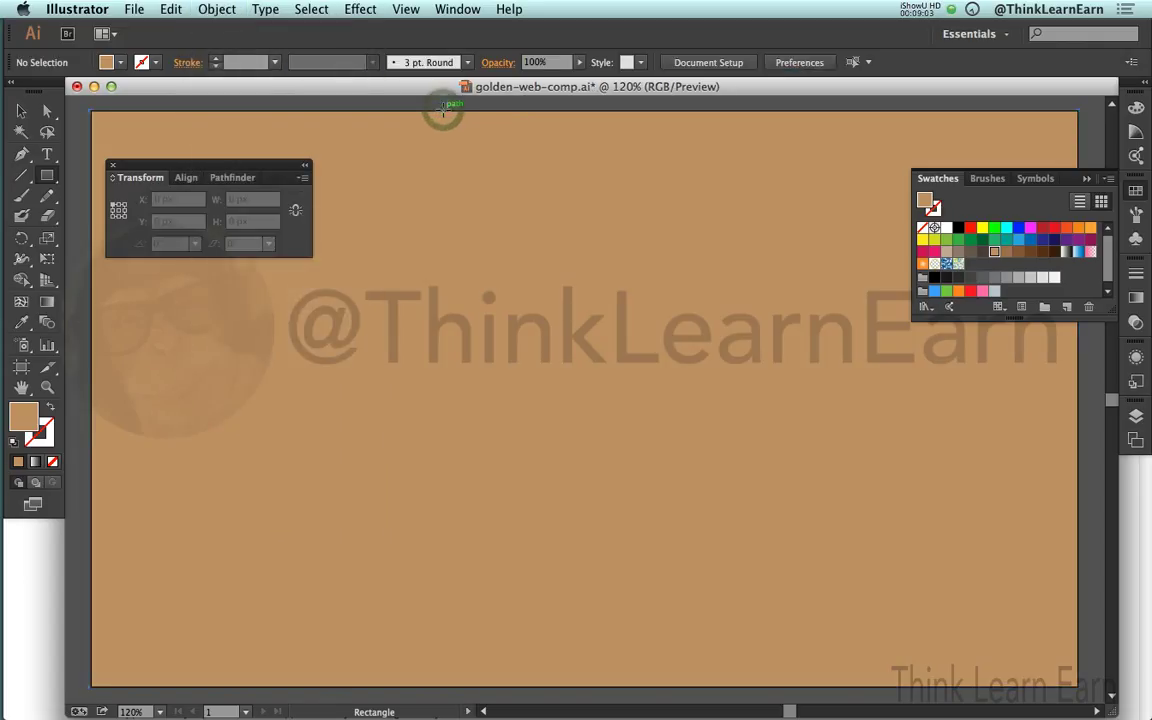
key("super+s")
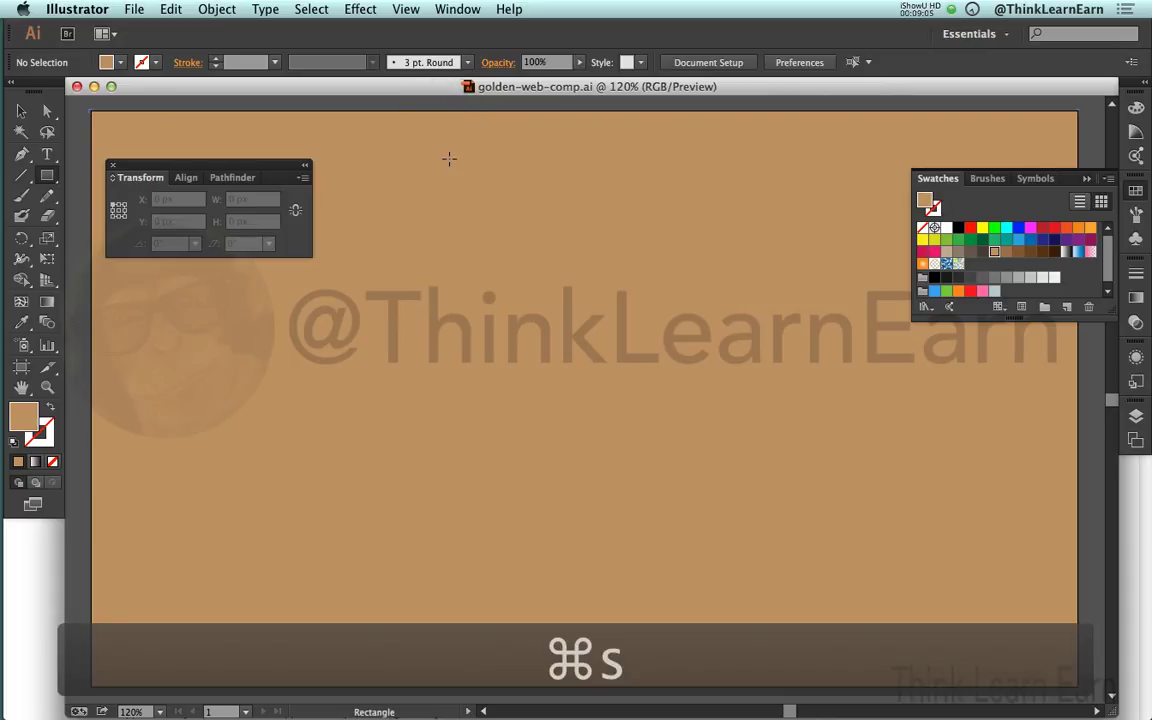
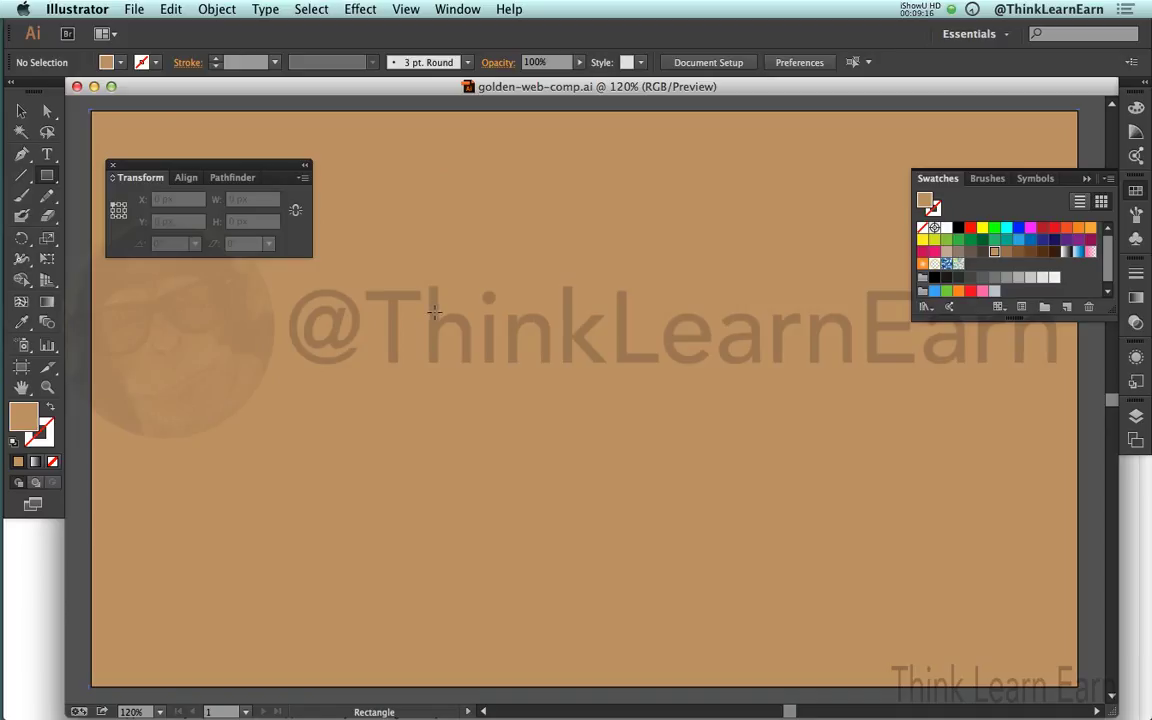
Step: Draw a green square about 255 by 255 px near the artboard's middle and move it slightly right and down
key("m")
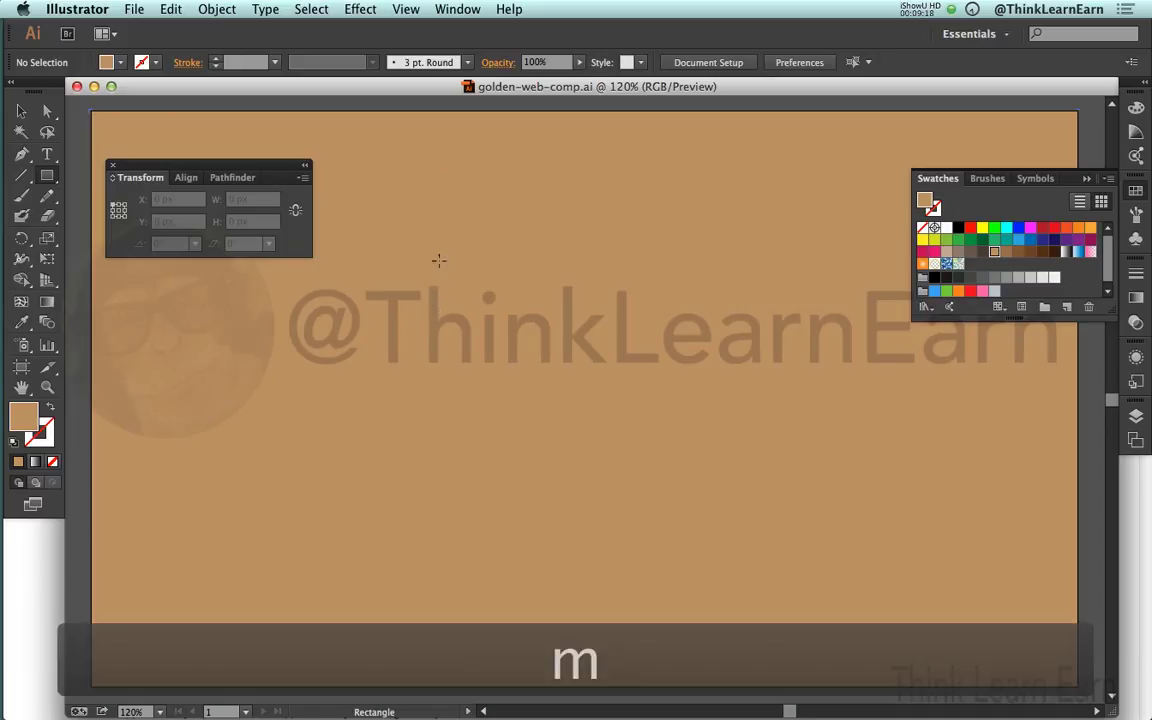
left_click(946, 240)
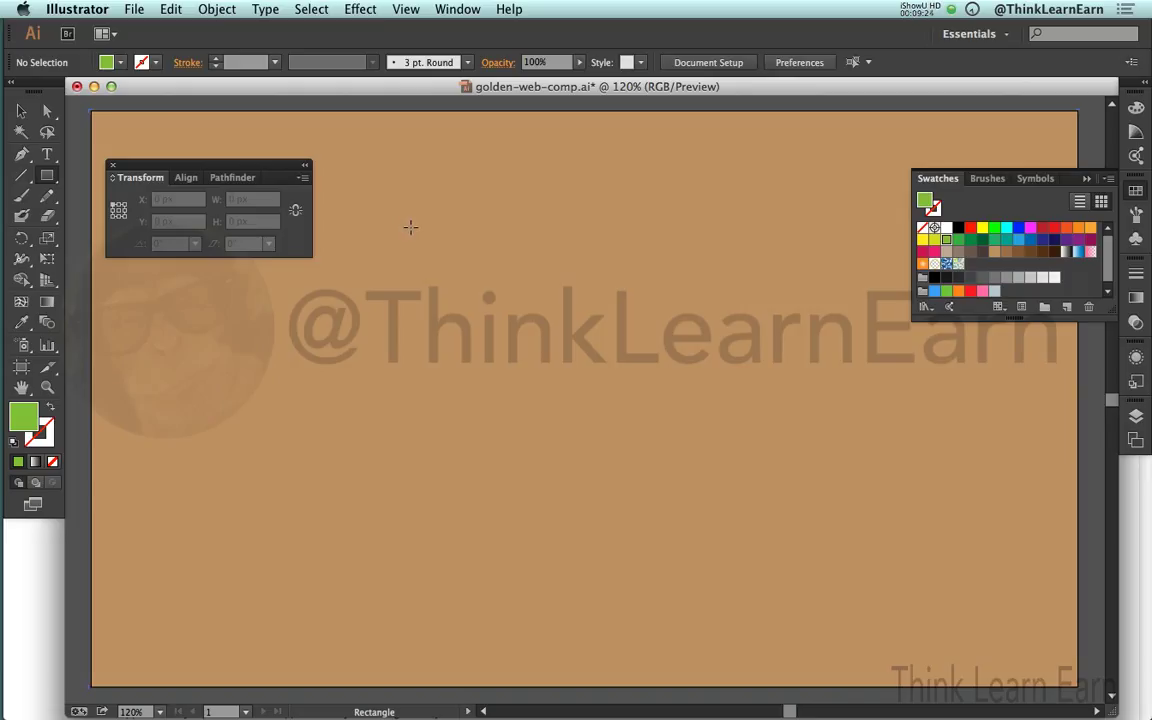
left_click_drag(410, 227, 674, 420)
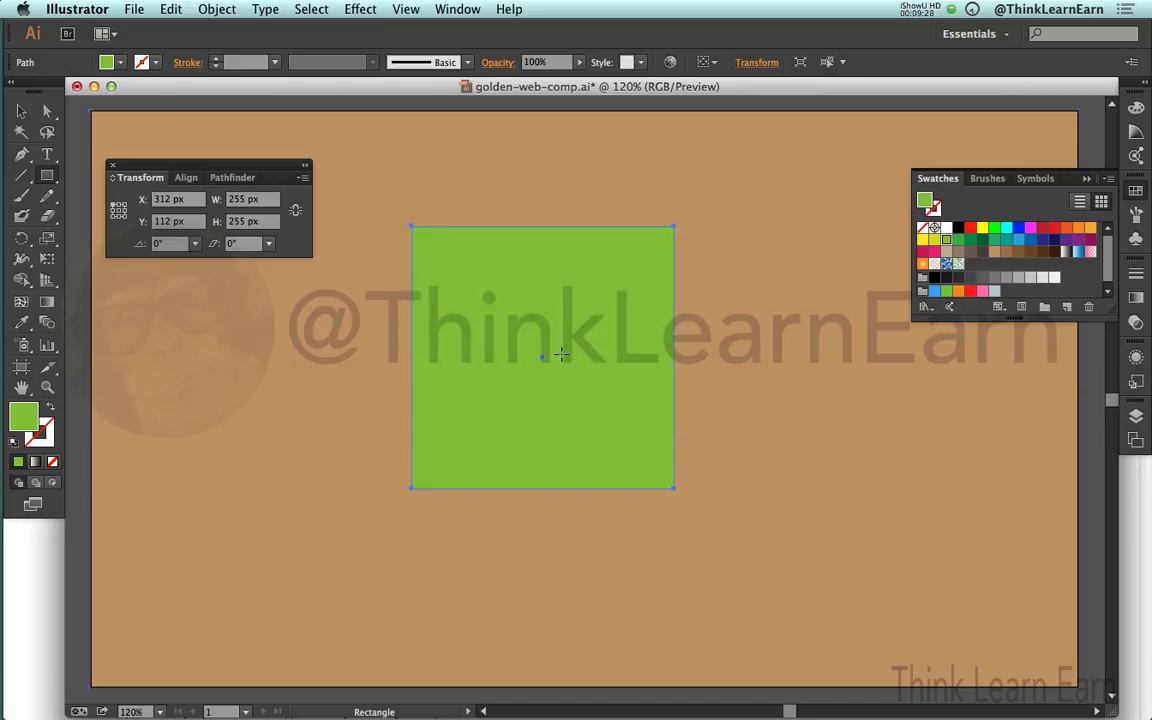
key("a")
left_click_drag(557, 352, 586, 380)
key("m")
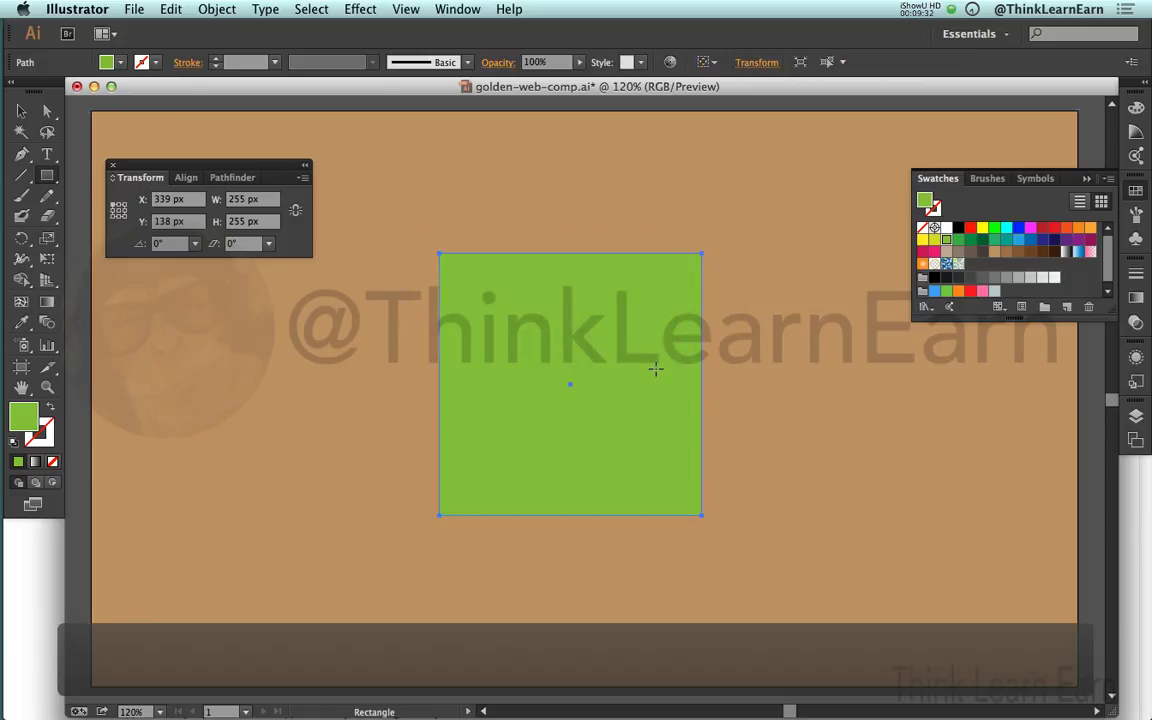
Step: Activate the Ellipse tool and check whether Smart Guides are enabled
key("l")
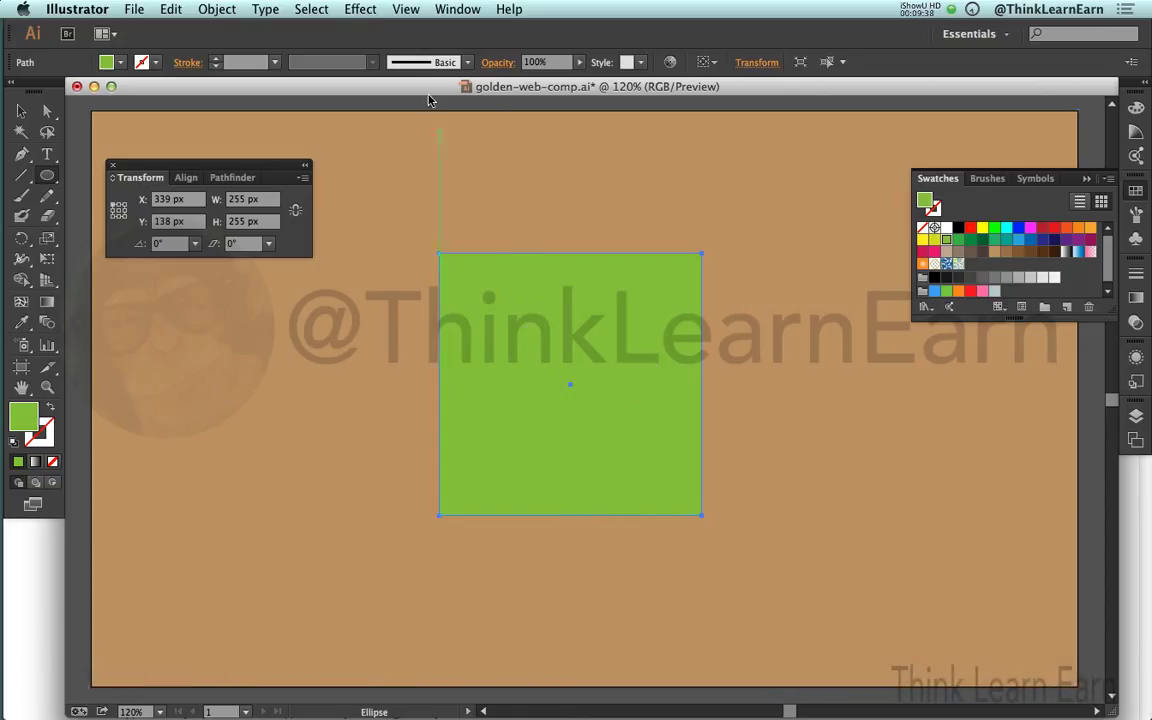
left_click(413, 12)
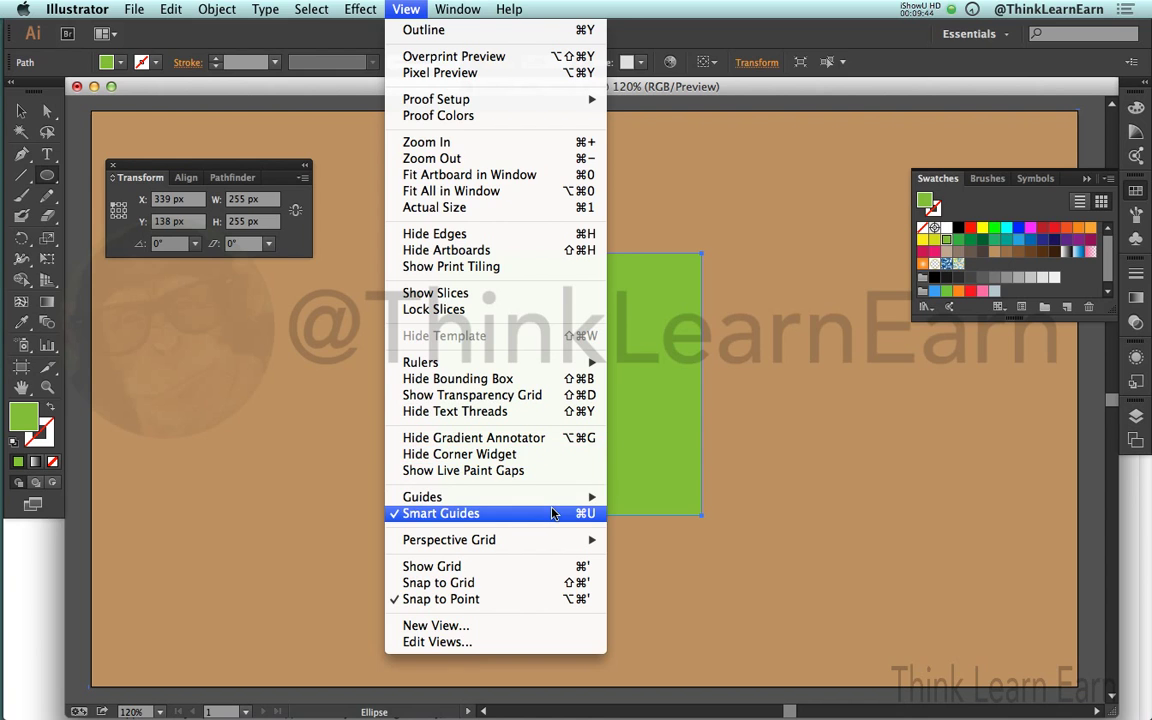
left_click(406, 12)
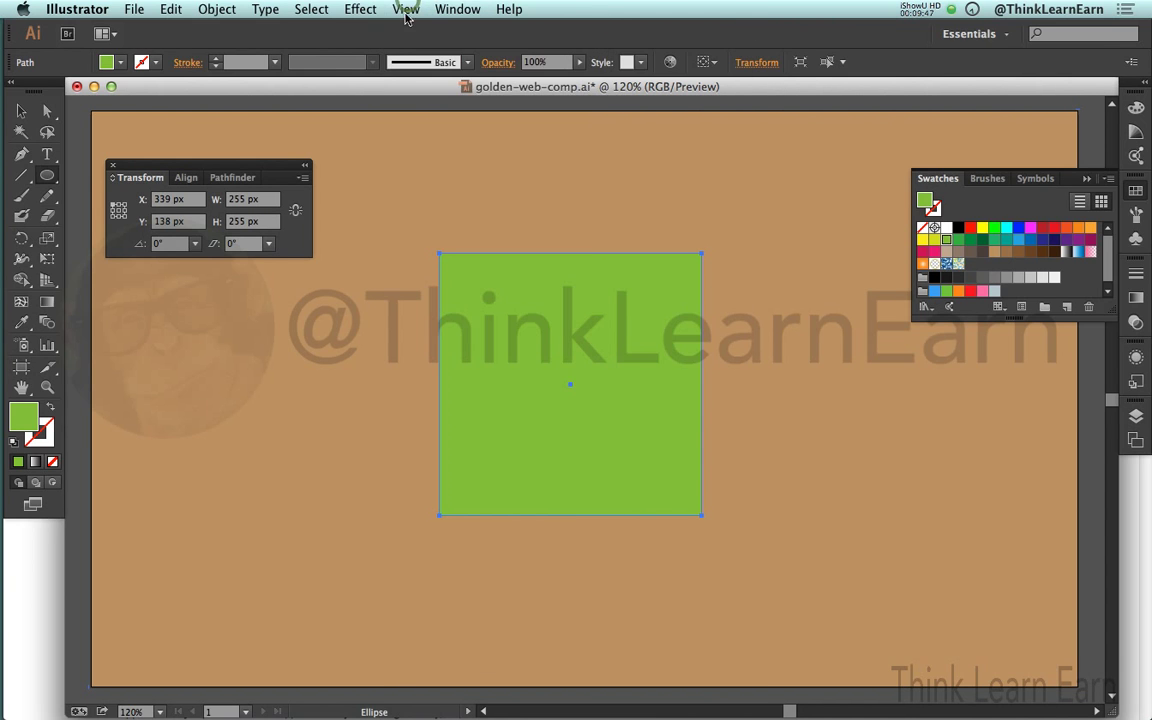
Step: Recolor the green square in the middle of the artboard with the pink swatch
left_click(982, 291)
Step: Try a red circle about 582 px in diameter centered on the midpoint of the pink square's bottom edge, and delete it
mouse_move(570, 516)
left_mouse_down()
mouse_move(627, 552)
mouse_move(714, 690)
mouse_move(713, 596)
mouse_move(708, 619)
mouse_move(700, 581)
mouse_move(700, 612)
mouse_move(690, 595)
left_mouse_up()
left_click_drag(671, 489, 668, 645)
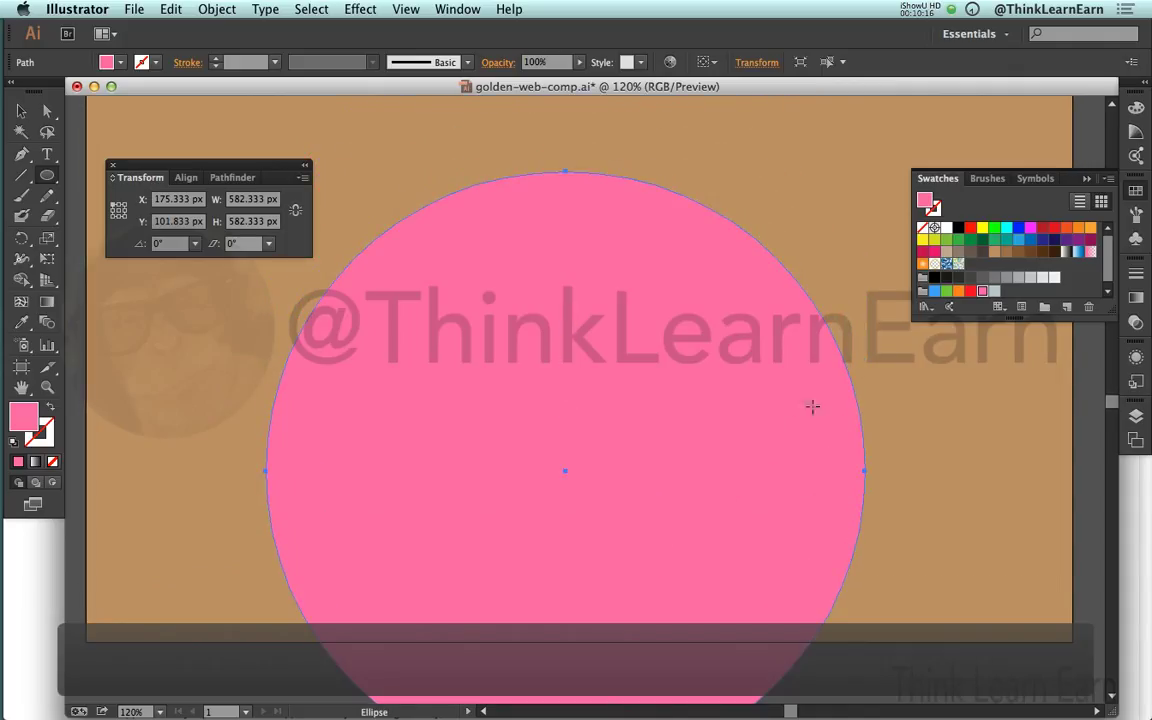
left_click(970, 228)
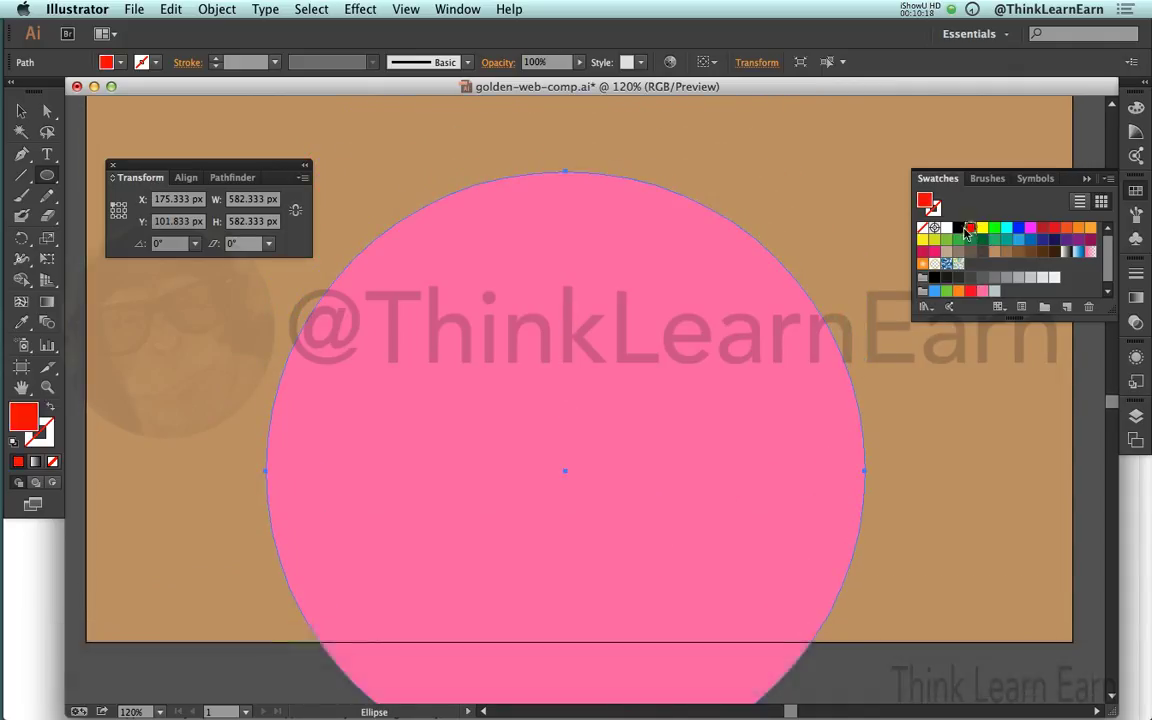
key("a")
mouse_move(688, 277)
left_mouse_down()
mouse_move(694, 342)
mouse_move(696, 293)
left_mouse_up()
key("l")
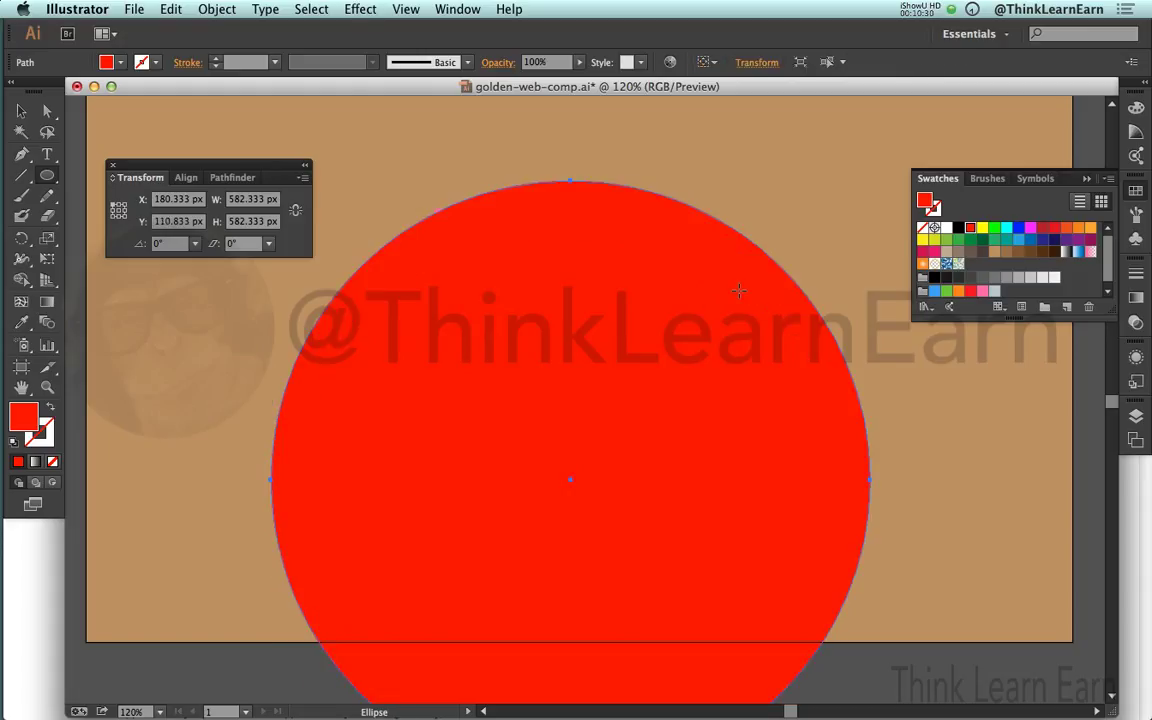
key("Delete")
Step: Scale the pink square uniformly to 80% of its size
key("a")
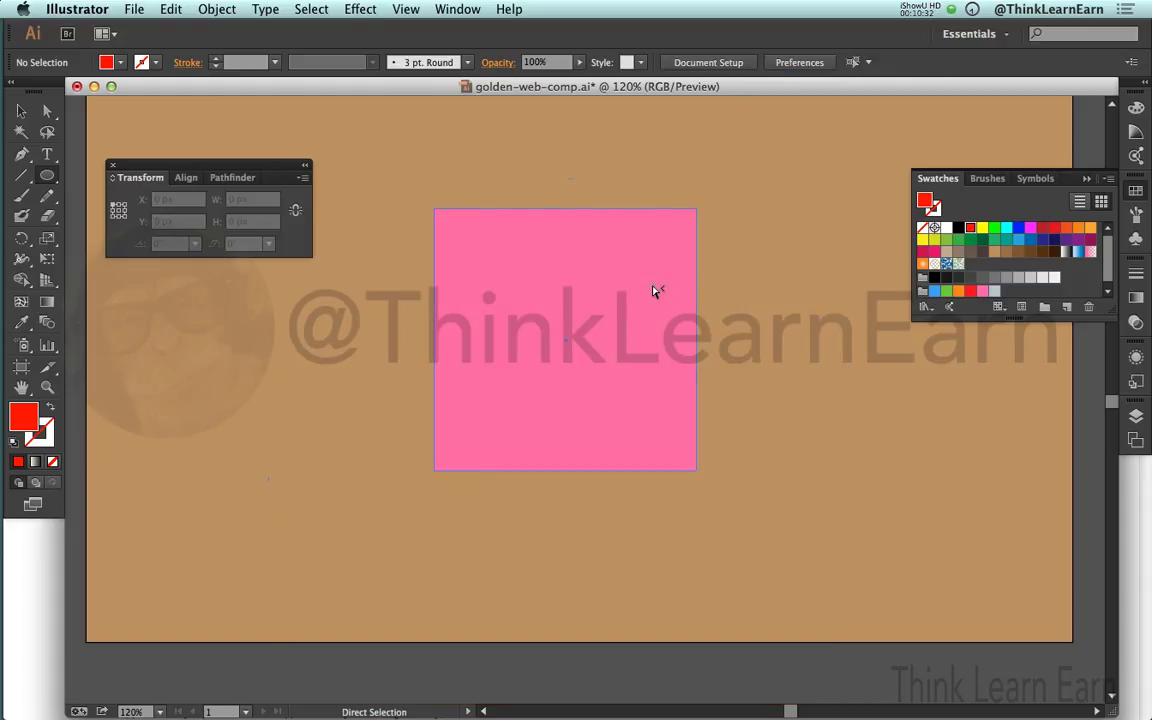
left_click(652, 289)
key("l")
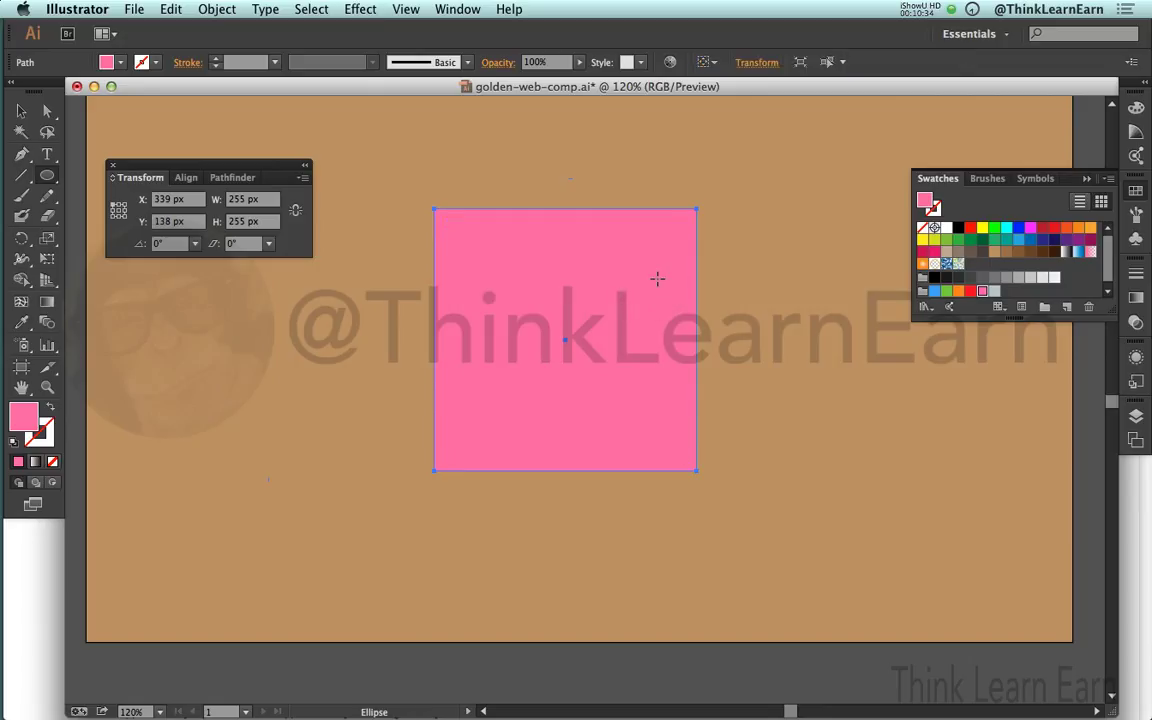
key("s")
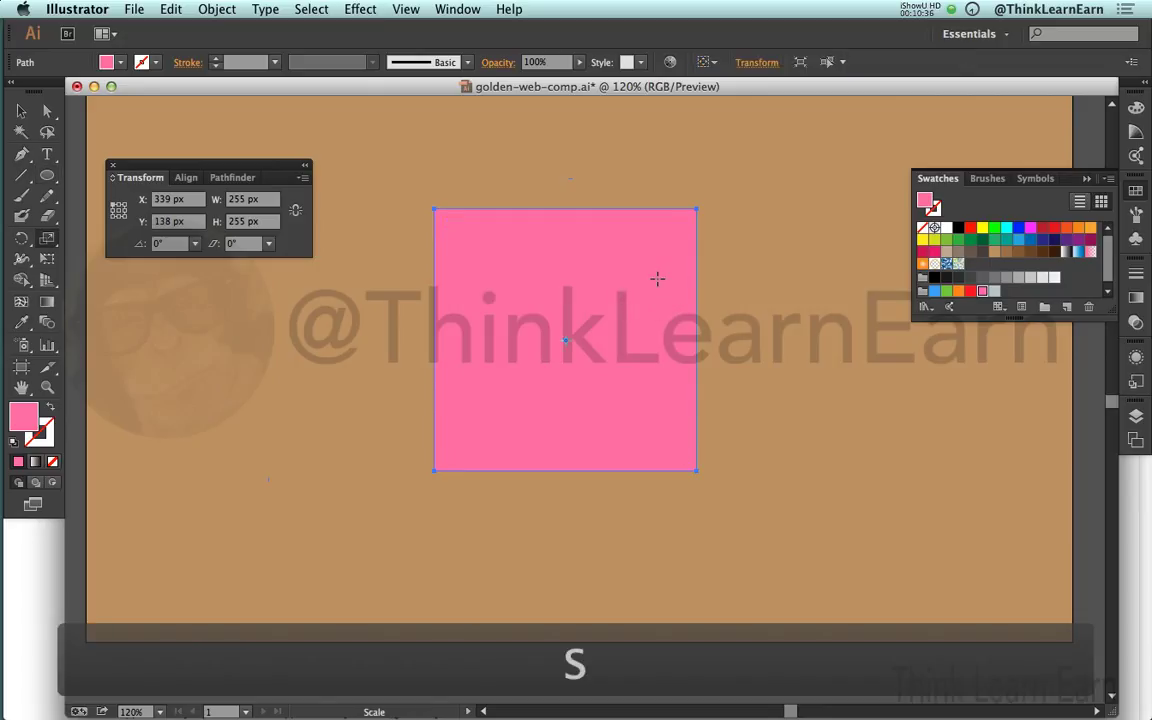
left_click(657, 278, "alt")
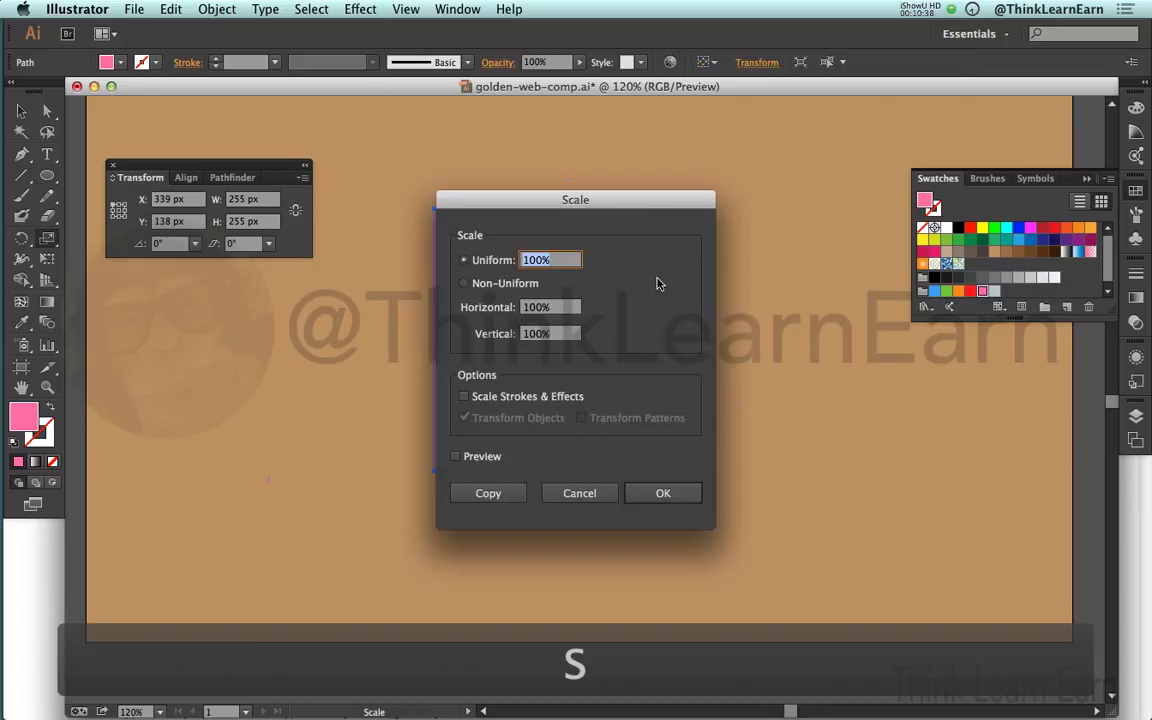
type("80")
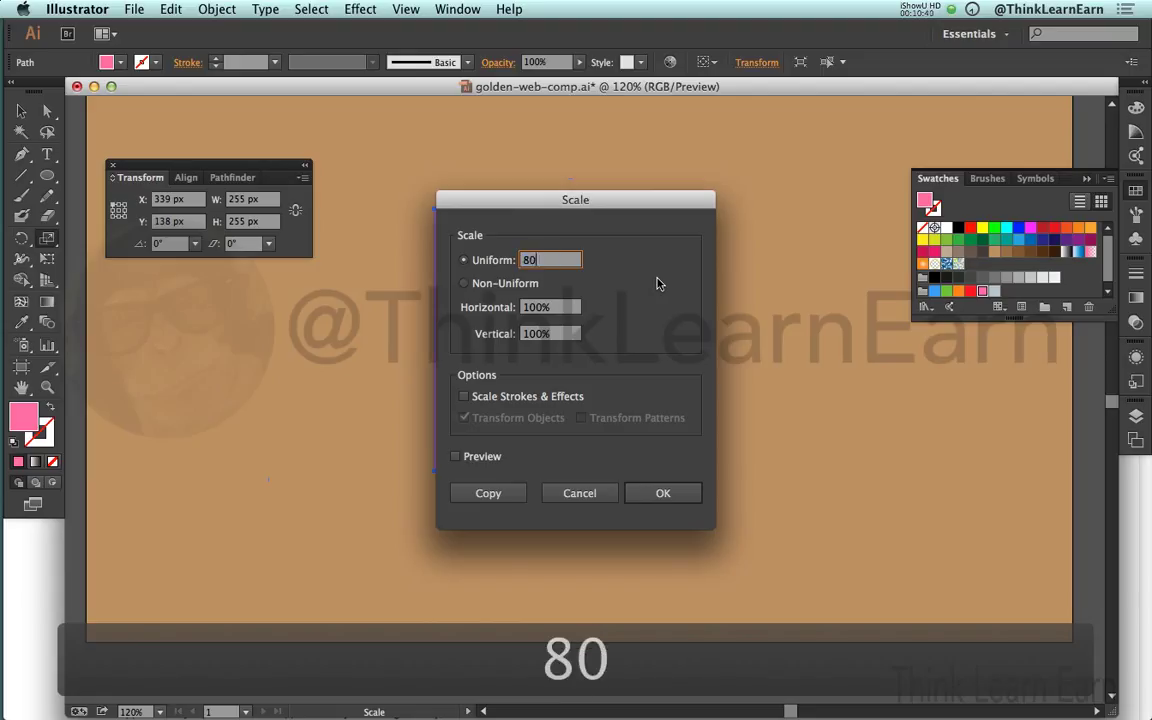
key("Return")
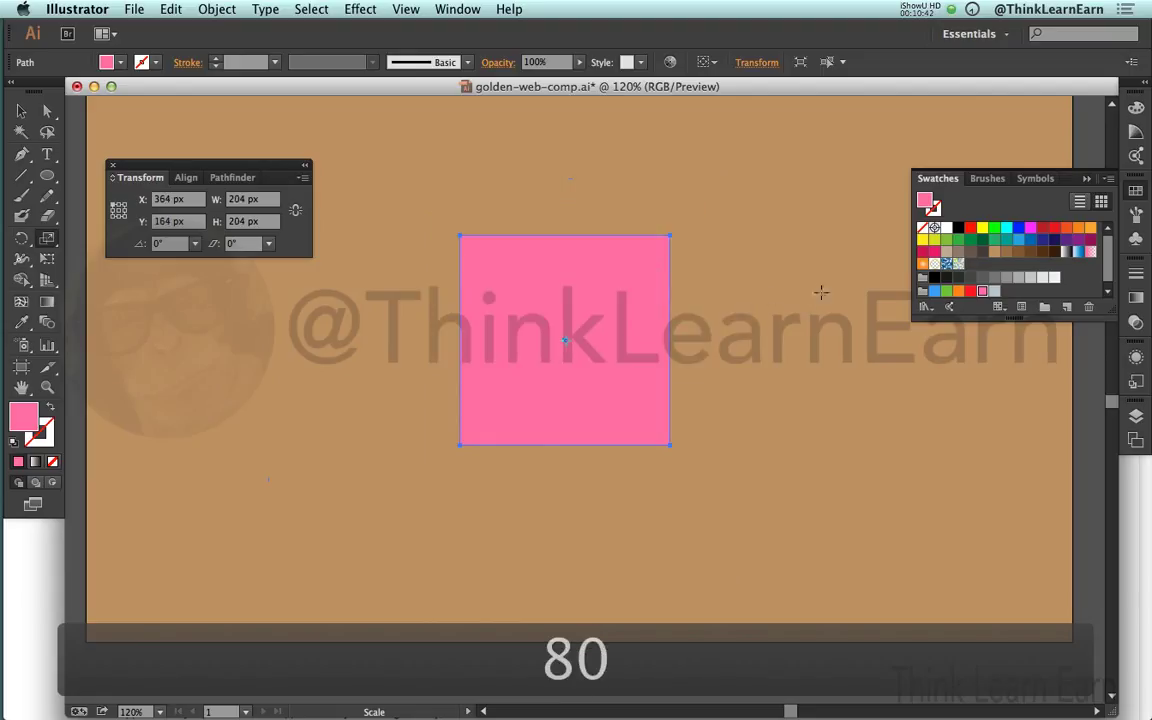
Step: Draw a circle about 457 px in diameter centered on the midpoint of the pink square's bottom edge and fill it green
key("l")
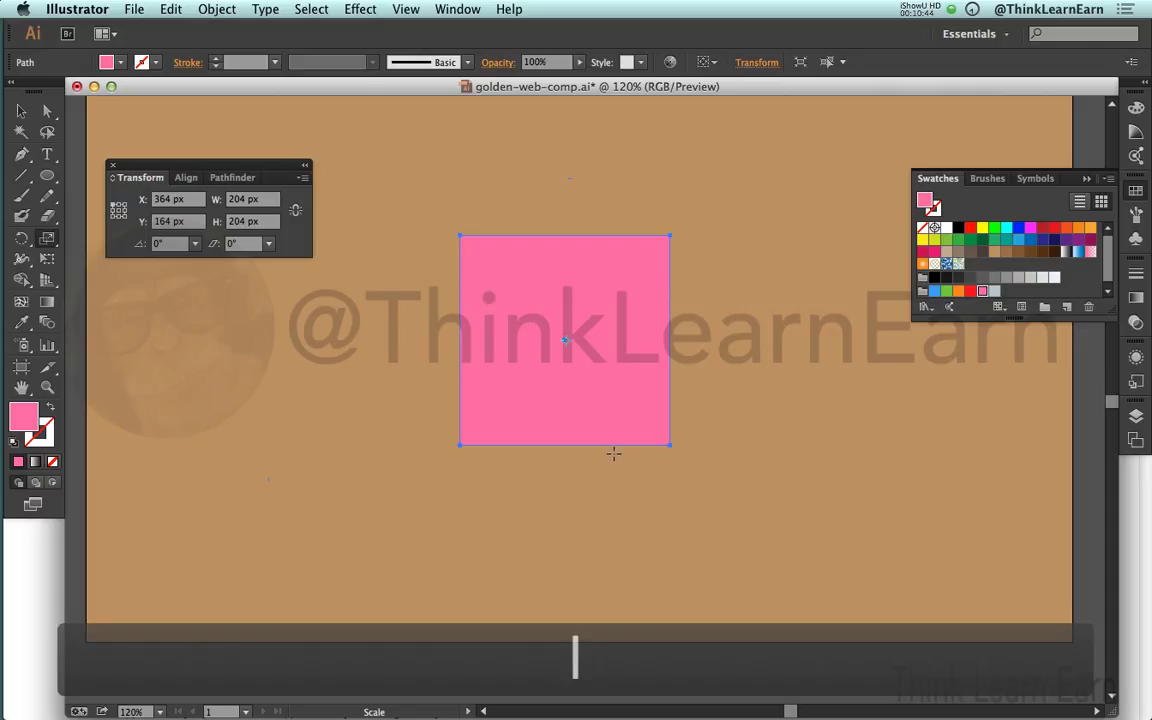
left_click(563, 443)
left_click_drag(563, 444, 665, 681)
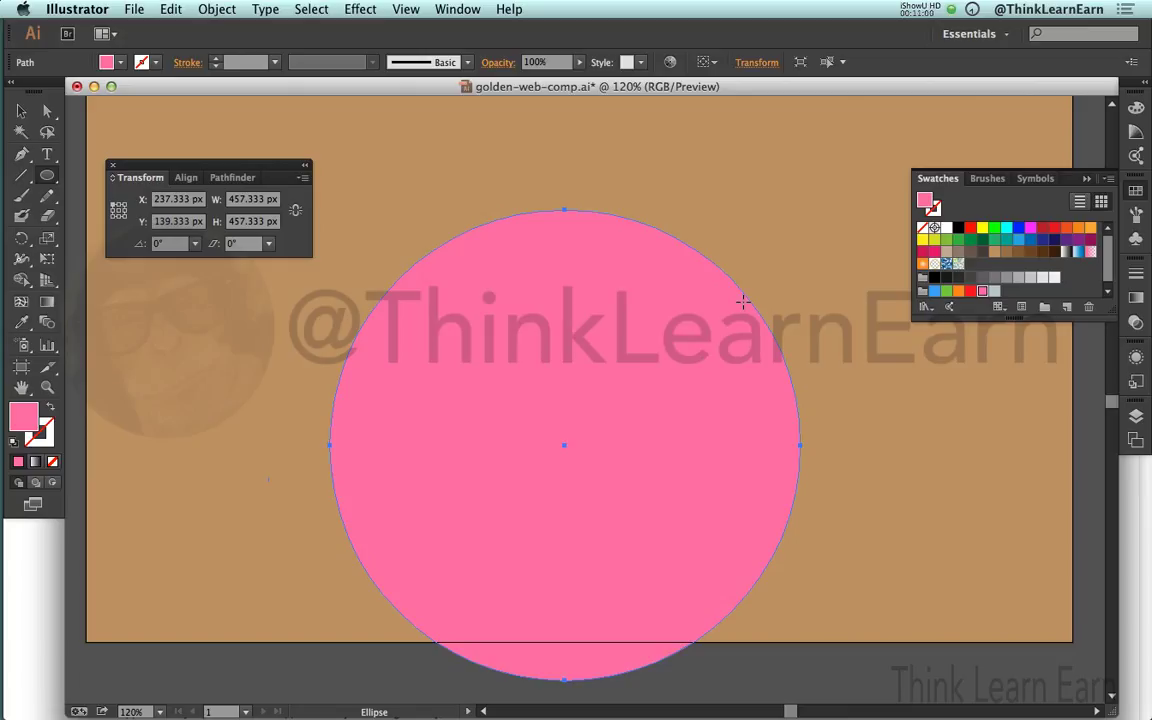
left_click(959, 242)
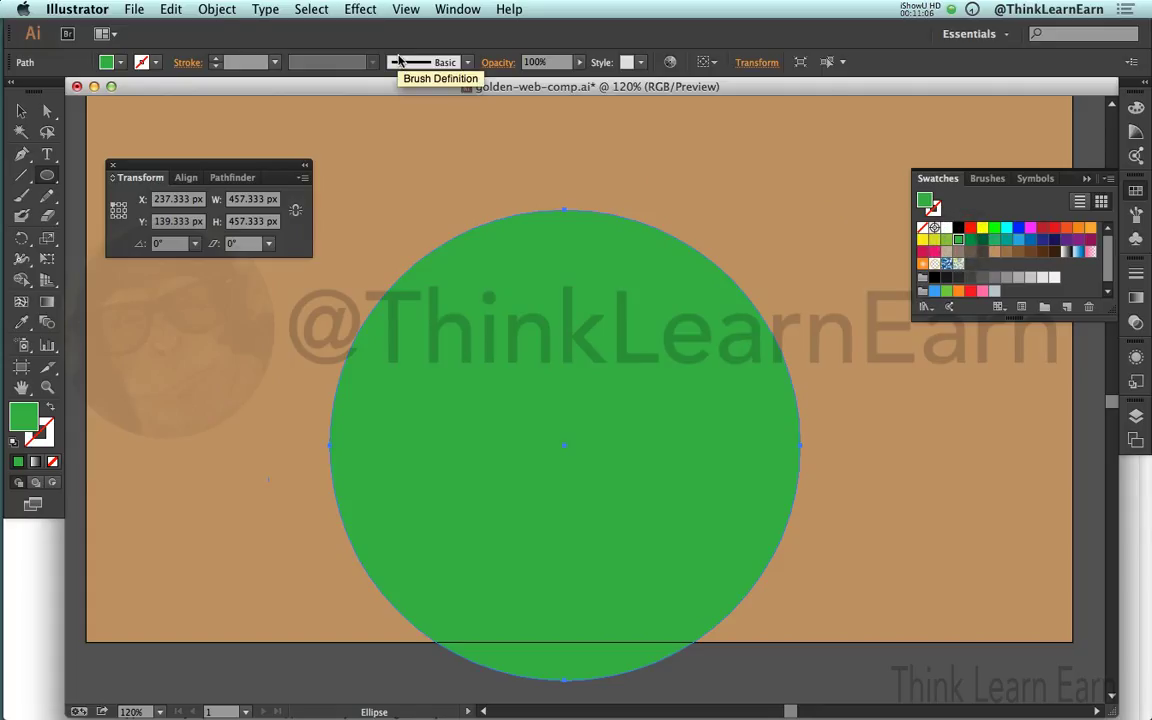
Step: Send the green circle backward behind the pink square, save the document, and deselect everything
left_click(205, 10)
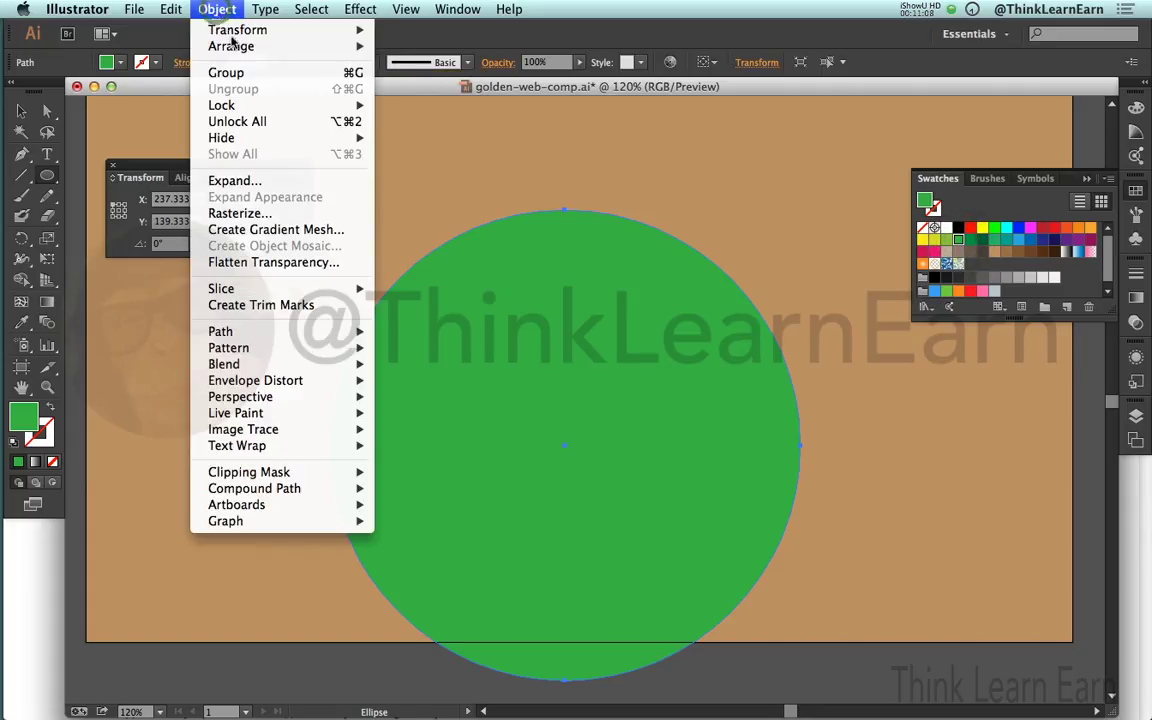
mouse_move(232, 46)
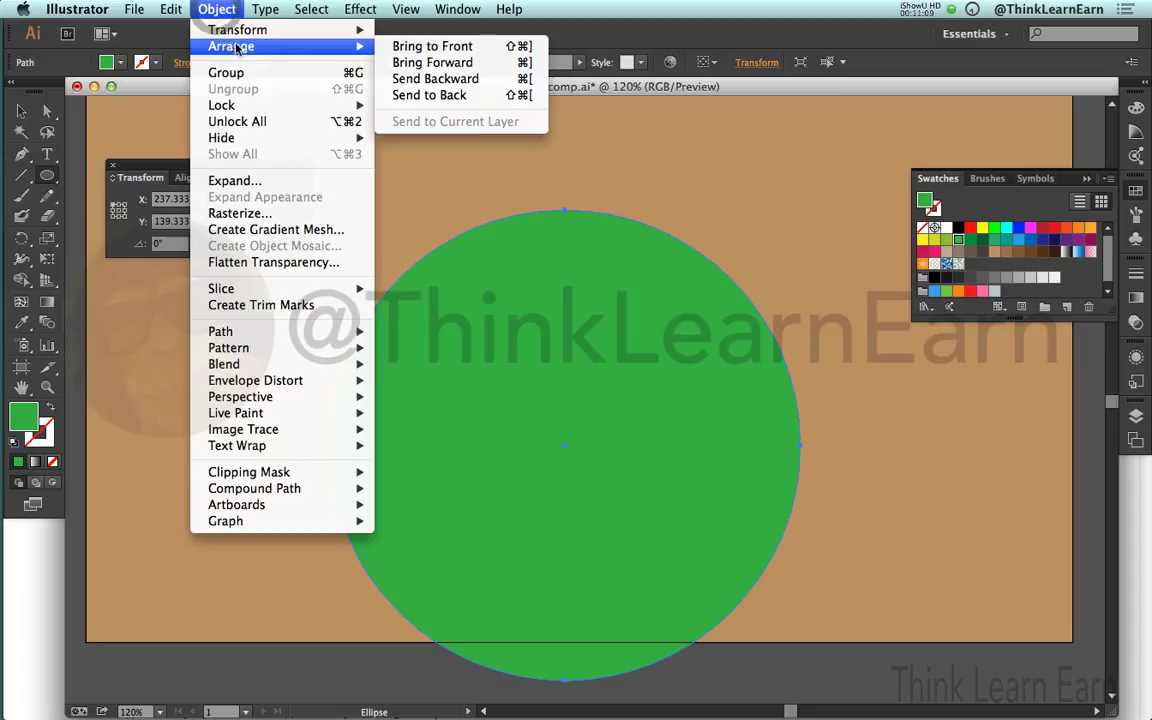
left_click(425, 80)
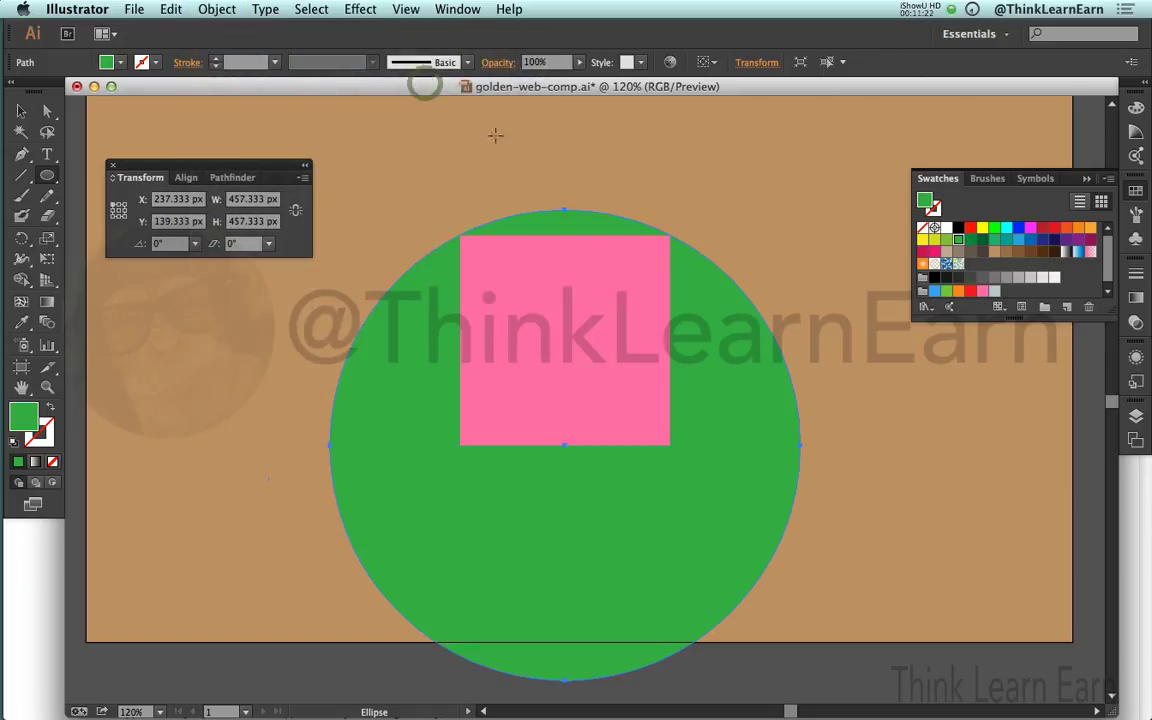
key("super+s")
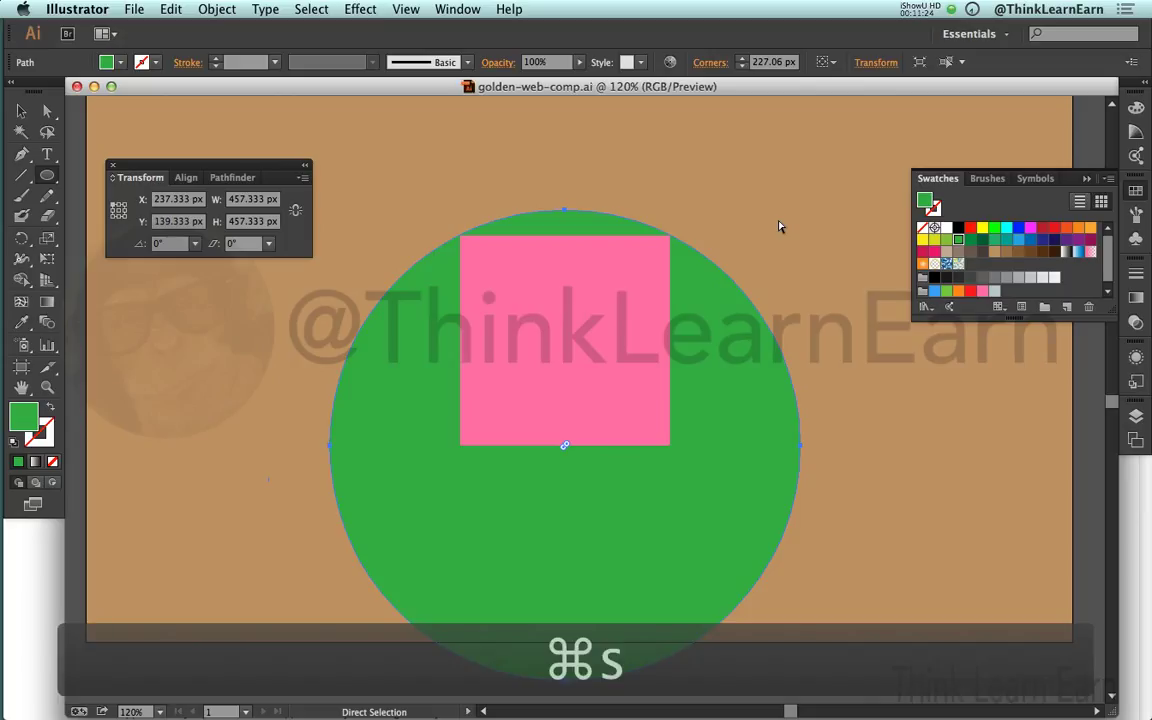
left_click(779, 225, "super")
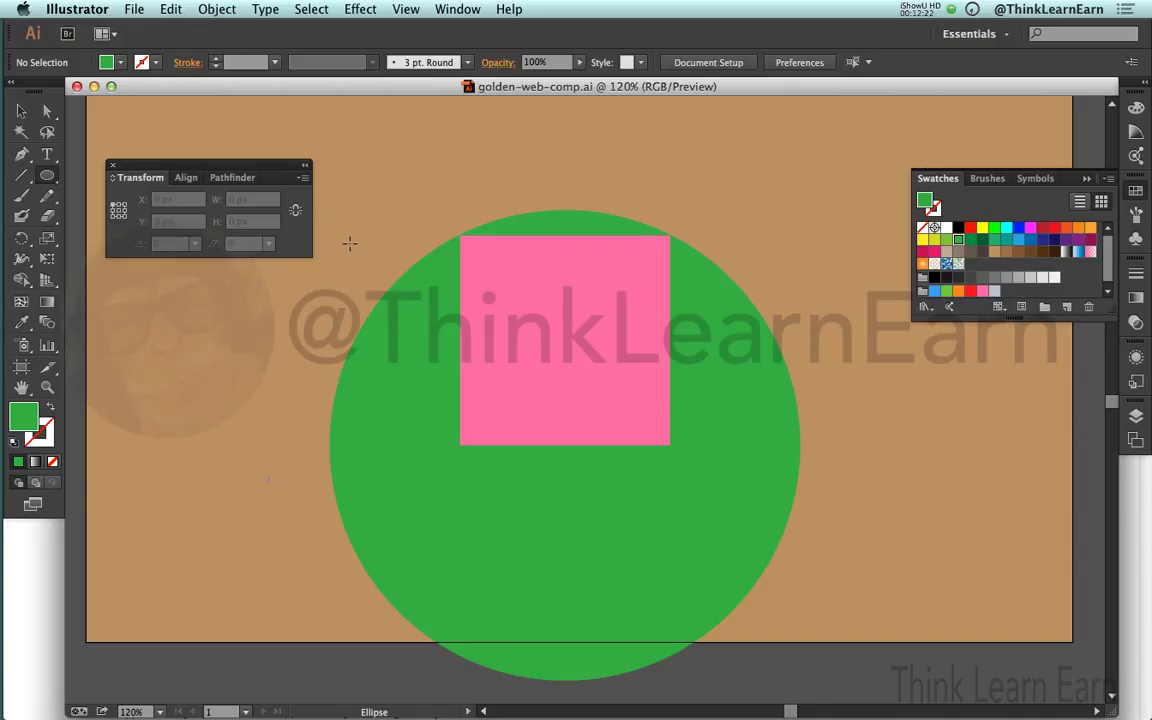
Step: Show the rulers and place vertical guides at both side edges of the pink square and at the circle's right edge
key("a")
key("super+r")
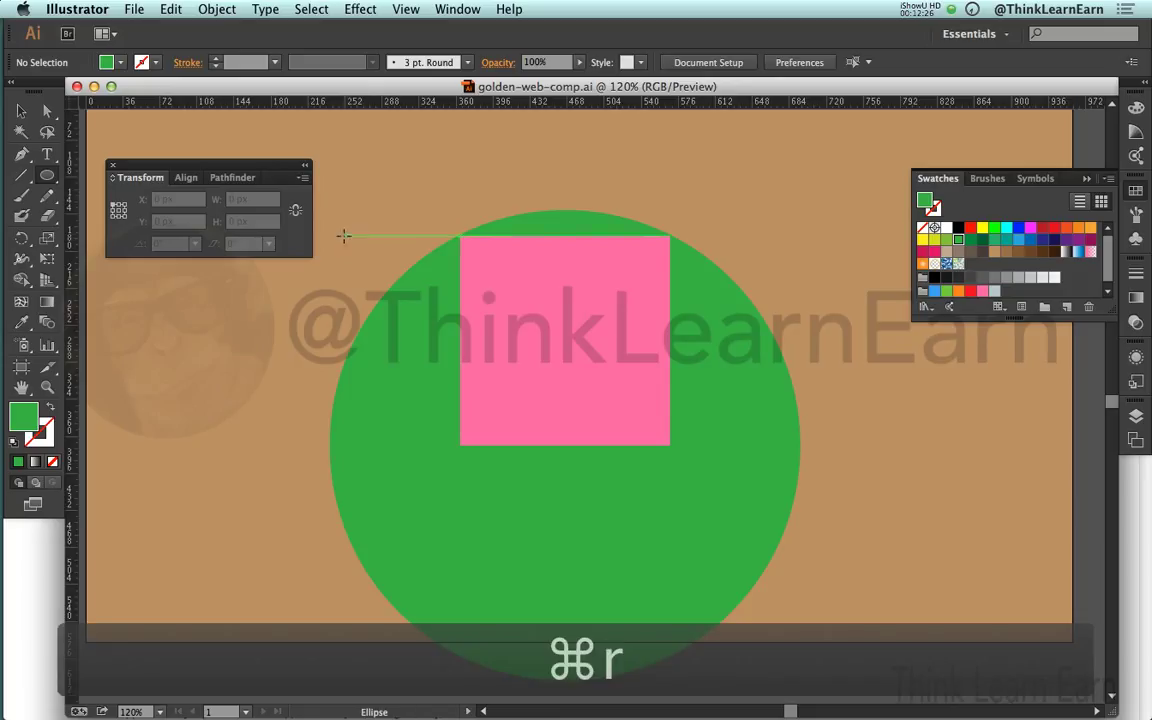
left_click_drag(74, 290, 669, 330)
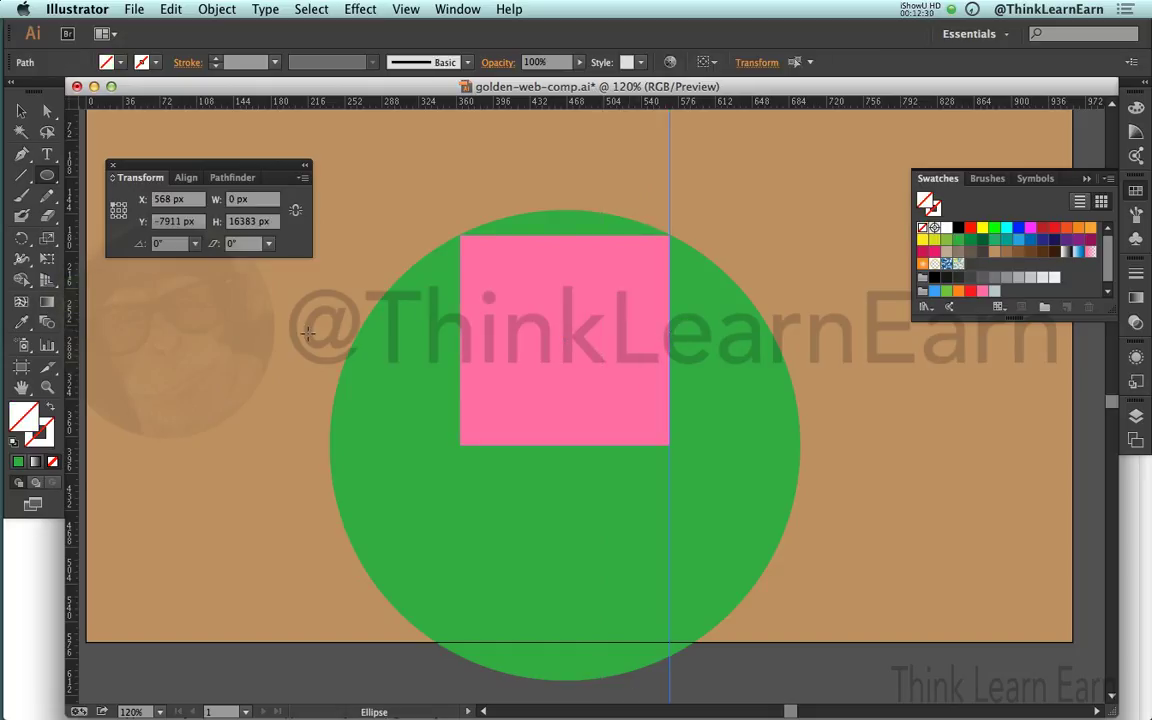
left_click_drag(70, 298, 798, 381)
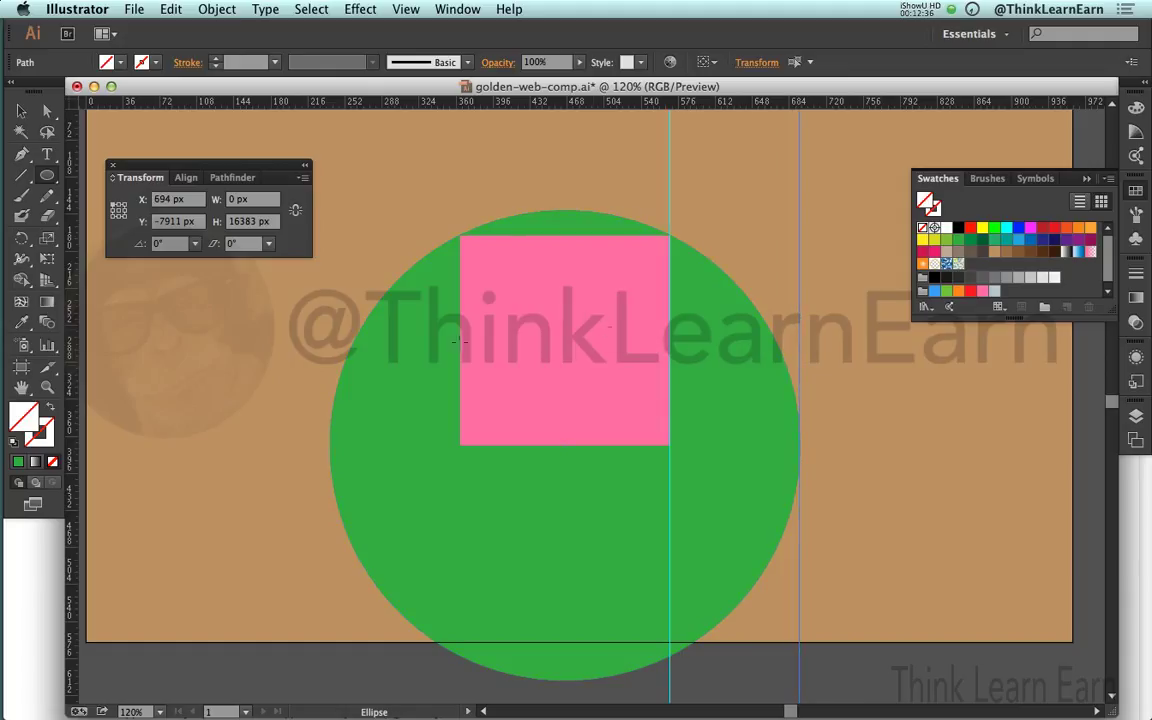
key("a")
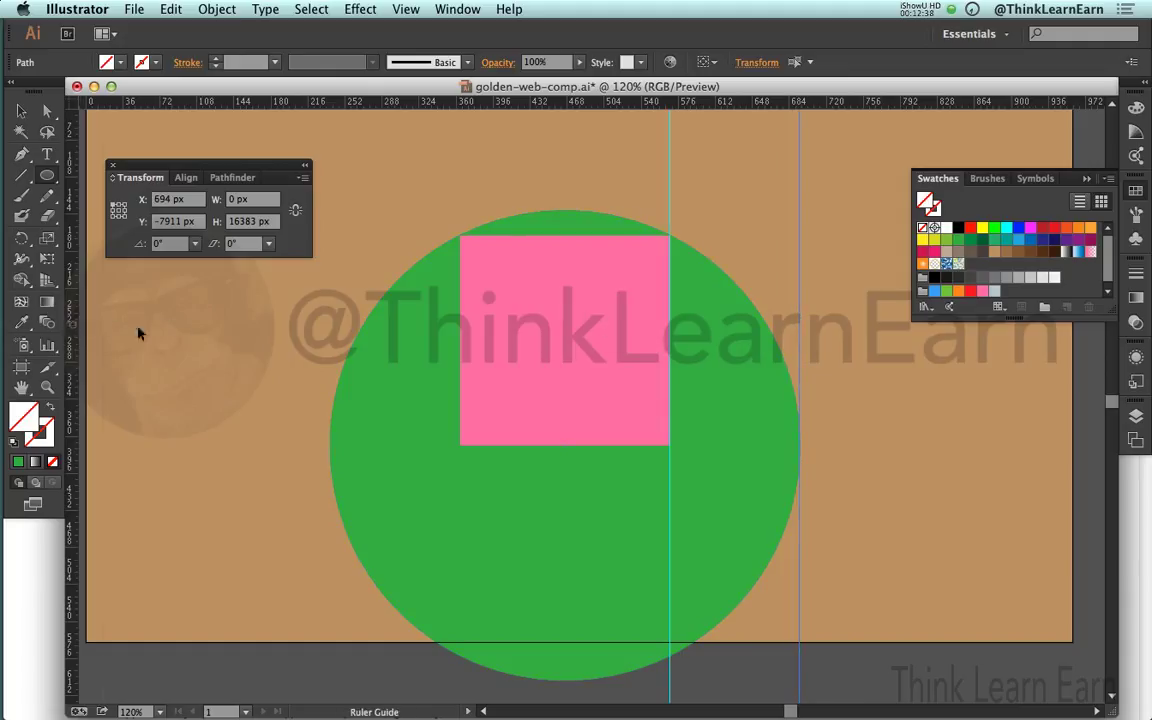
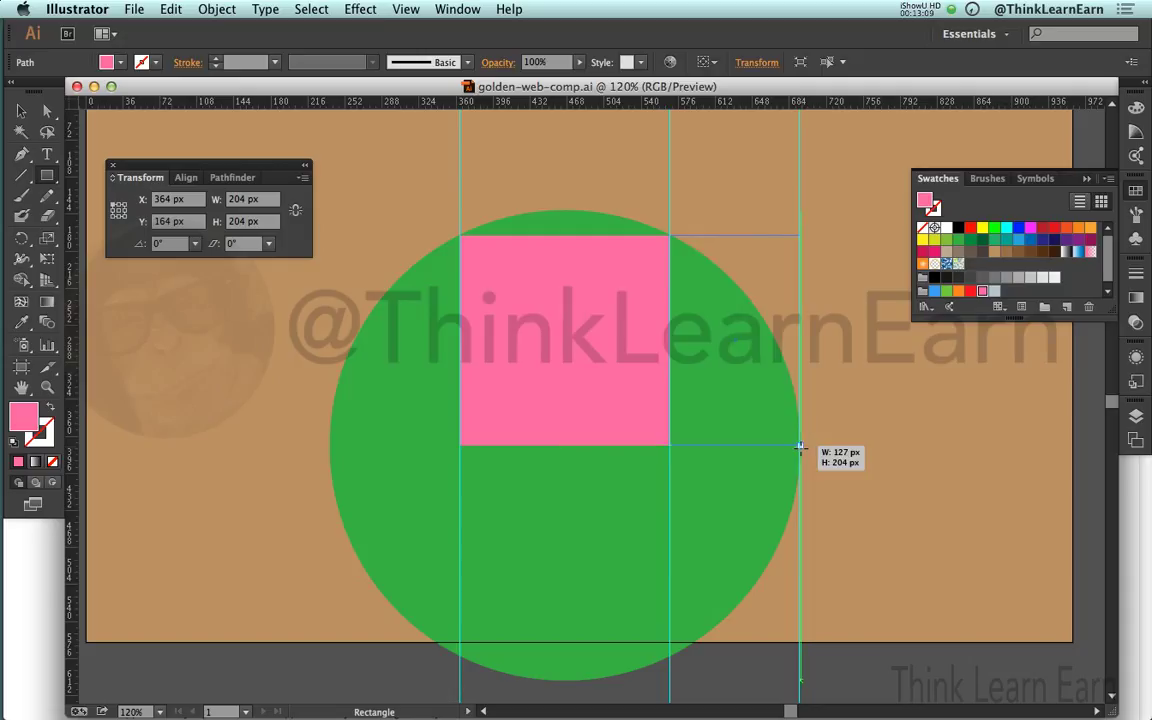
Step: Draw a rectangle 127 by 204 px from the pink square's right edge to the outer guide and fill it red
left_click(970, 291)
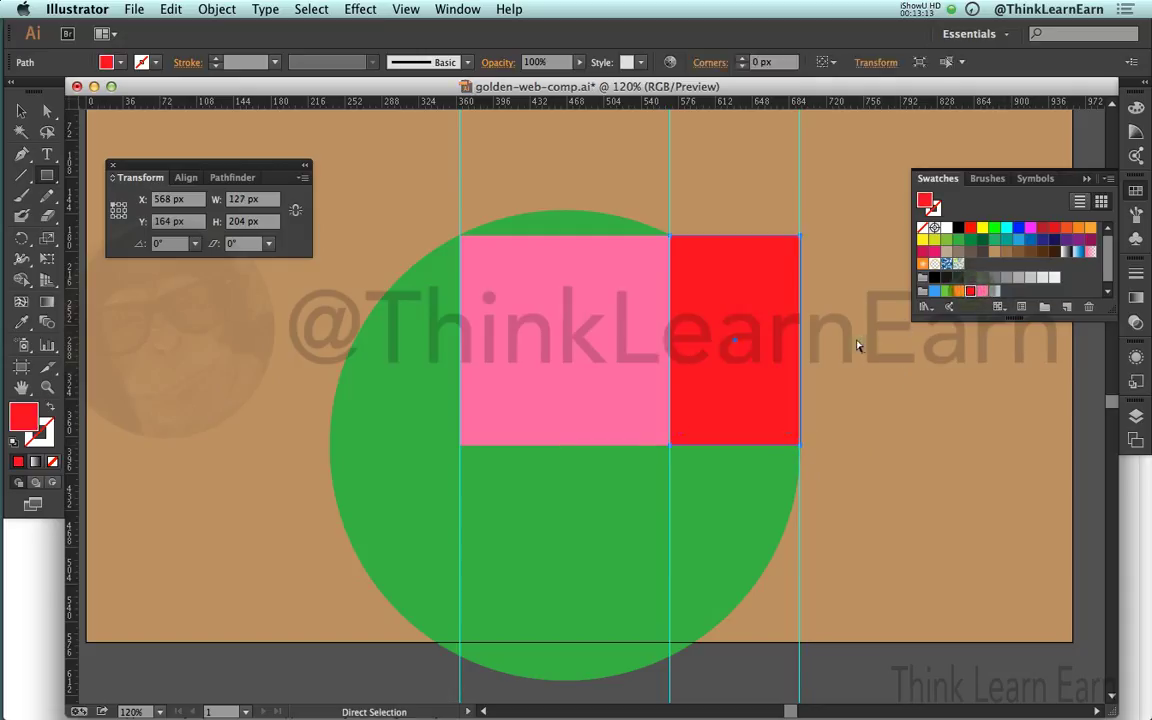
left_click(845, 340, "super")
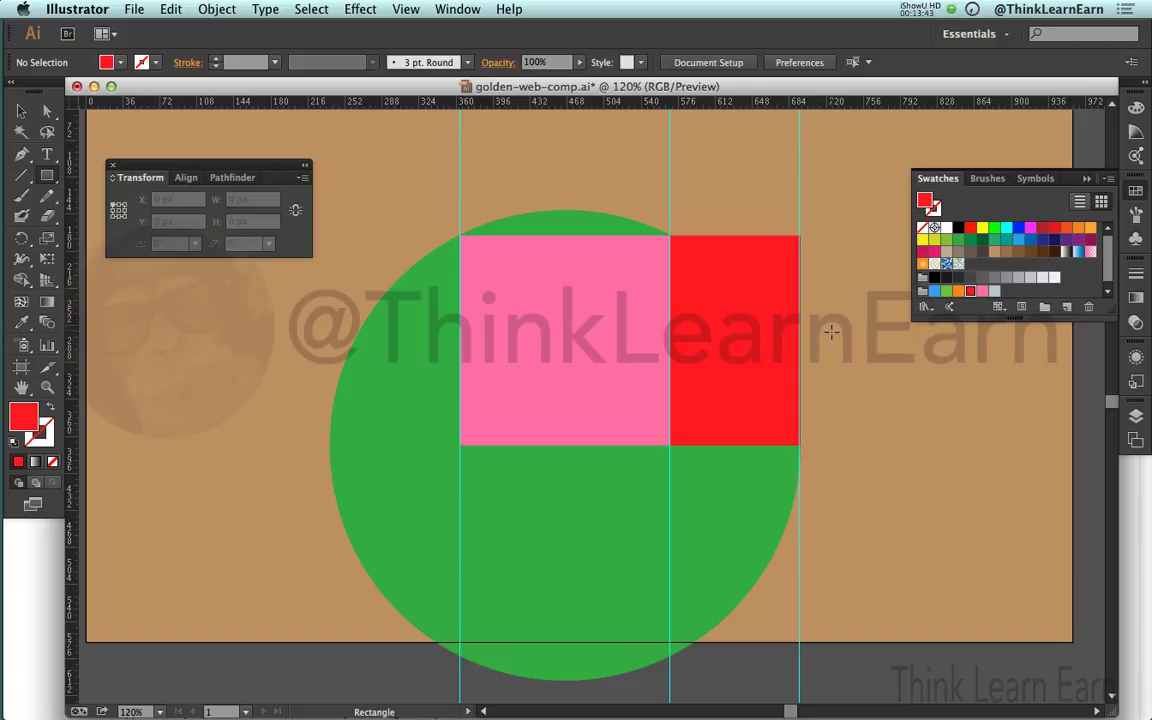
Step: Duplicate the pink square straight down, placing the copy just below the original at Y 370 px
key("a")
left_click_drag(590, 350, 588, 562)
key("shift")
key("alt")
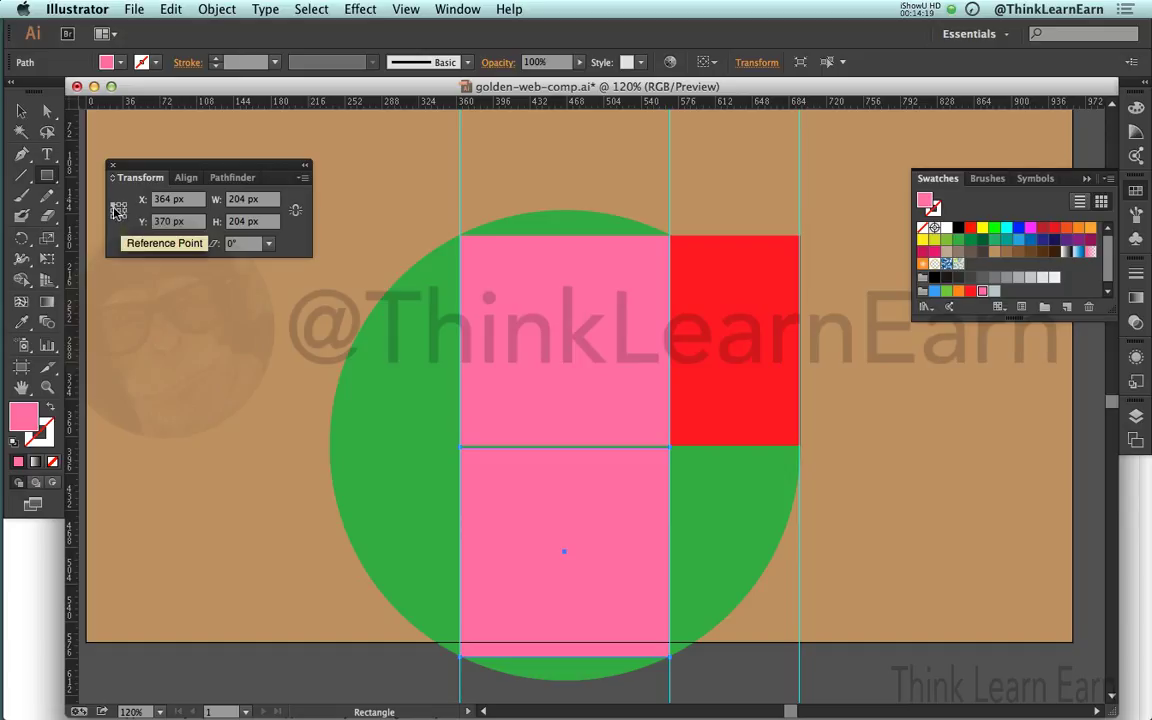
Step: Try widening the lower pink square by multiplying its width by 1.618, and undo the change
left_click(268, 199)
type("*")
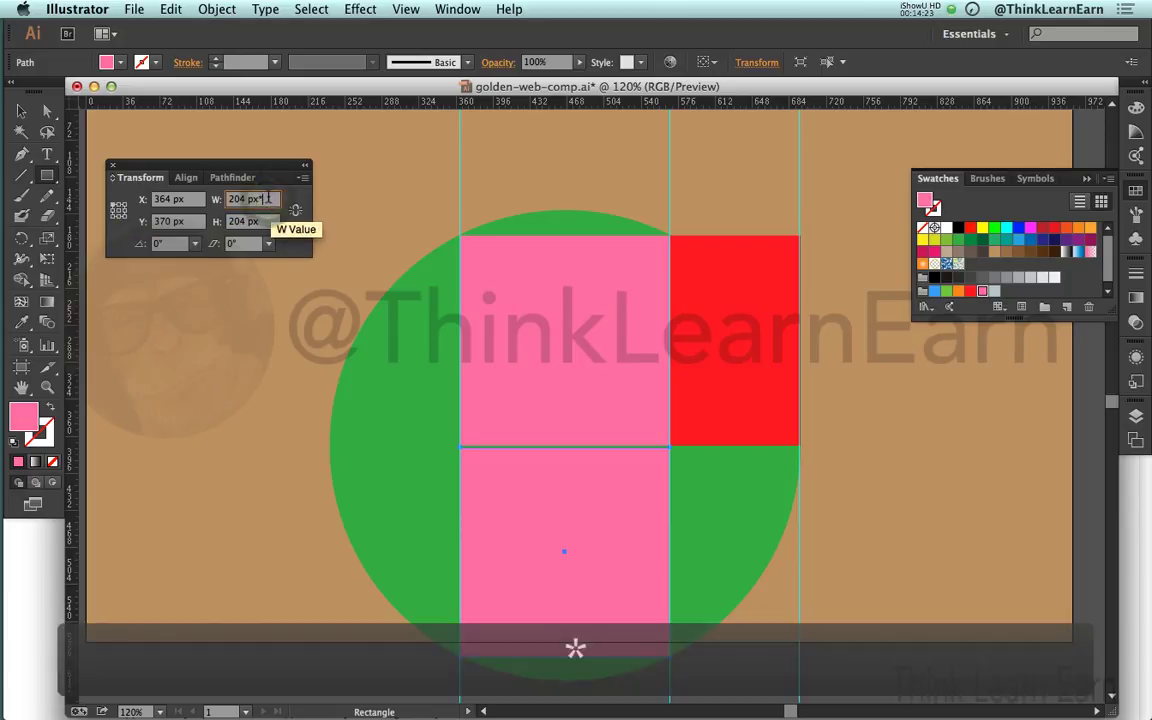
type("1.618")
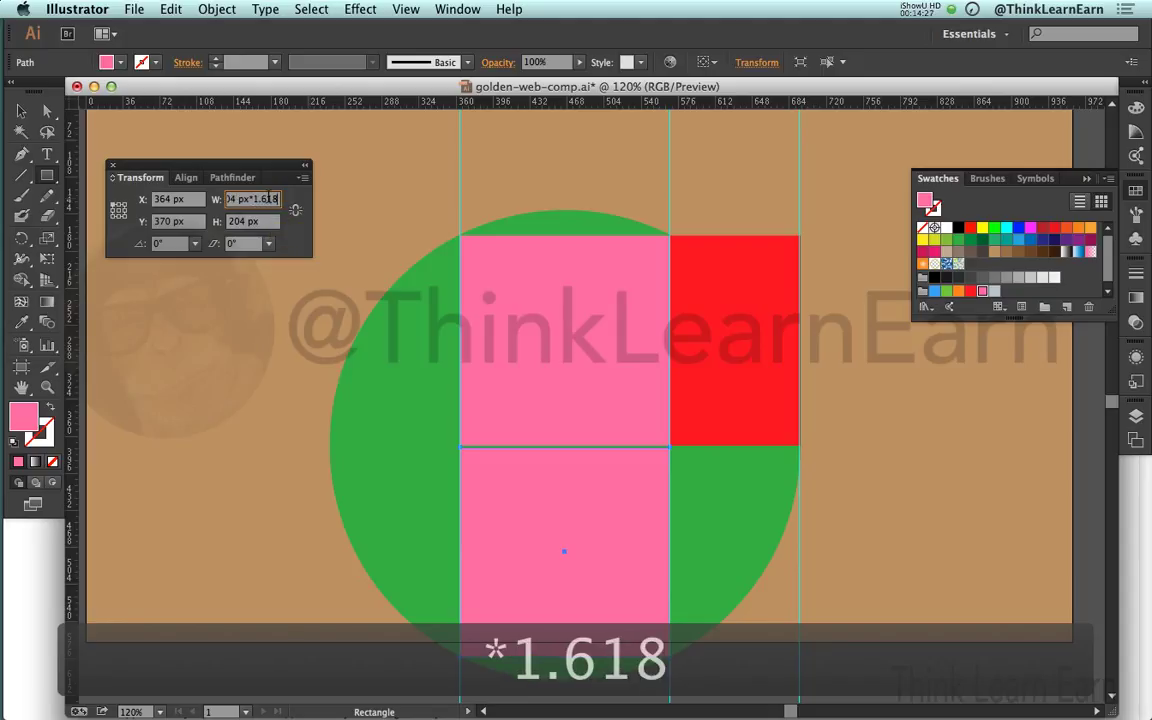
key("Return")
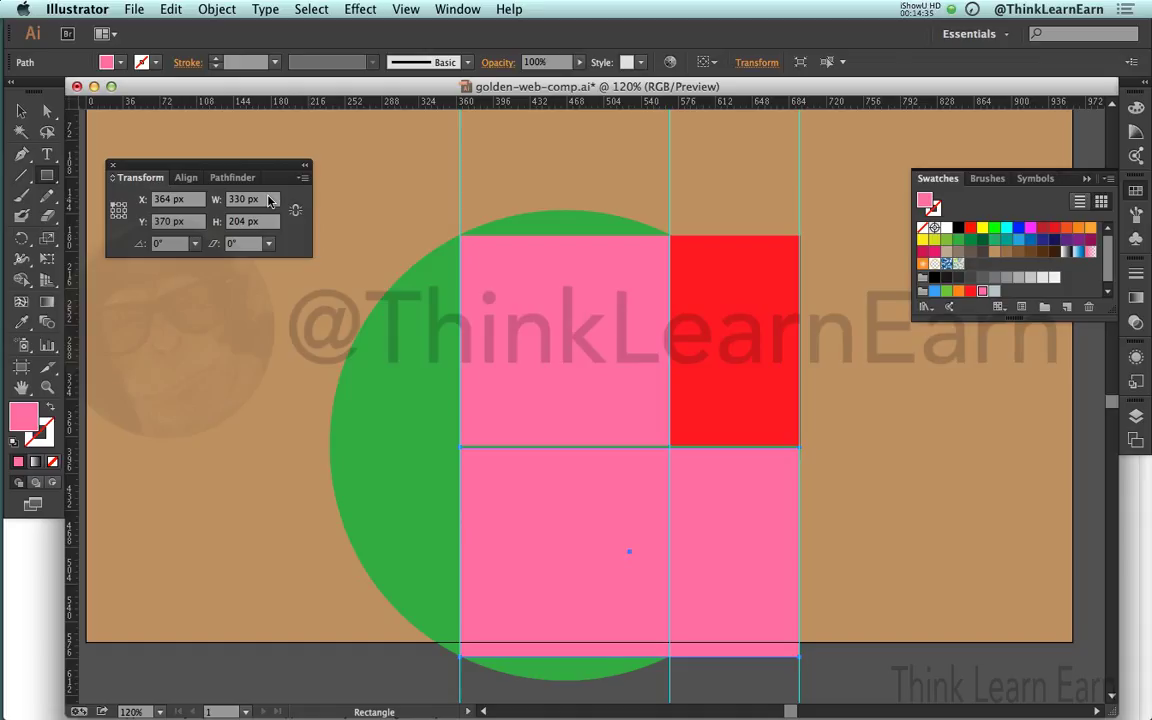
key("super+z")
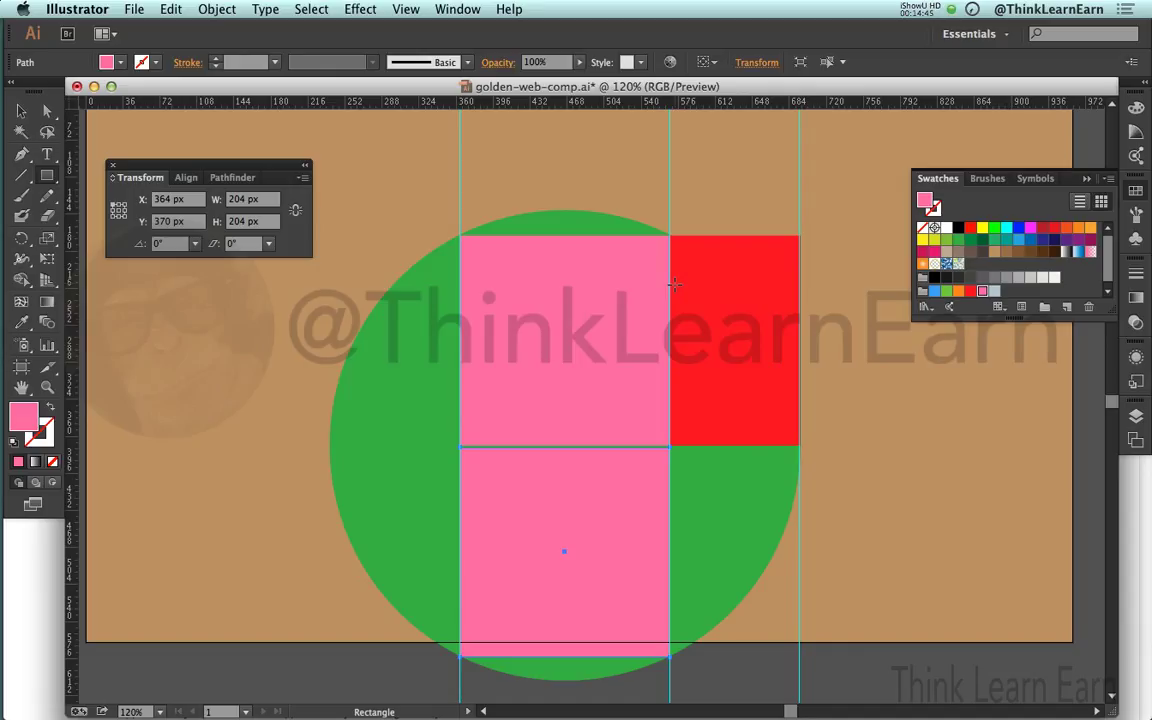
Step: Select the lower pink square and fill it with the orange swatch
key("a")
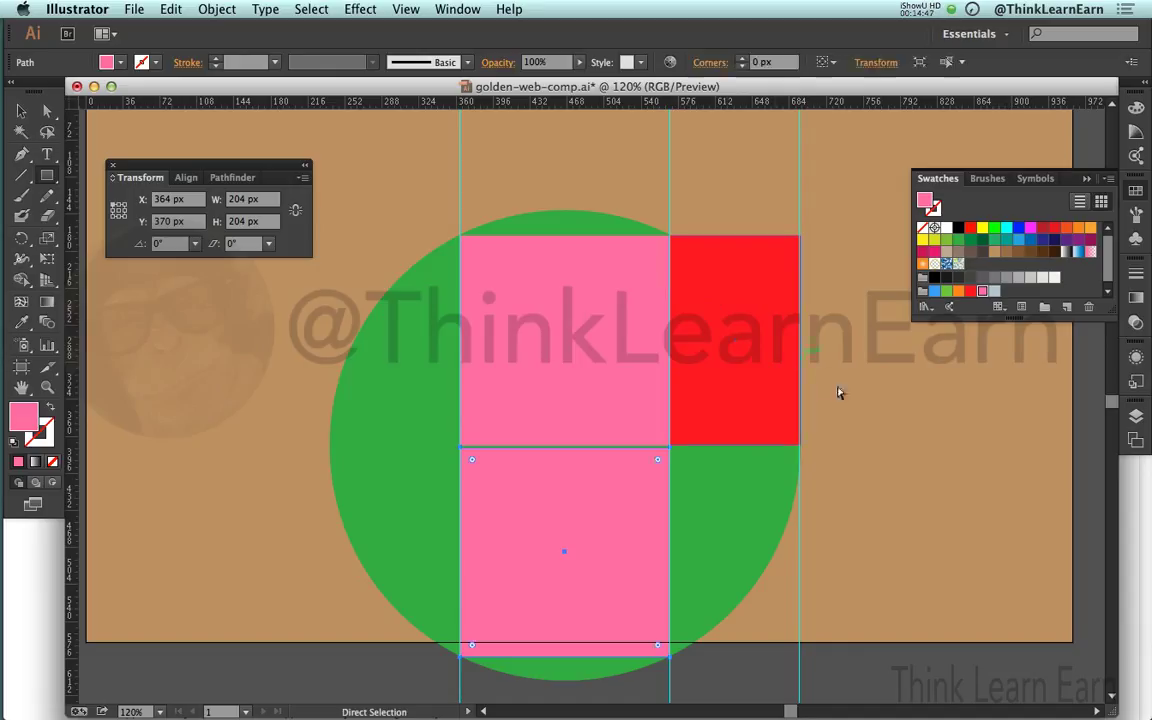
left_click(849, 404)
left_click(630, 482)
key("m")
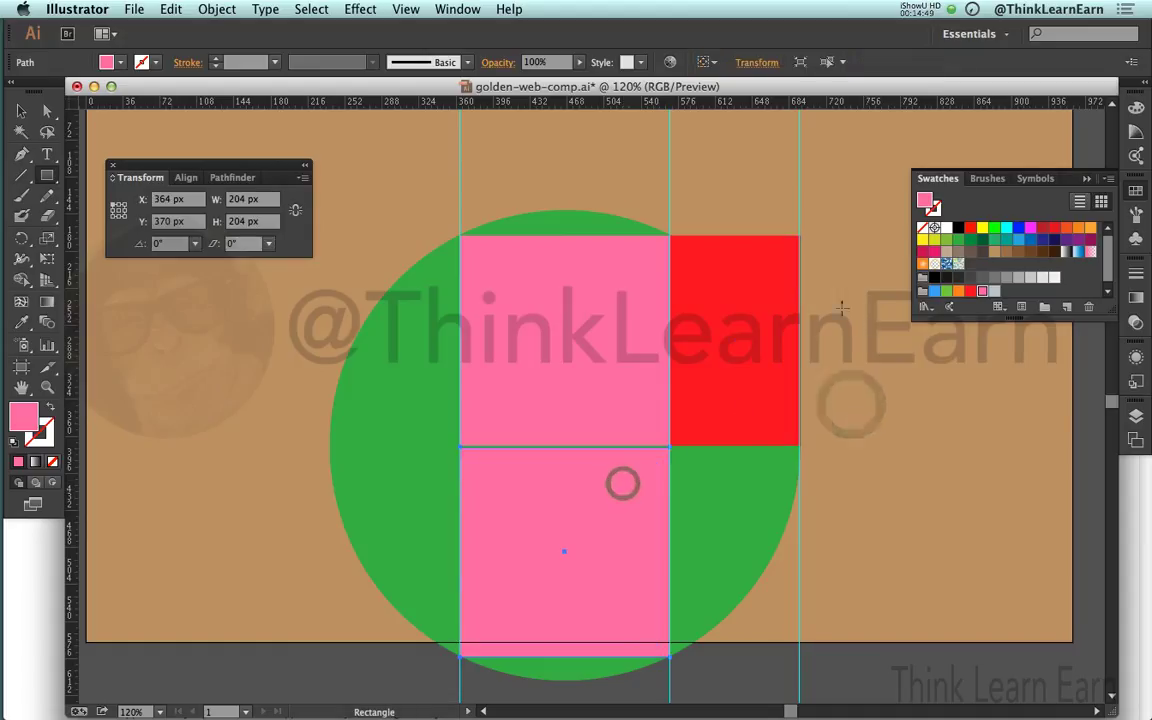
left_click(958, 291)
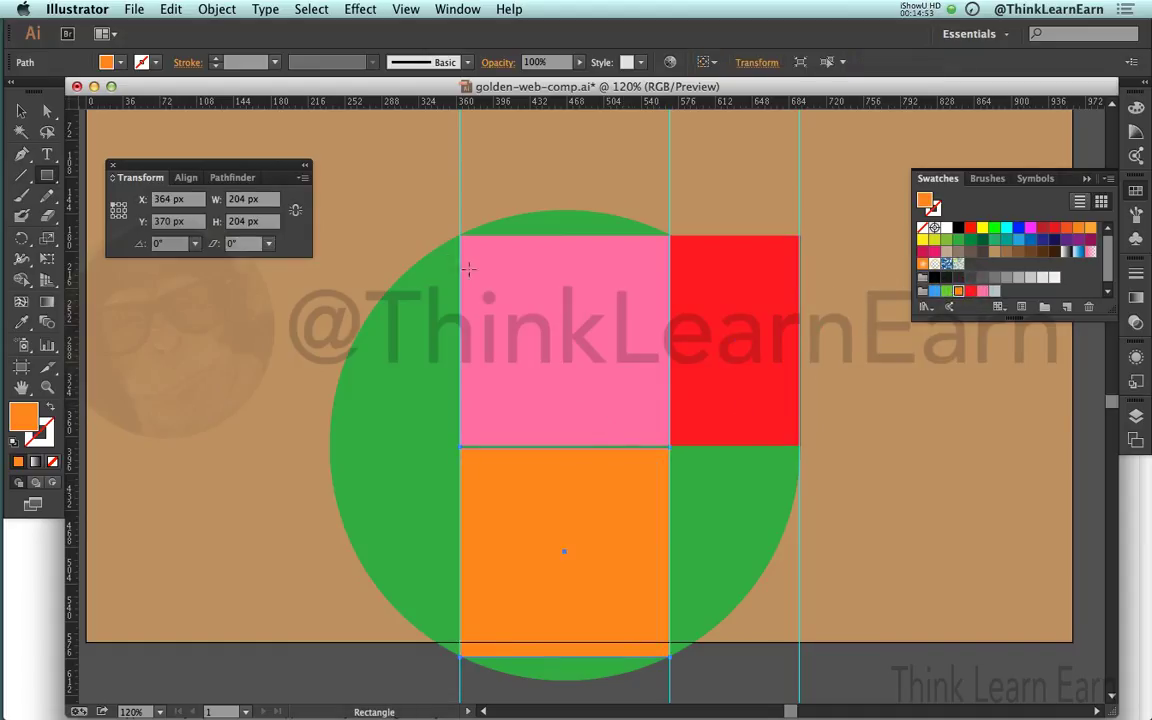
Step: Copy the orange square and paste the copy directly in front of the original
left_click(172, 9)
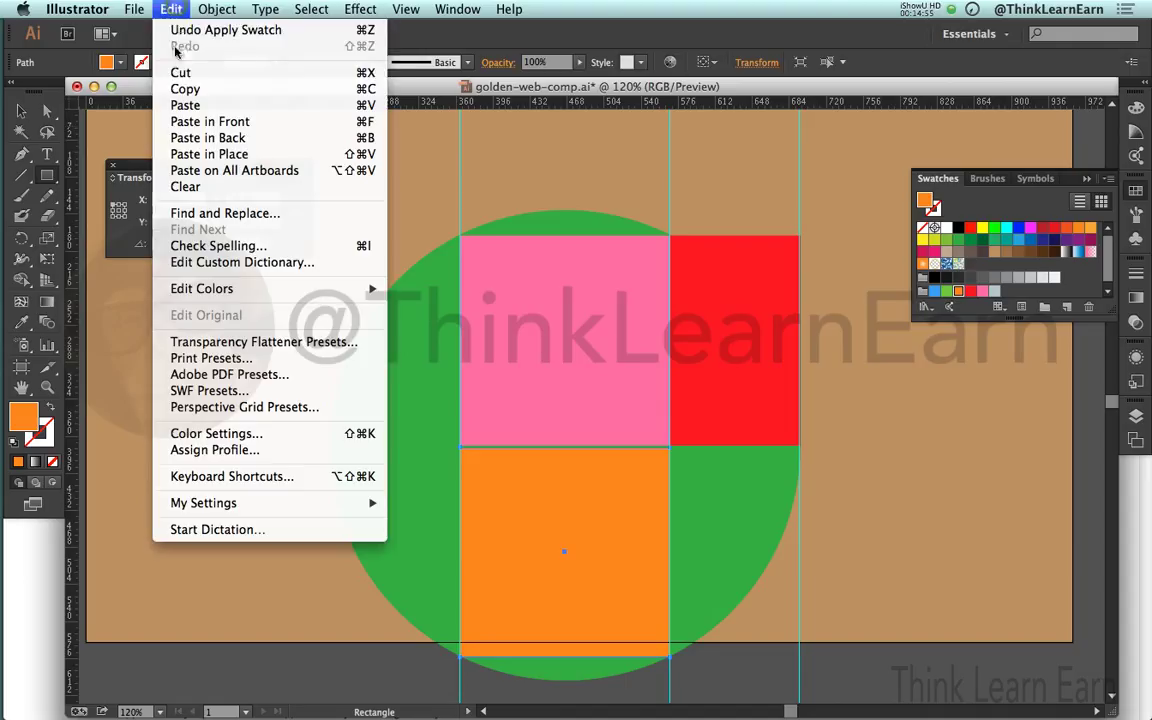
left_click(180, 87)
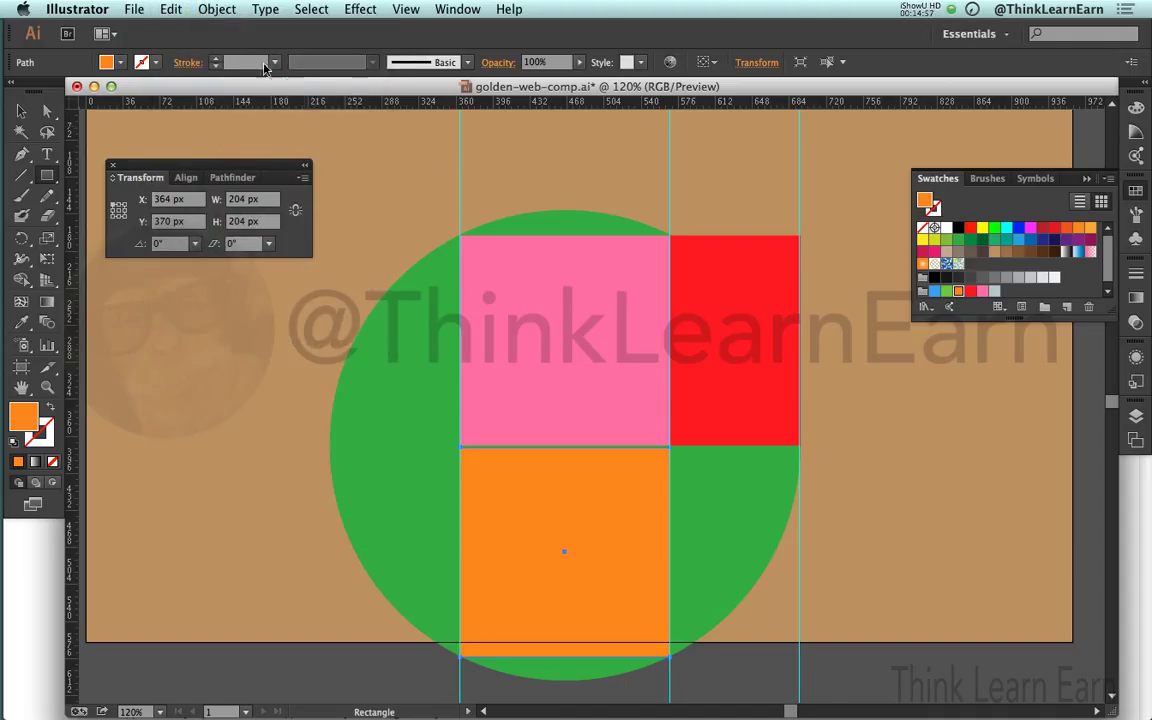
left_click(172, 9)
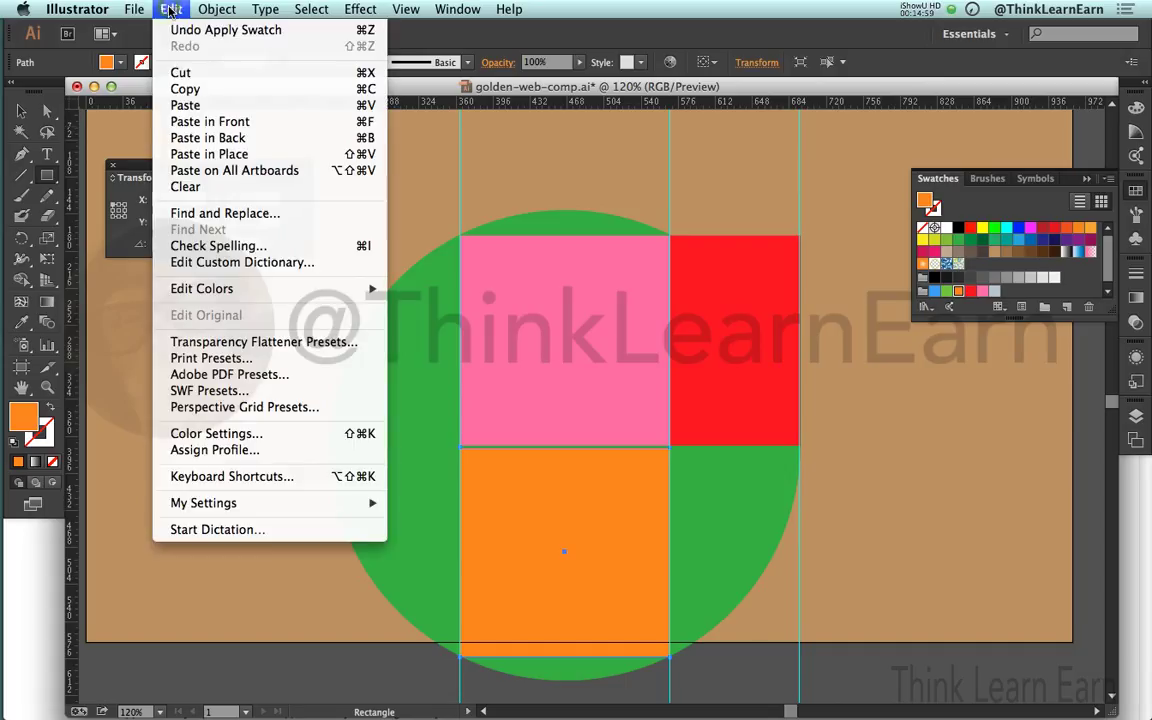
left_click(205, 121)
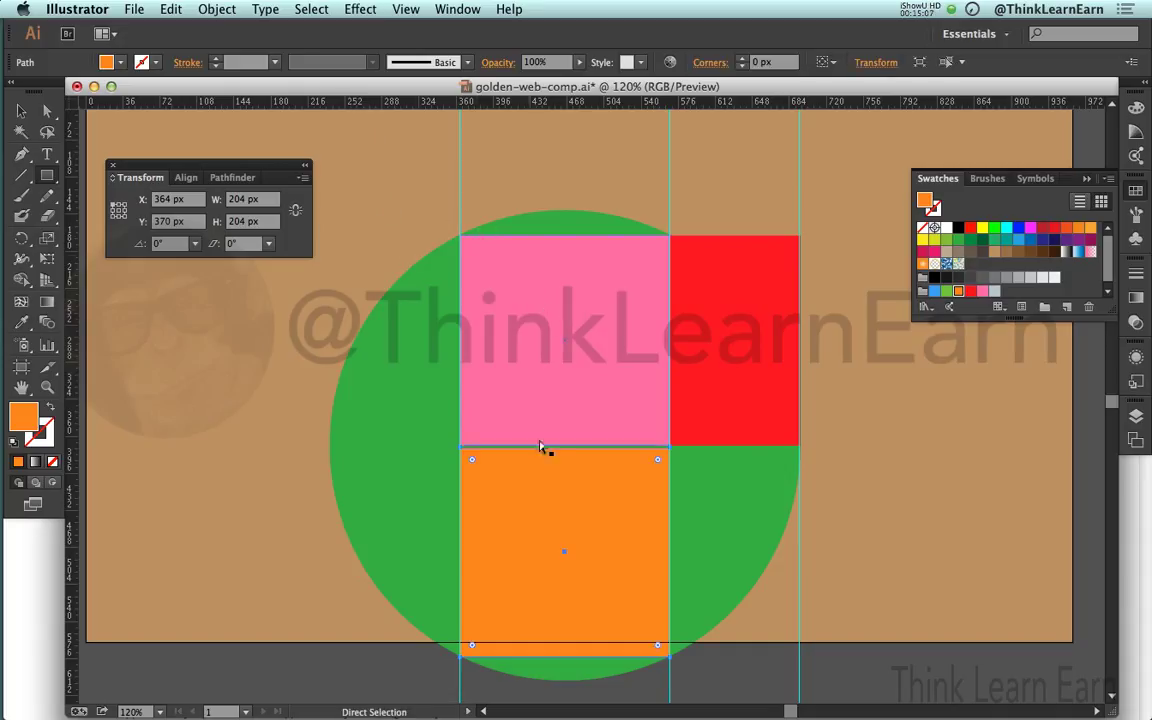
Step: Try moving the pasted orange copy aside, and undo the move
left_click_drag(588, 478, 643, 460)
key("super+z")
key("m")
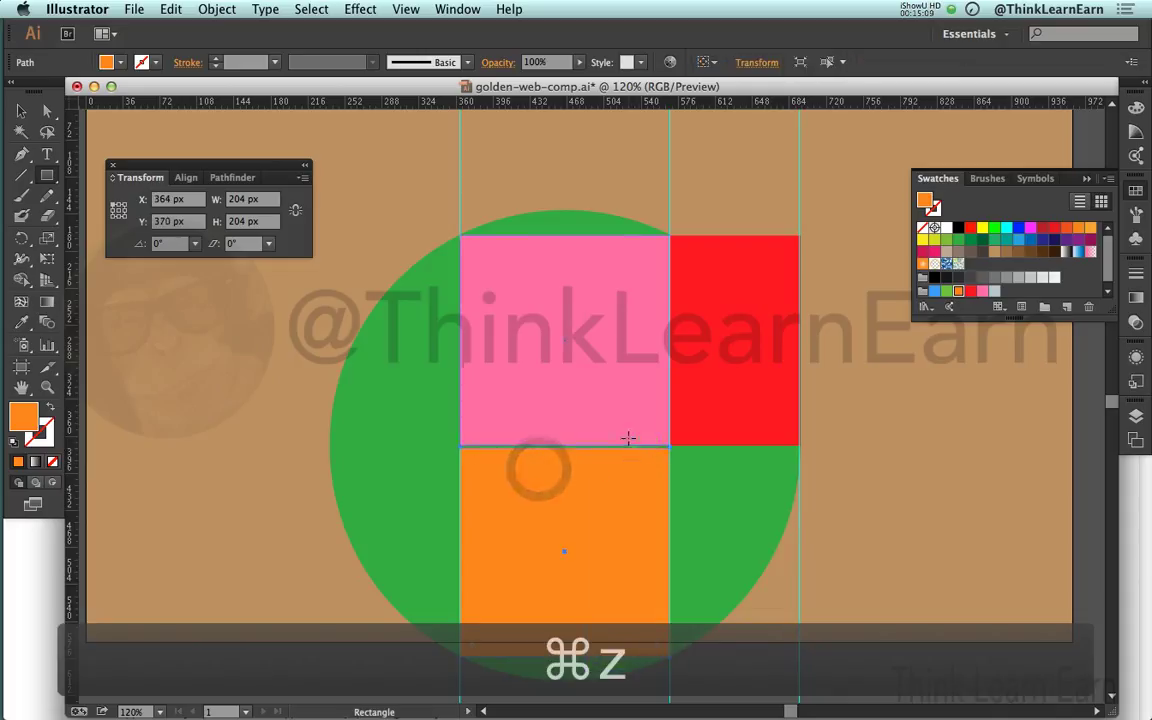
Step: Fill the pasted orange copy with dark green and multiply its width by 1.618 so it reaches the outer guide
left_click(982, 240)
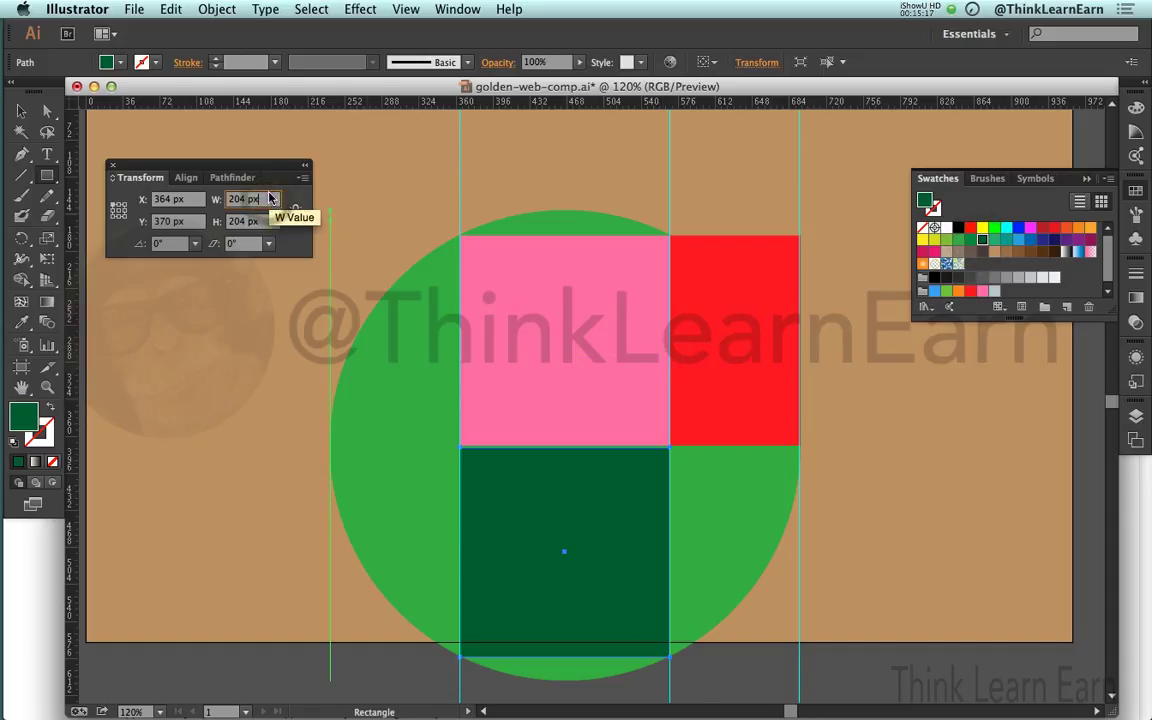
type("*1")
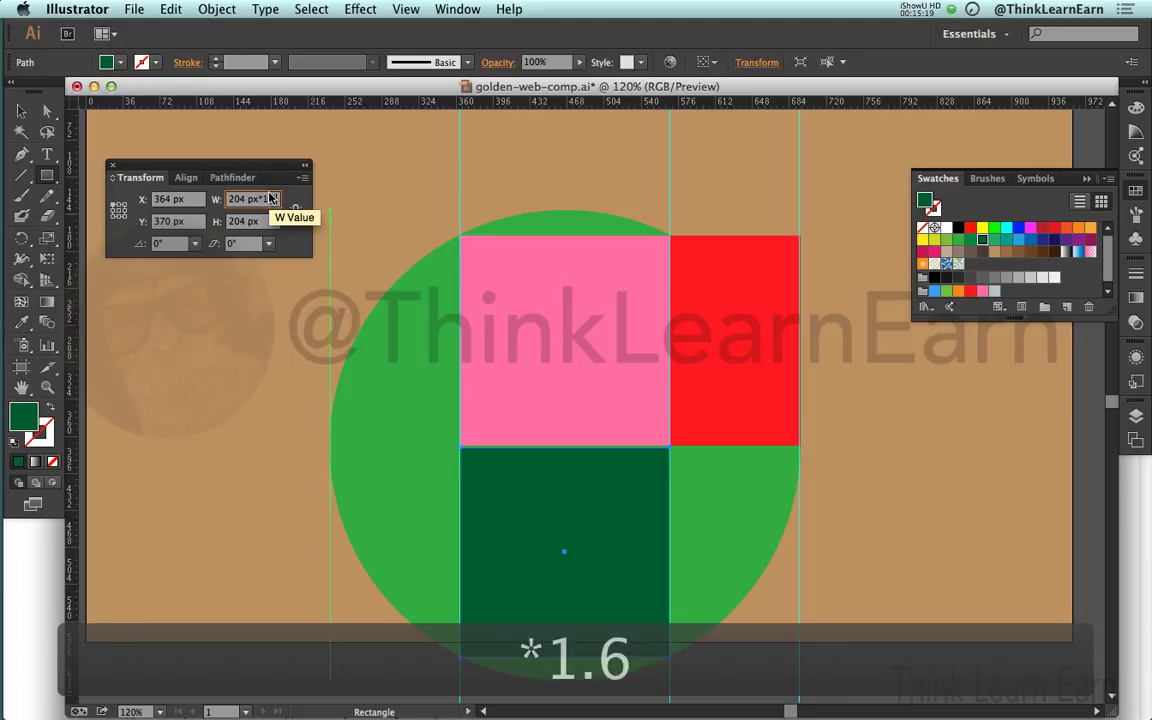
type(".618")
key("Return")
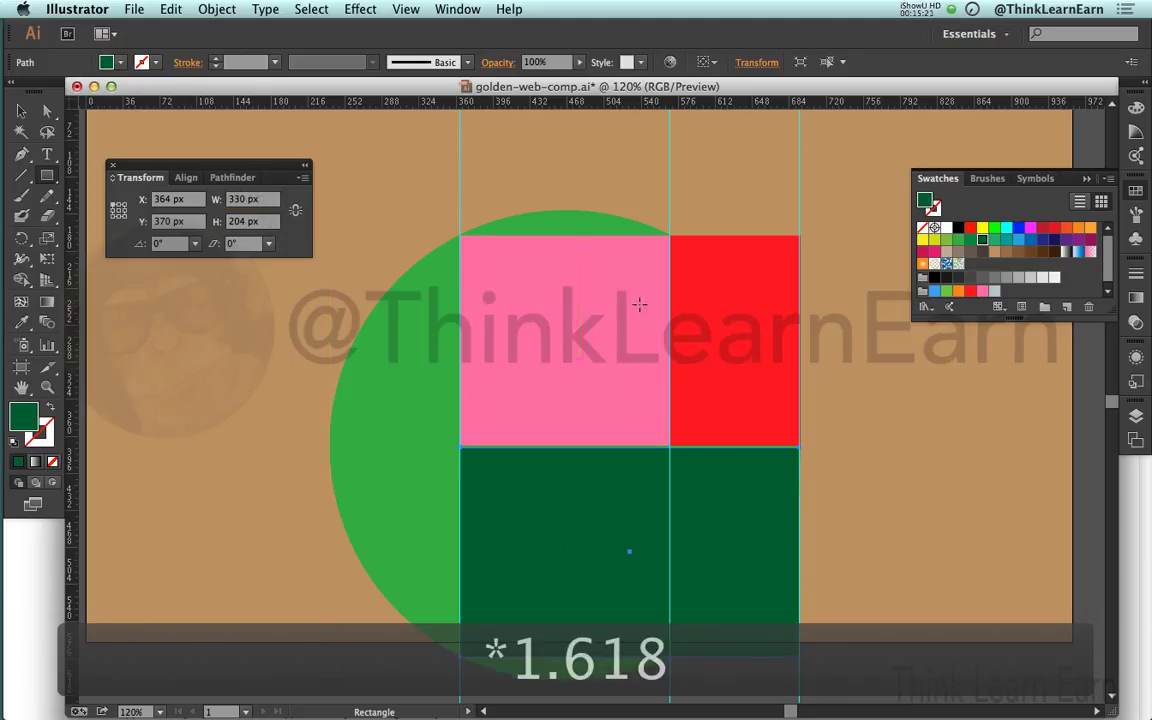
key("a")
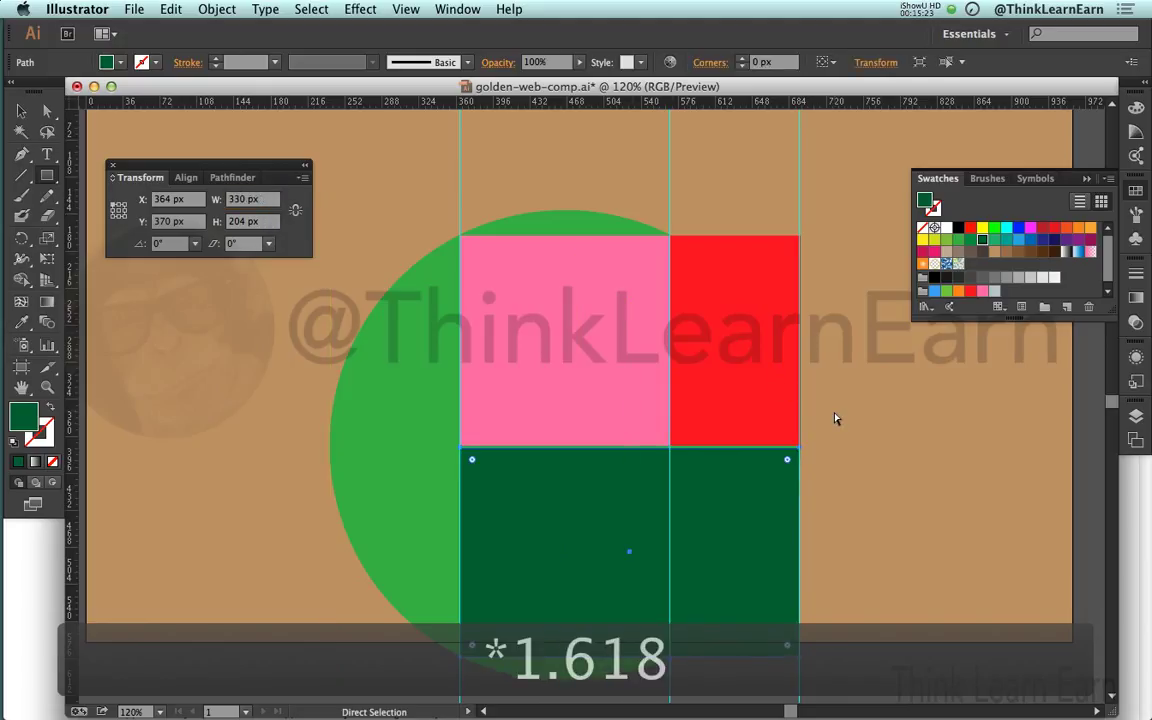
left_click(842, 417)
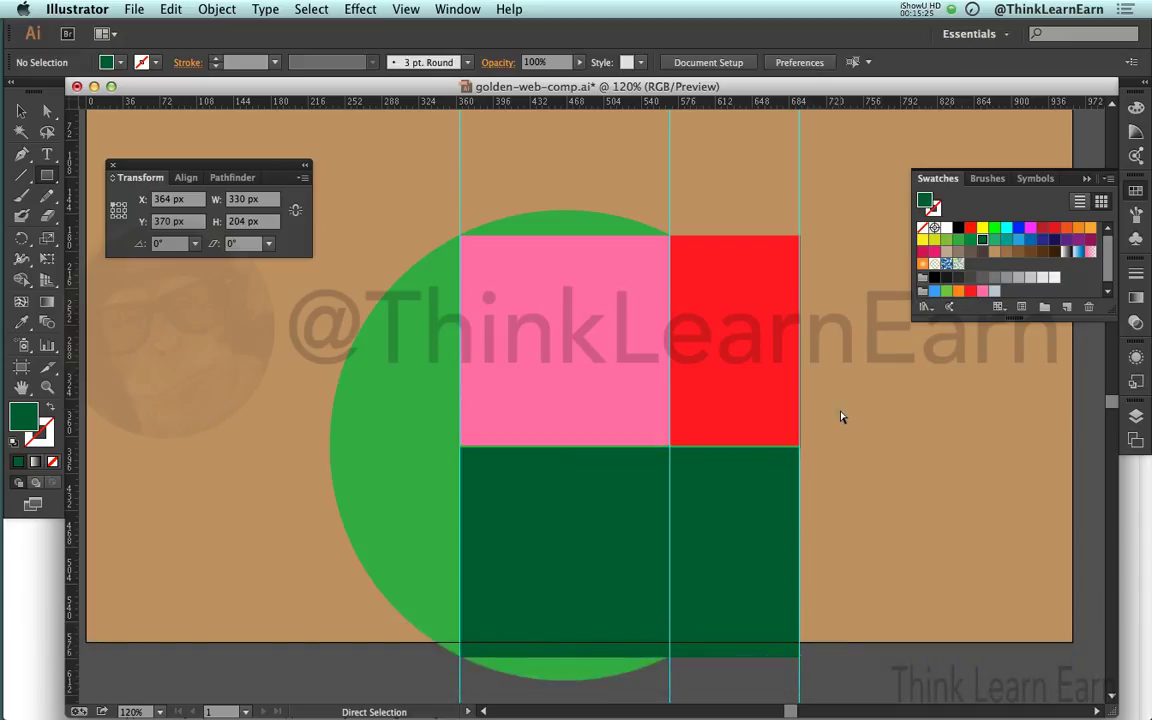
Step: Select the dark green rectangle and send it backward one level, behind the orange square
left_click(725, 494)
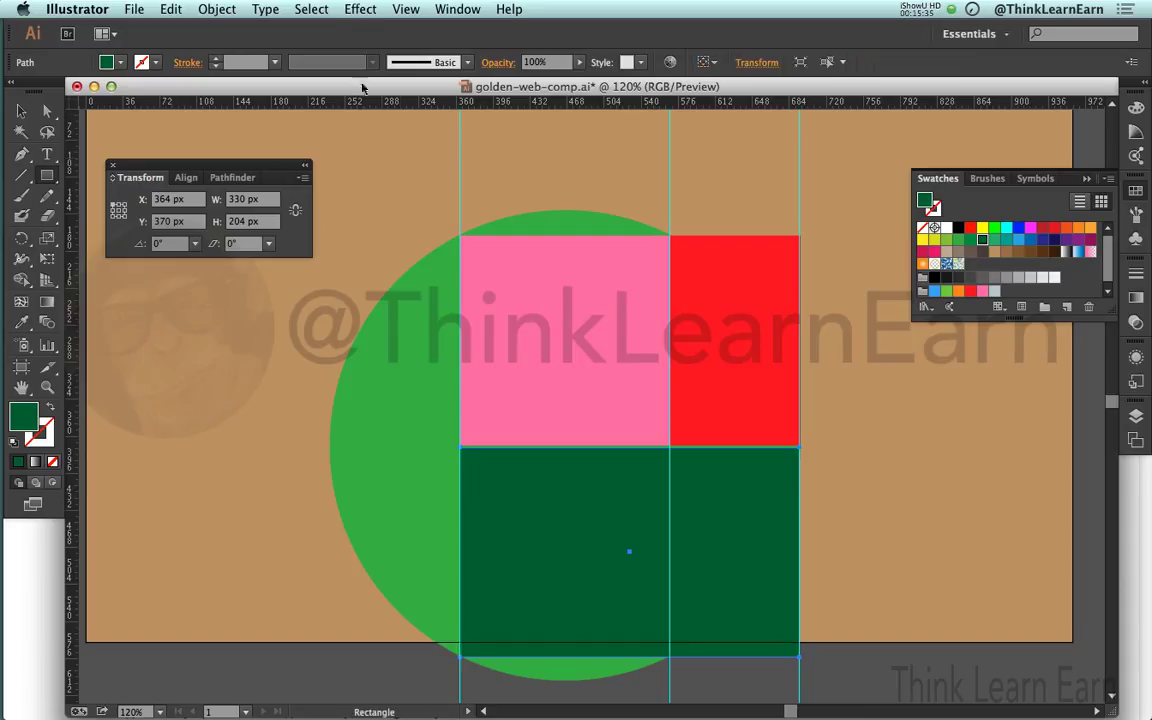
key("m")
key("a")
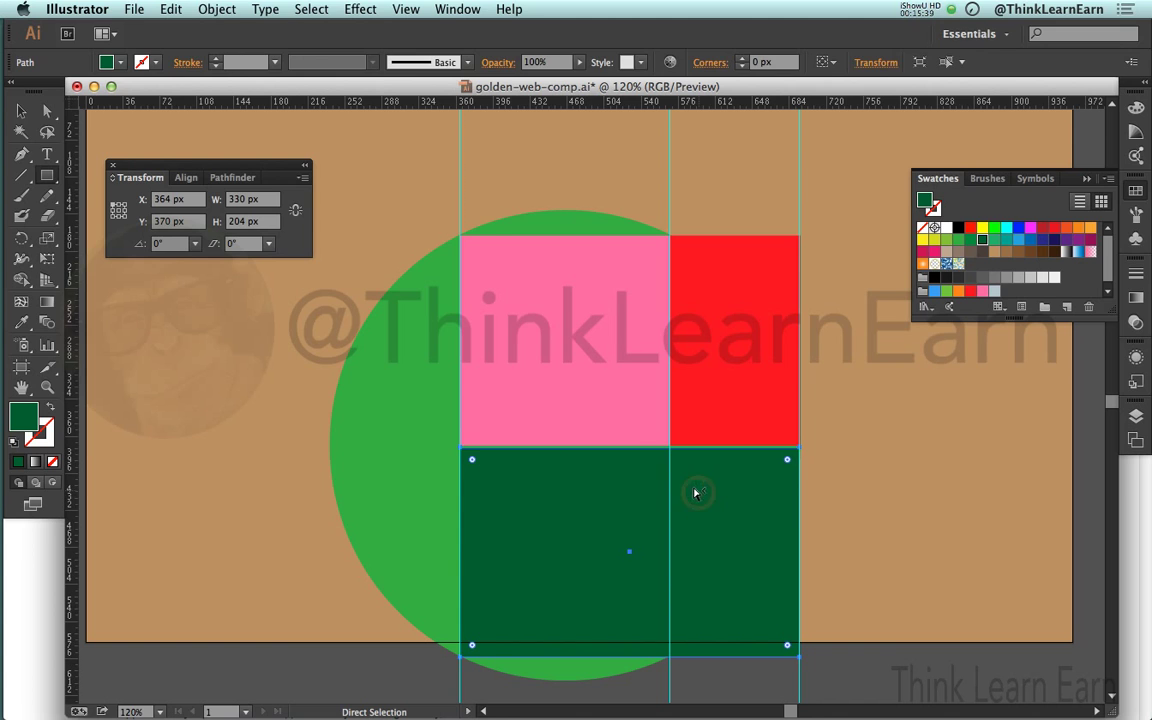
key("m")
left_click(210, 9)
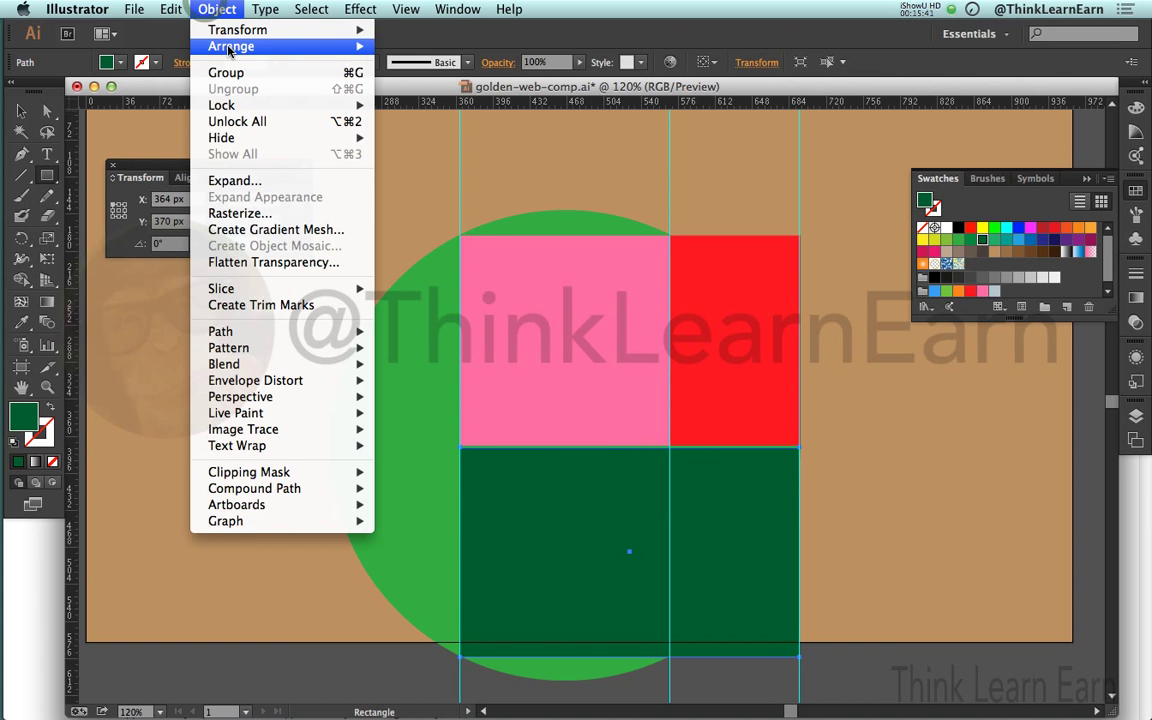
mouse_move(210, 46)
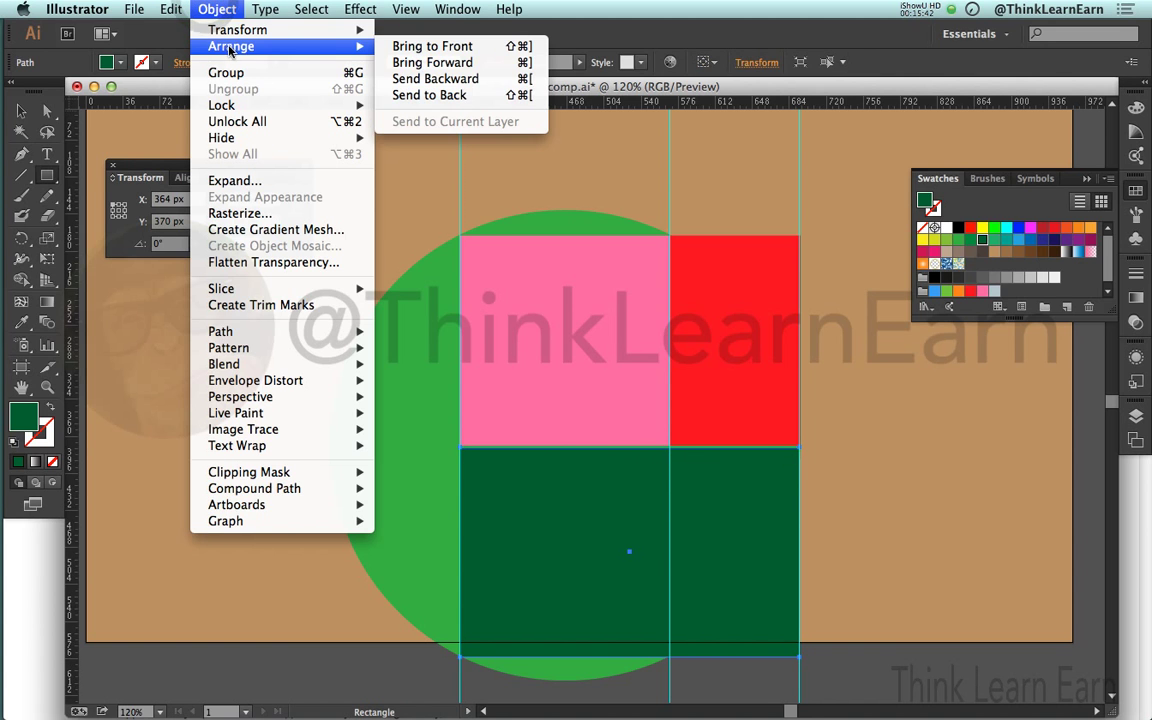
left_click(405, 79)
Step: Try moving the dark green rectangle out from behind the orange square, and undo the move
key("a")
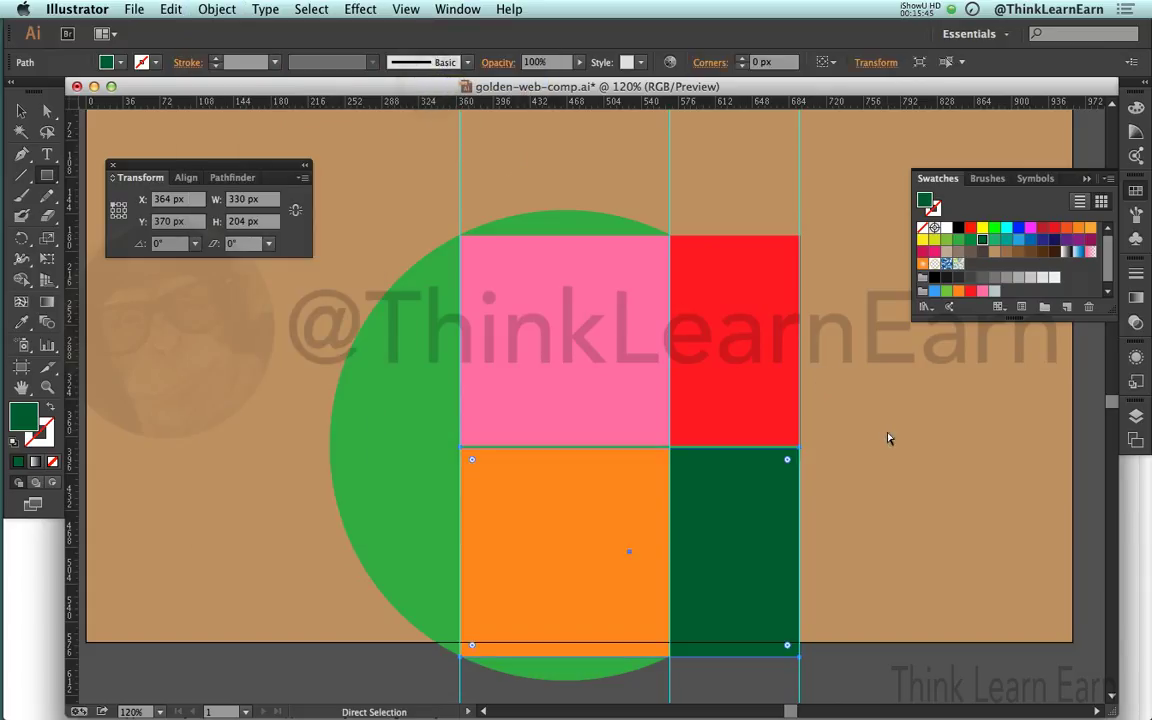
left_click(887, 432)
left_click_drag(742, 490, 915, 500)
key("super+z")
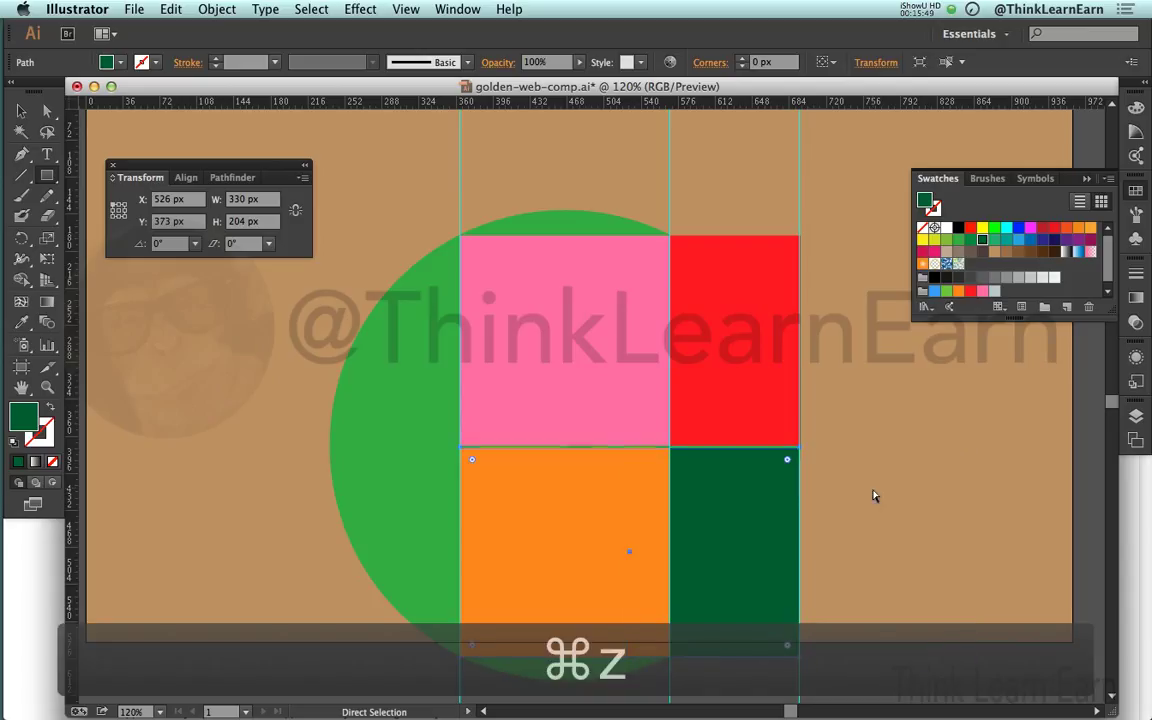
left_click(613, 491)
left_click(834, 496)
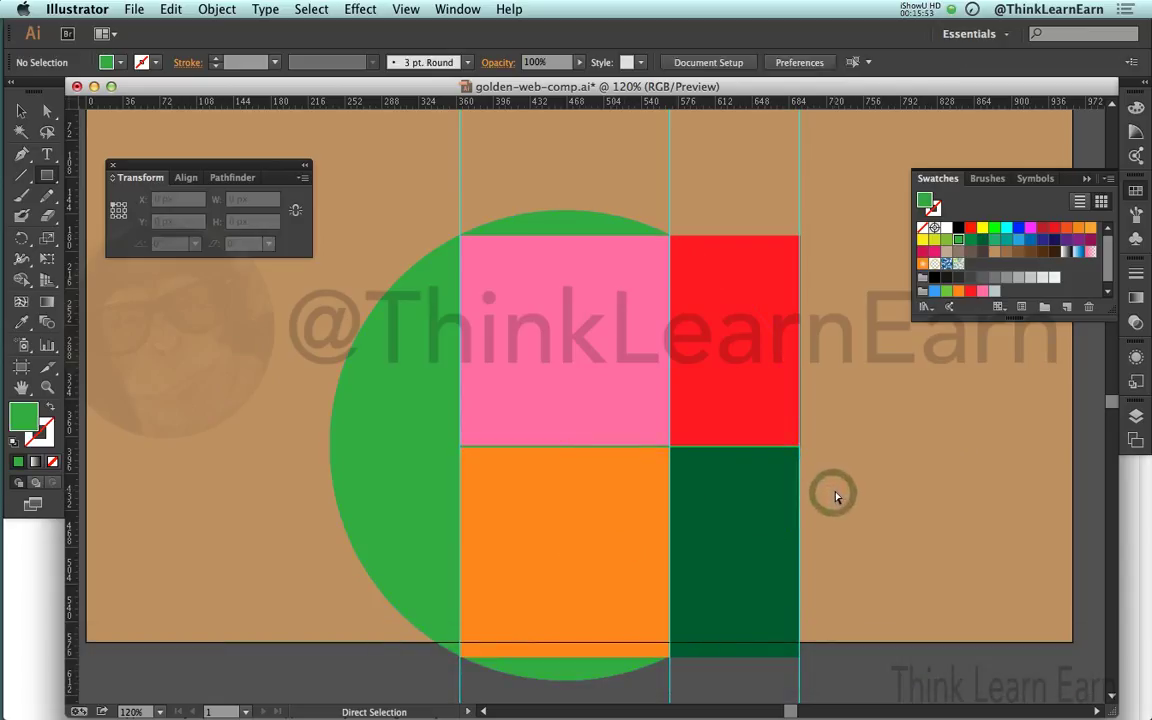
Step: Select the dark green rectangle together with the orange square and split them with the Pathfinder Divide operation
left_click(745, 497)
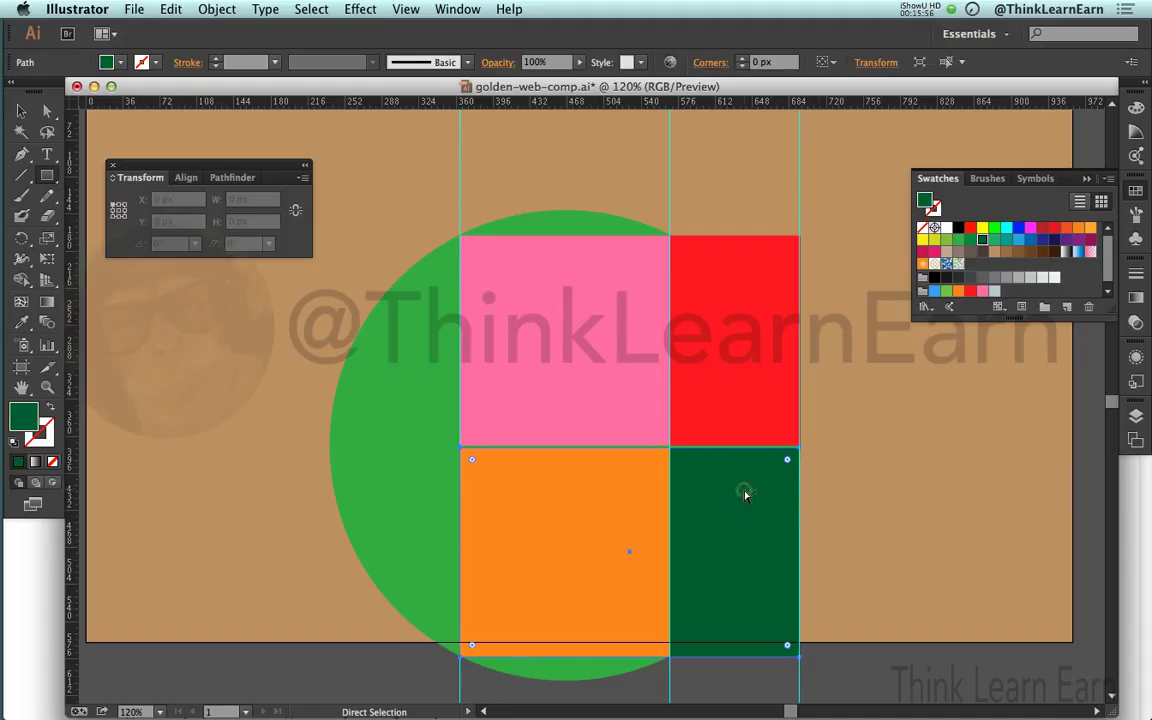
left_click(584, 490, "shift")
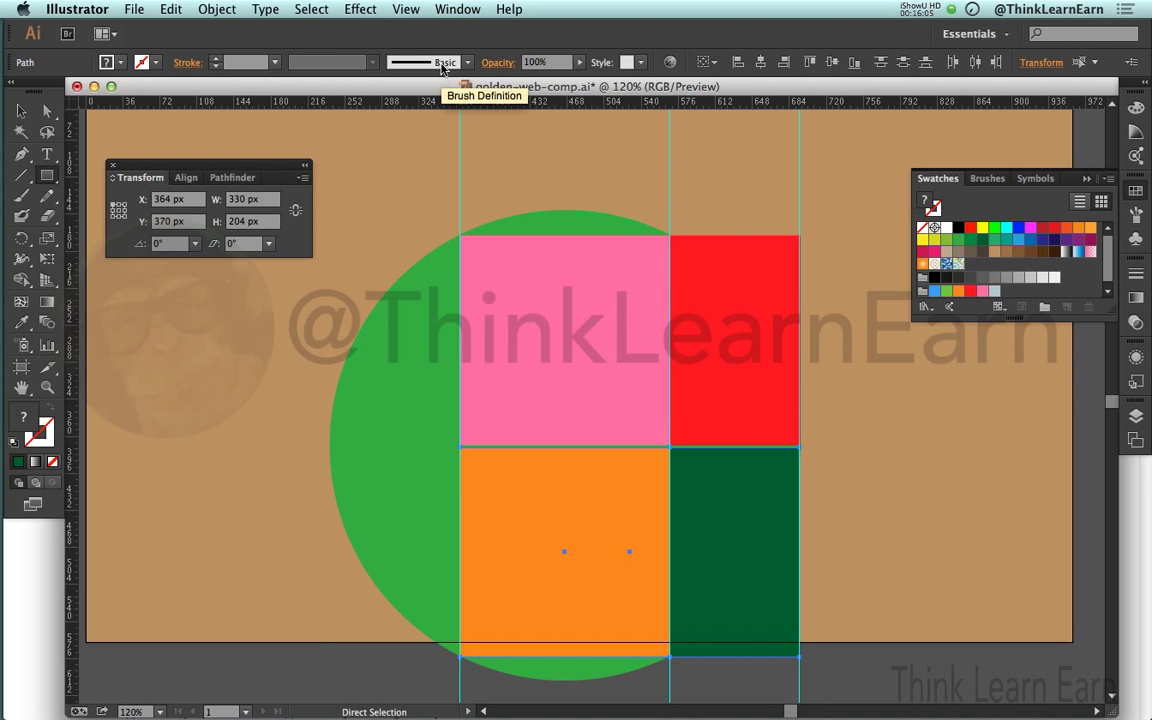
left_click(457, 9)
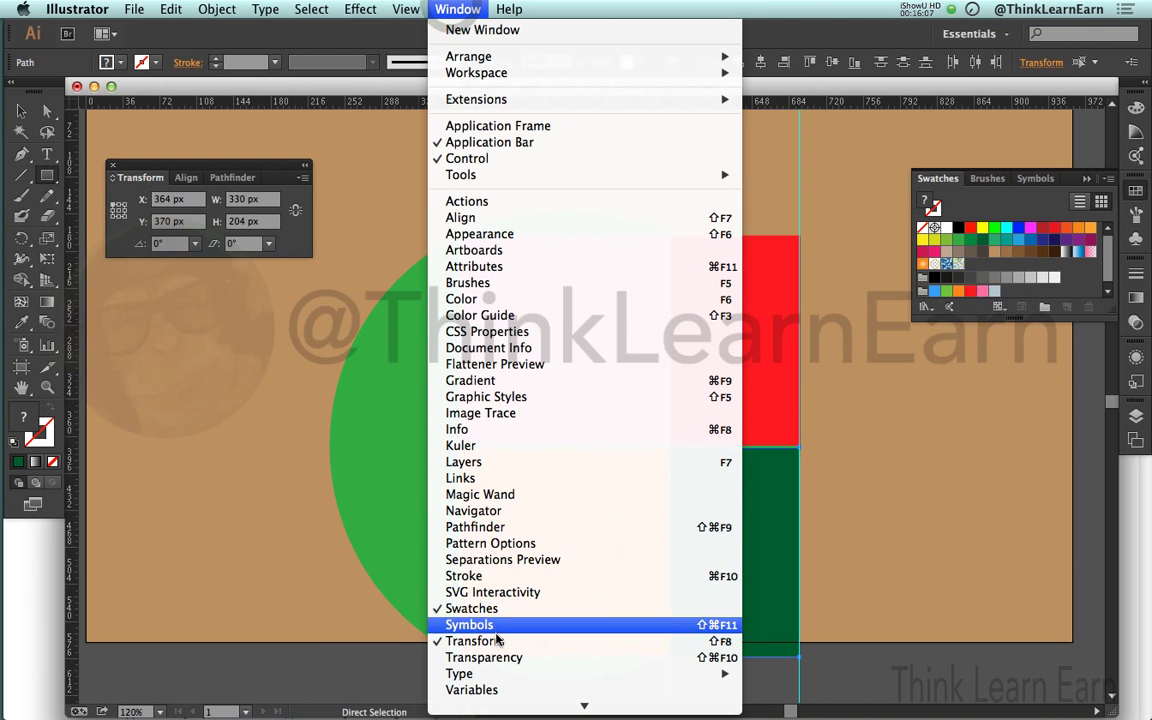
left_click(392, 9)
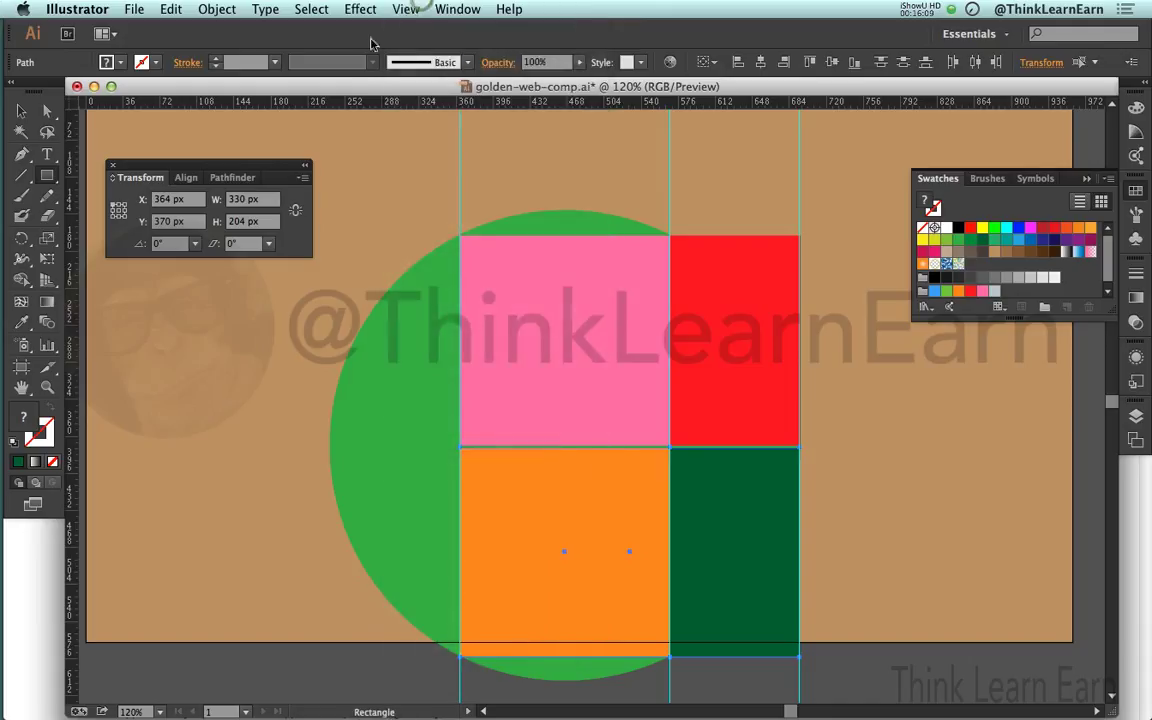
left_click(231, 178)
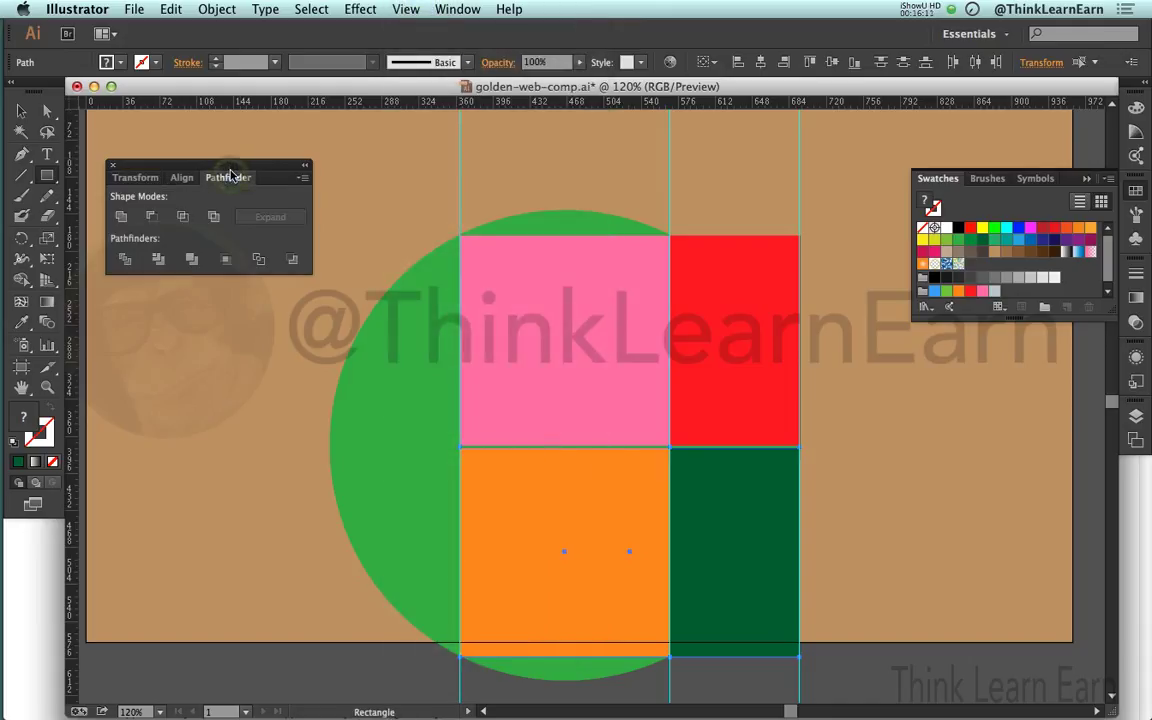
left_click(125, 260)
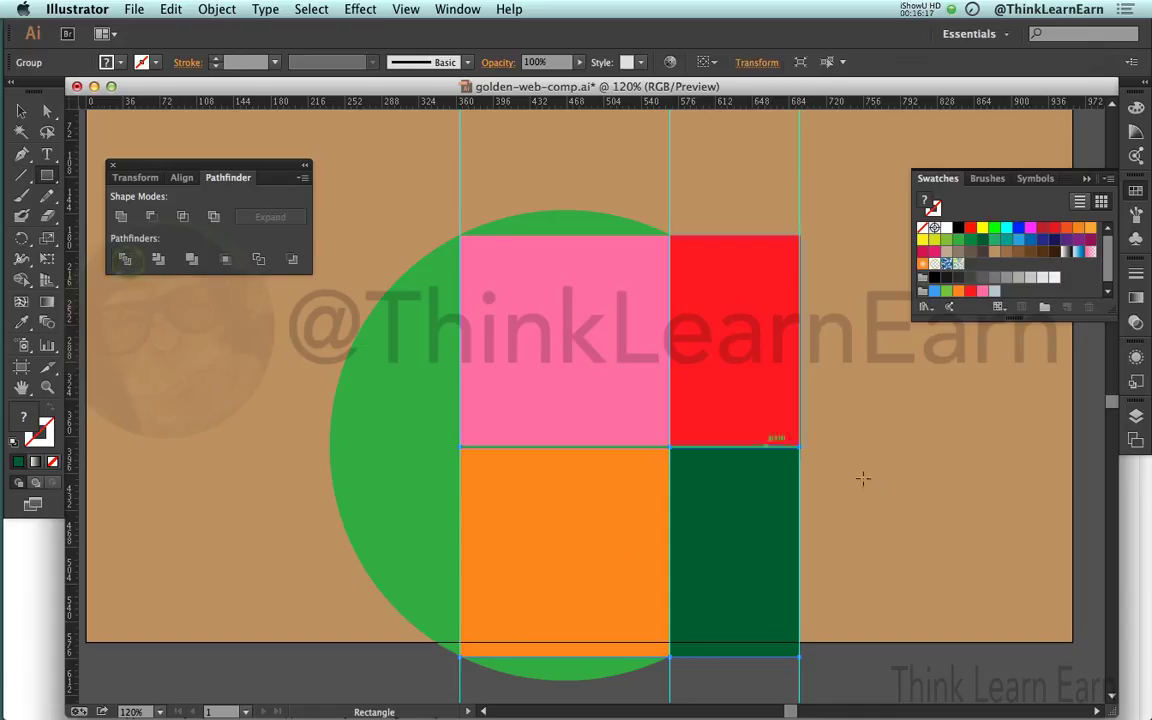
Step: Try pulling the divided dark green and orange pieces apart, undo both moves, and deselect everything
key("a")
left_click(908, 503)
left_click_drag(762, 512, 882, 510)
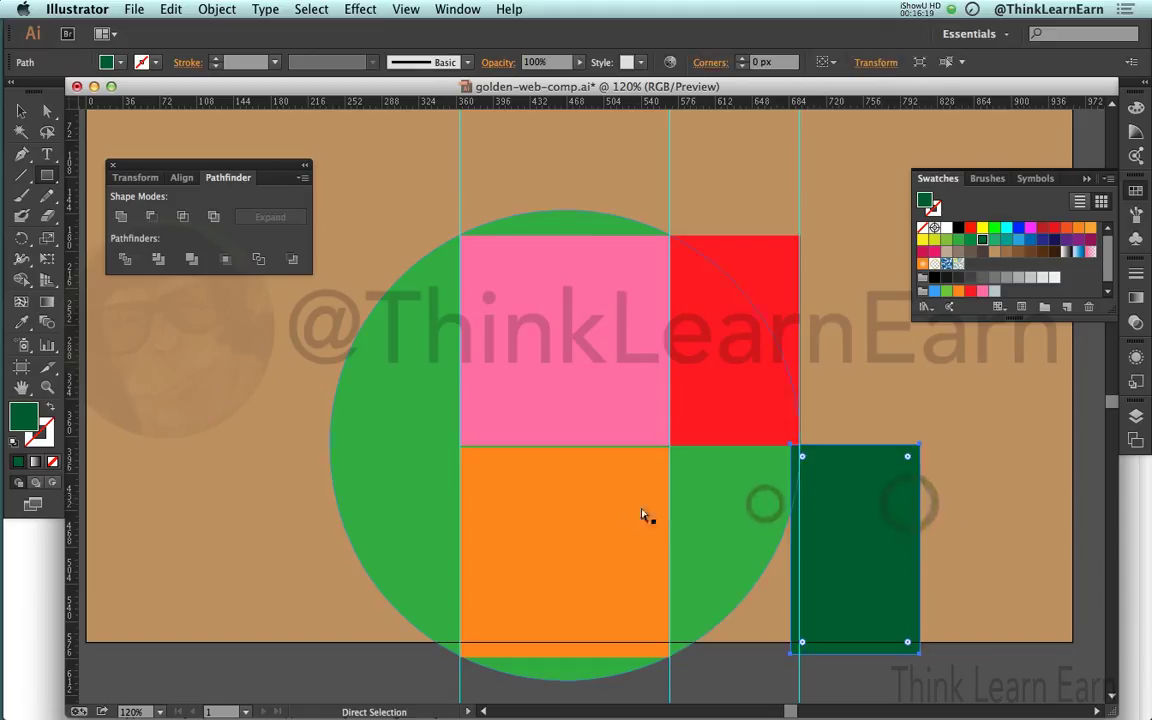
left_click_drag(648, 517, 486, 503)
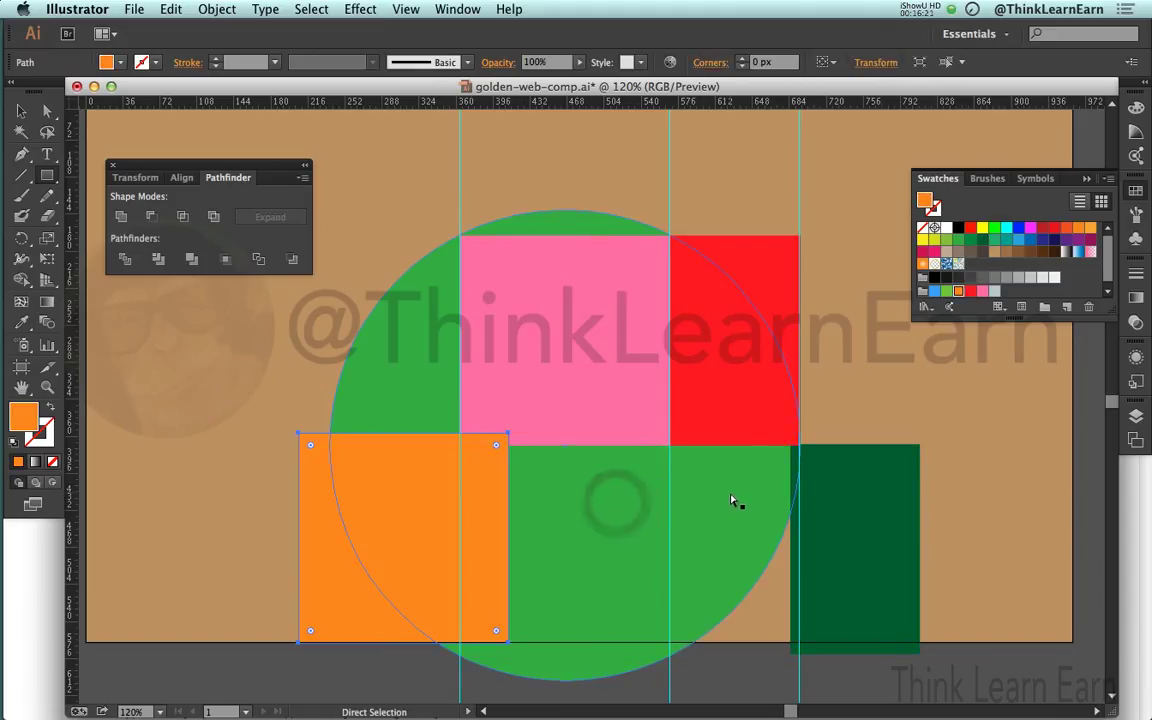
key("super+z")
key("super+z")
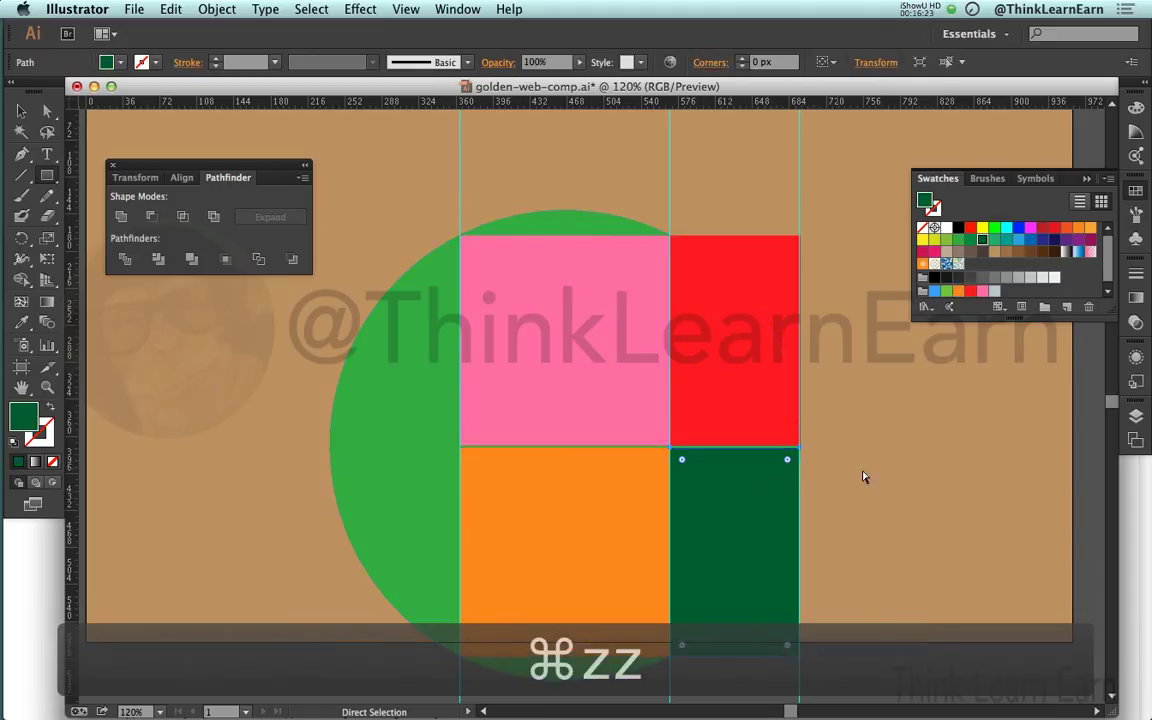
left_click(864, 472)
key("m")
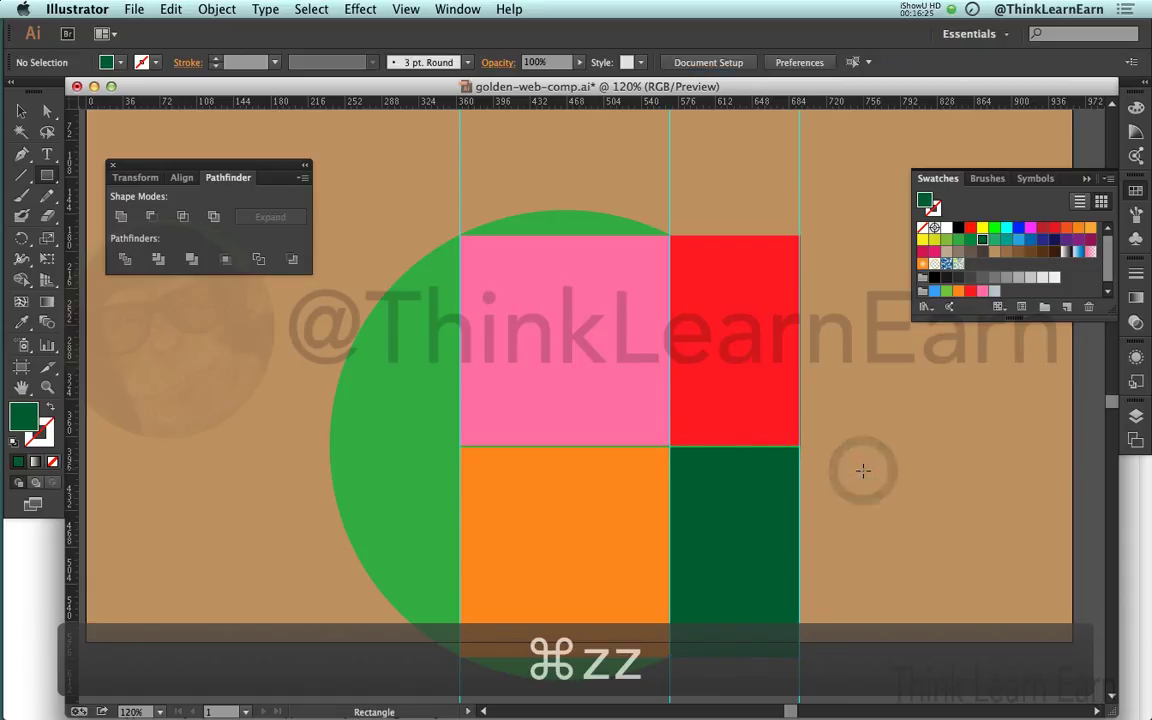